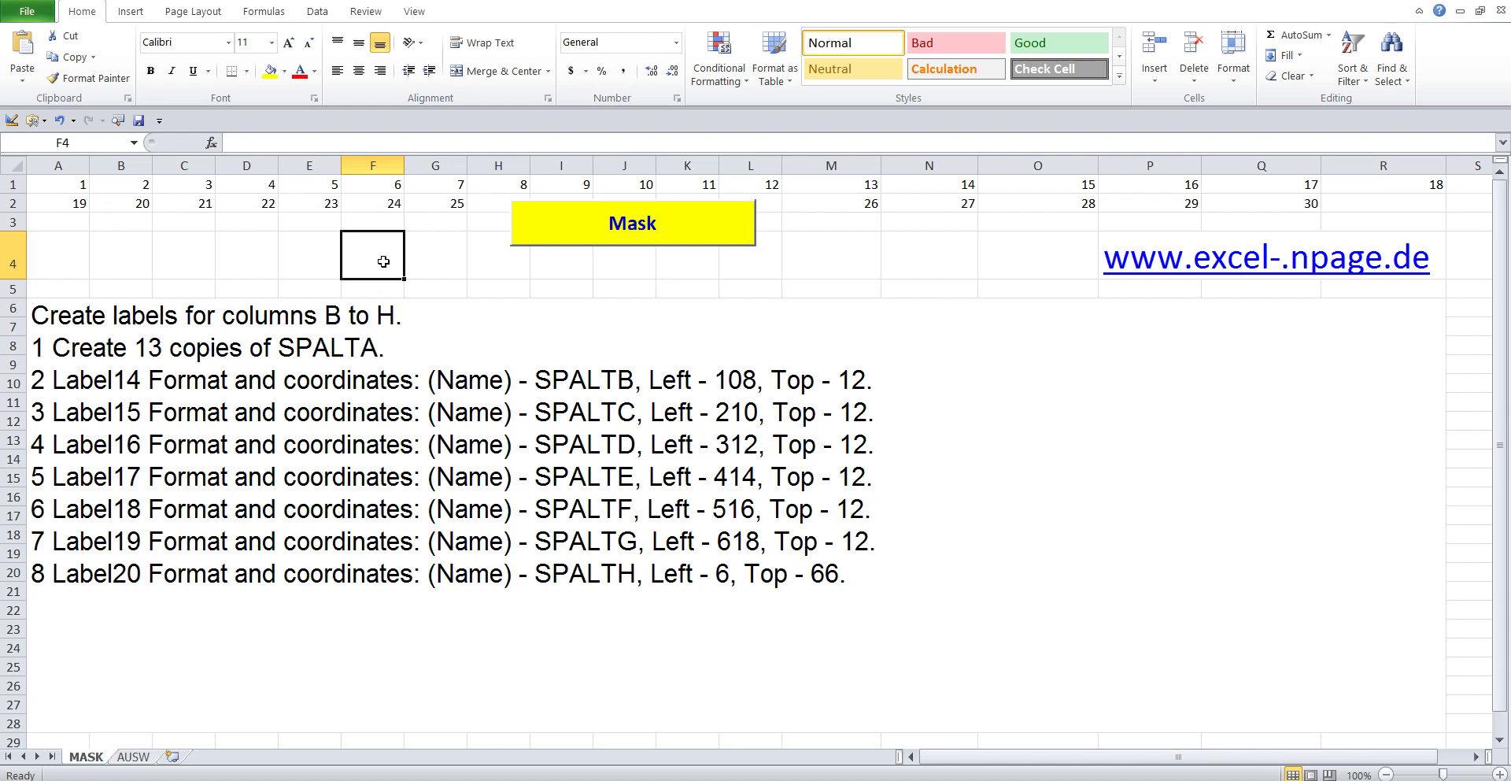
# Enter 31 in cell R2 to continue the row 2 numbering.
pyautogui.click(1350, 204)
pyautogui.write('31')
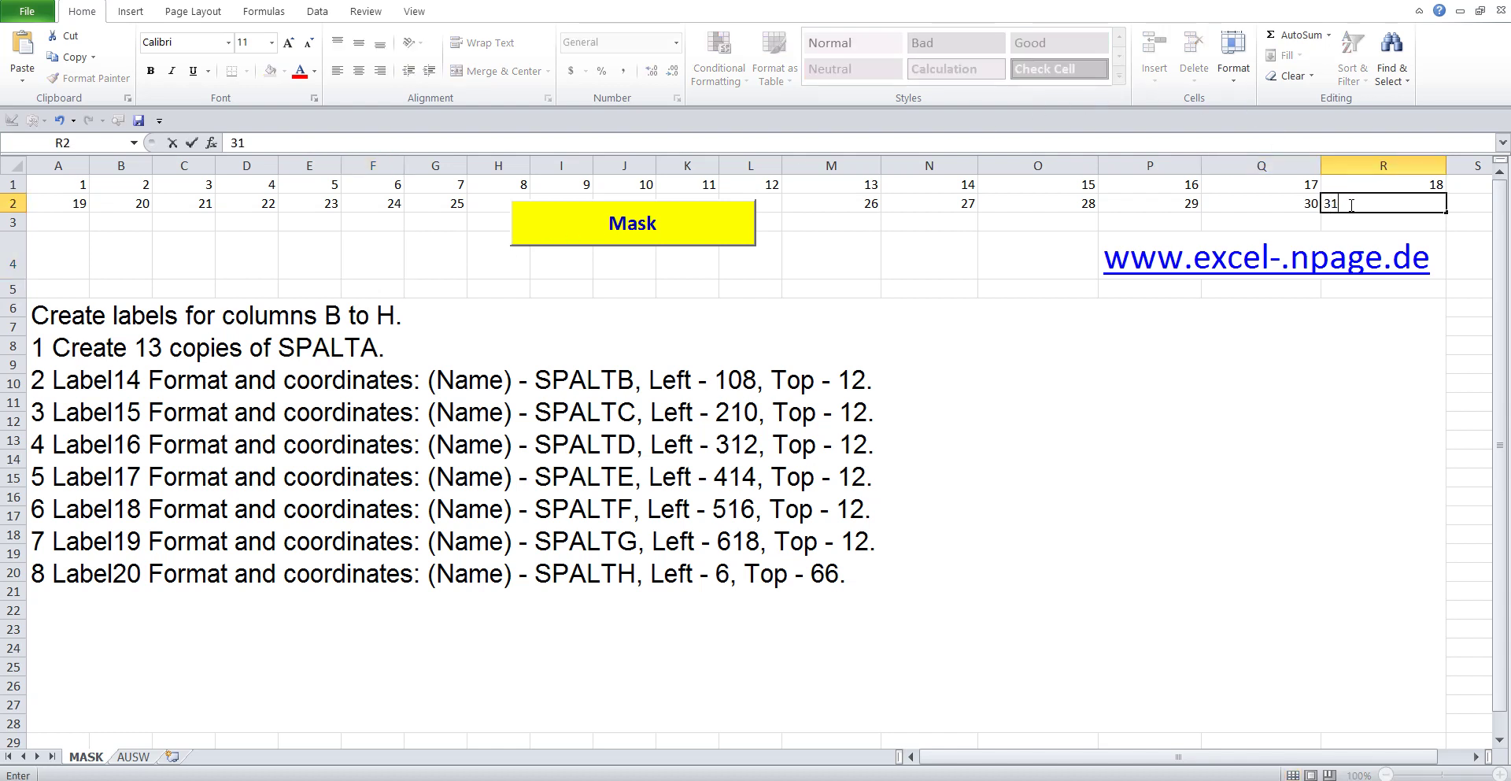
pyautogui.click(1352, 221)
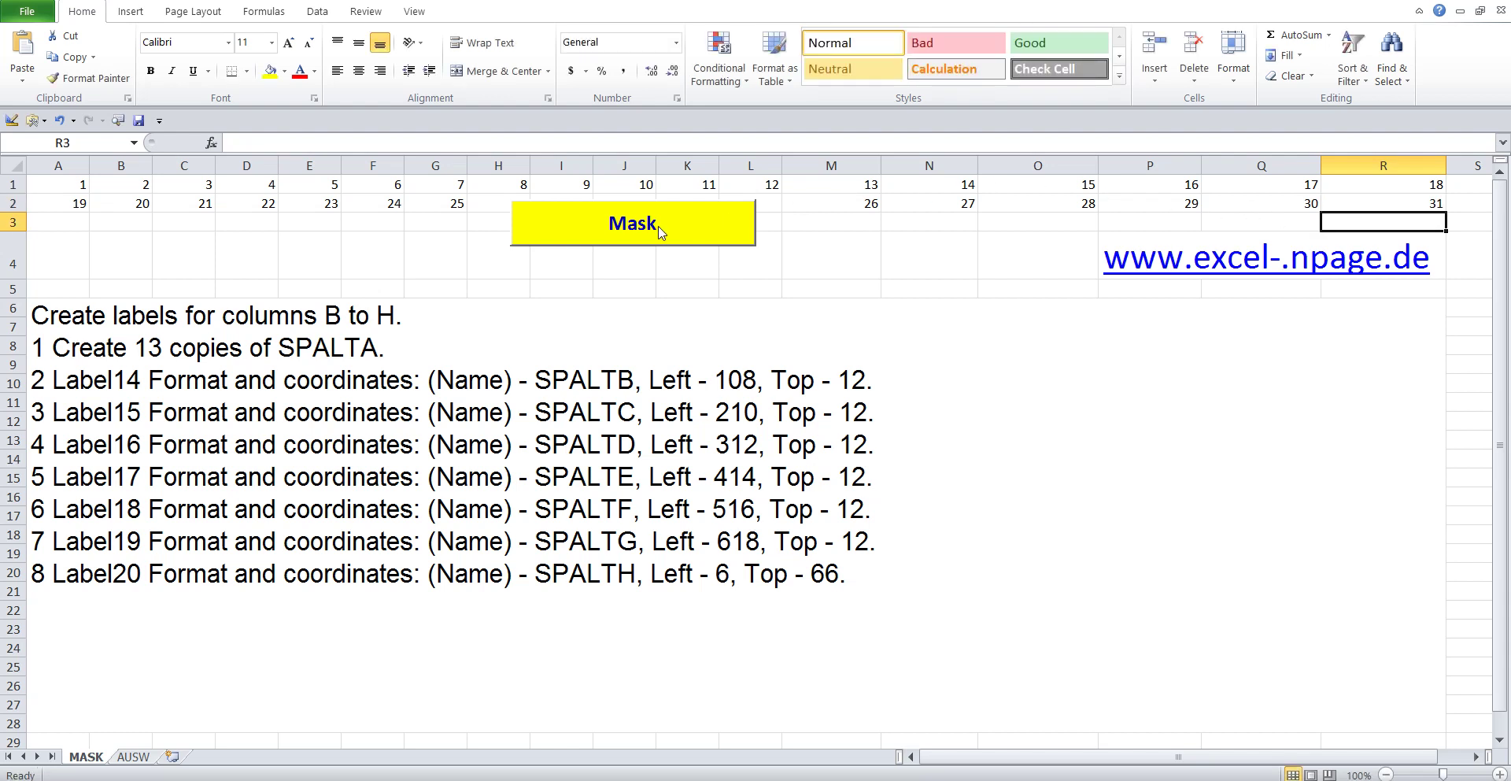
# Review the A6 instruction text, highlighting the line about 13 copies of SPALTA.
pyautogui.click(410, 314)
pyautogui.doubleClick(410, 314)
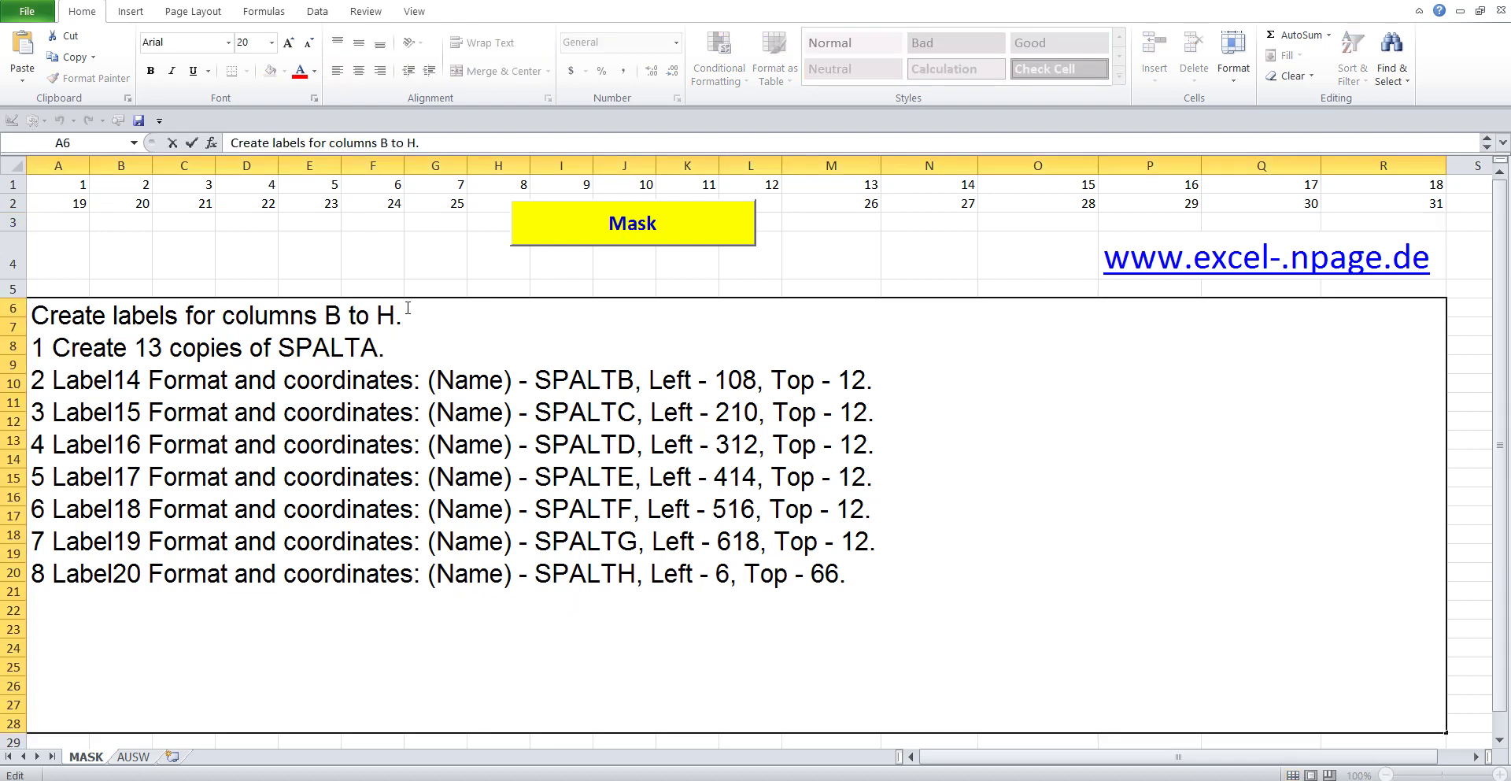
pyautogui.hotkey('shift', 'Home')
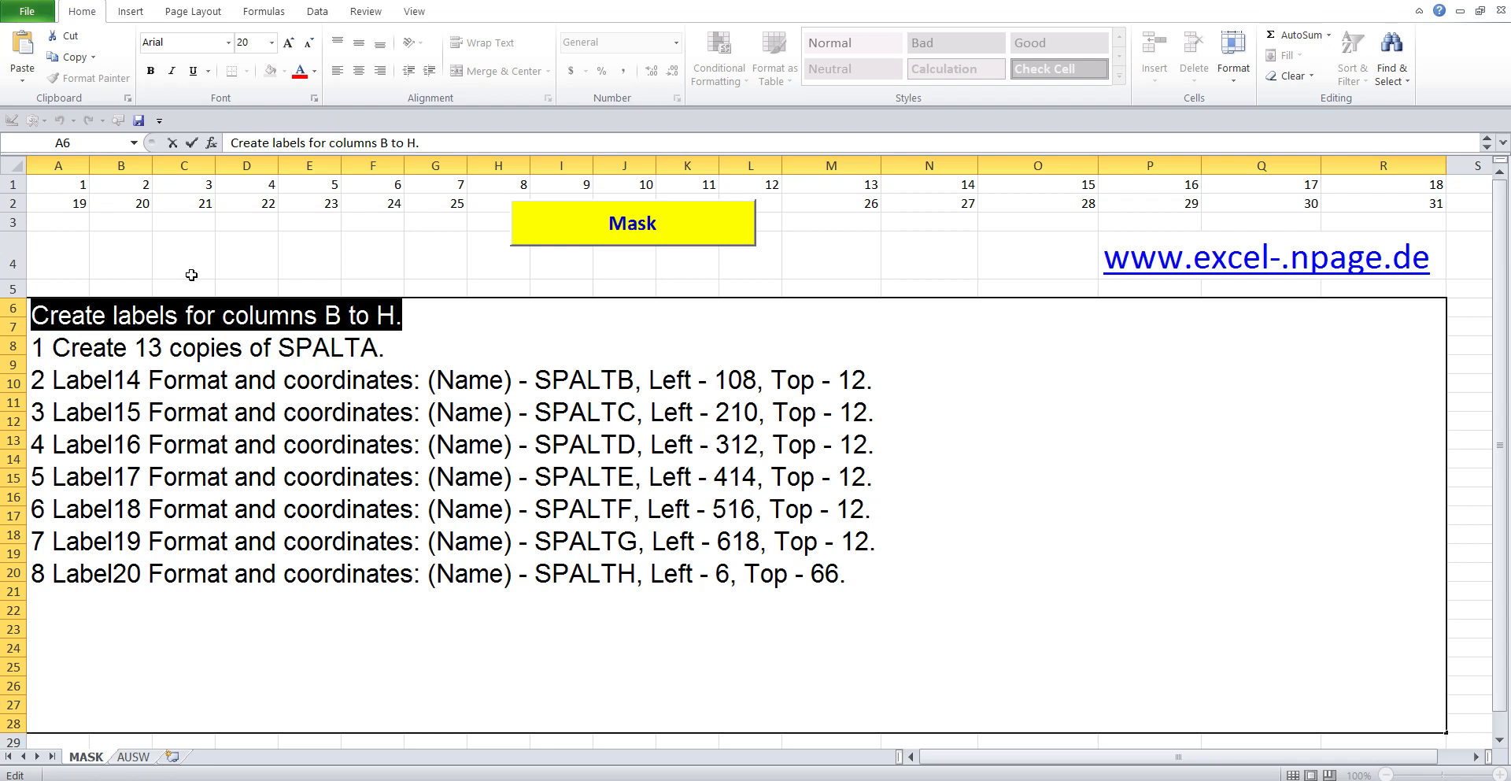
pyautogui.click(222, 358)
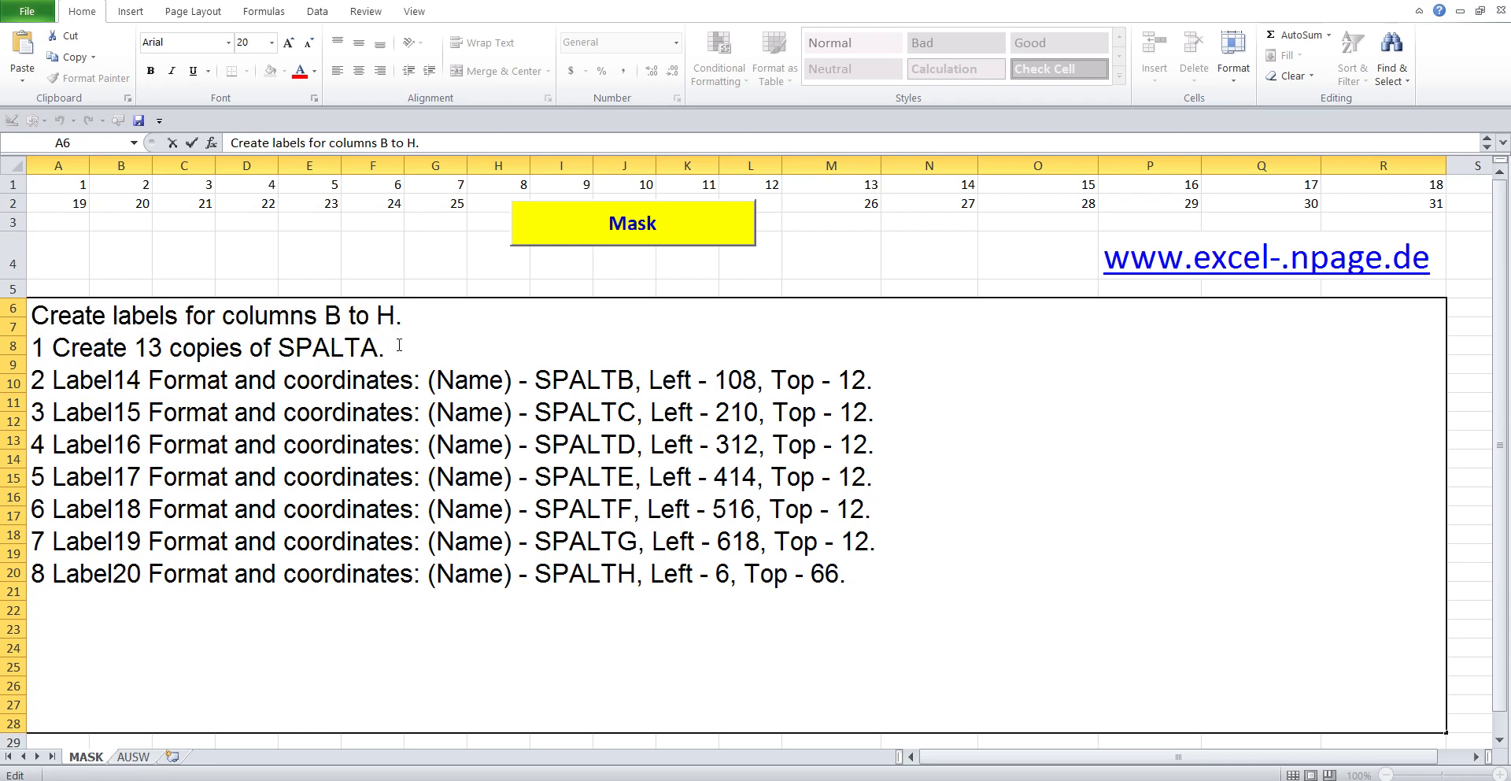
pyautogui.moveTo(384, 347); pyautogui.dragTo(2, 336)
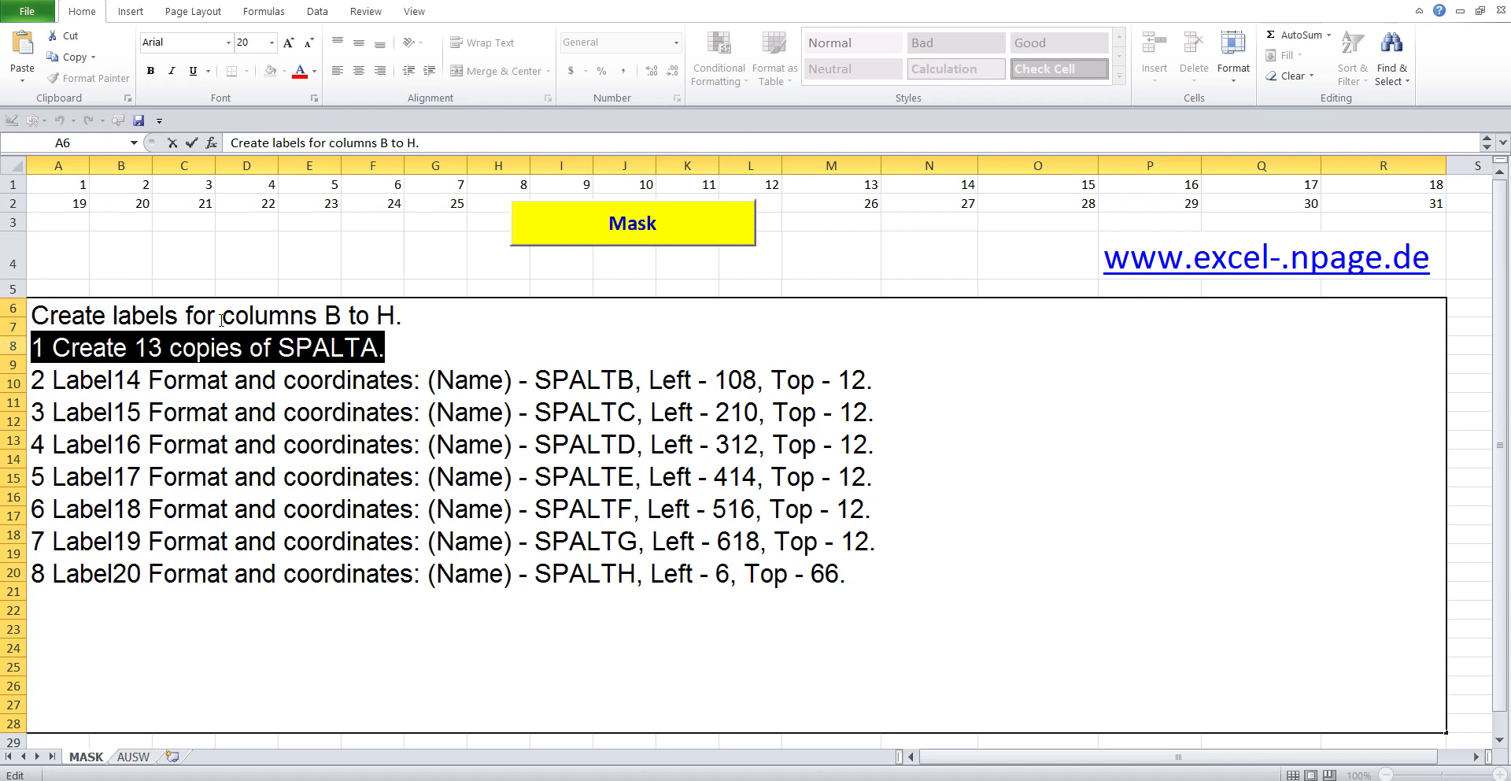
pyautogui.click(372, 243)
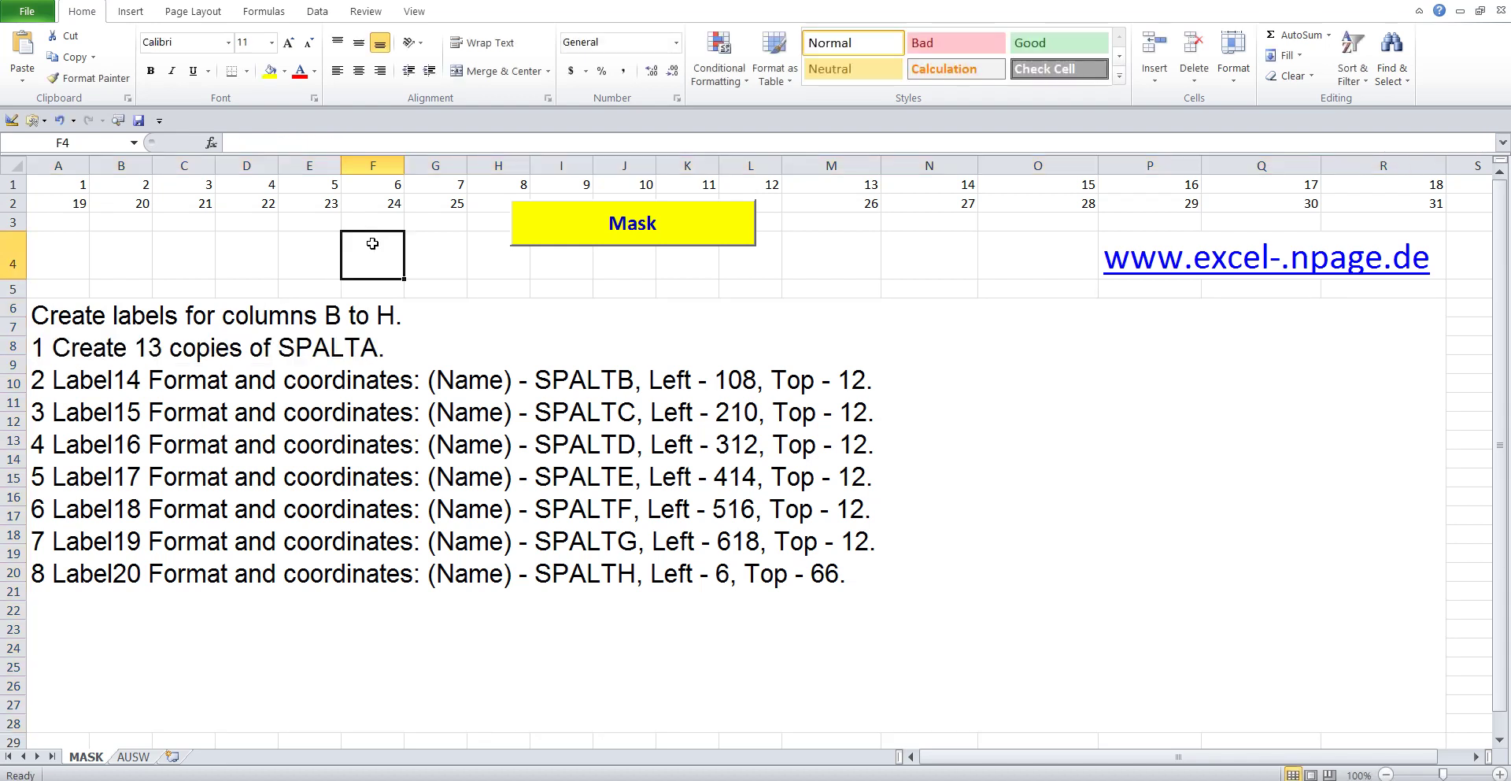
# Open the MASK sheet's code in VBA and open UserForm11 in the form designer.
pyautogui.rightClick(75, 758)
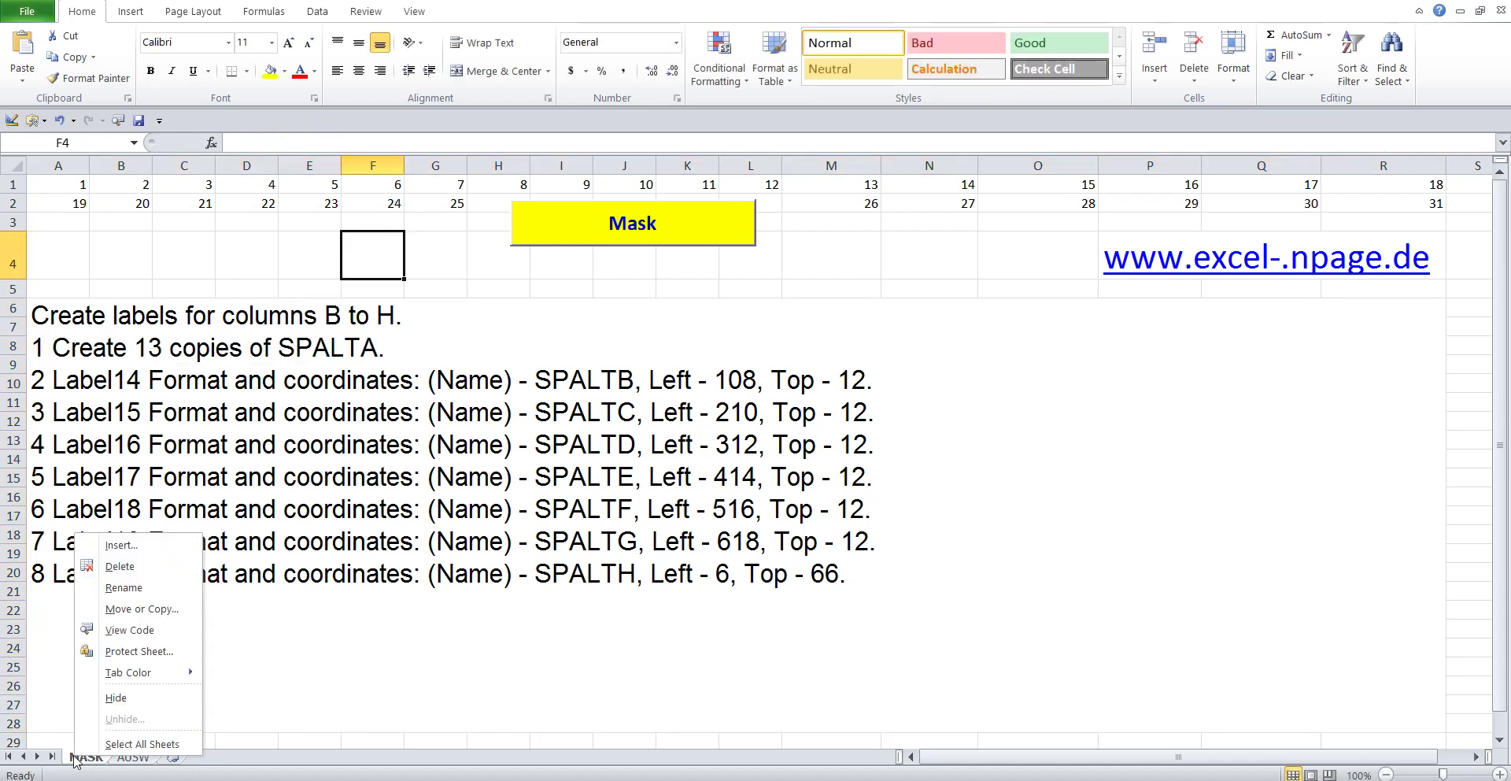
pyautogui.click(178, 638)
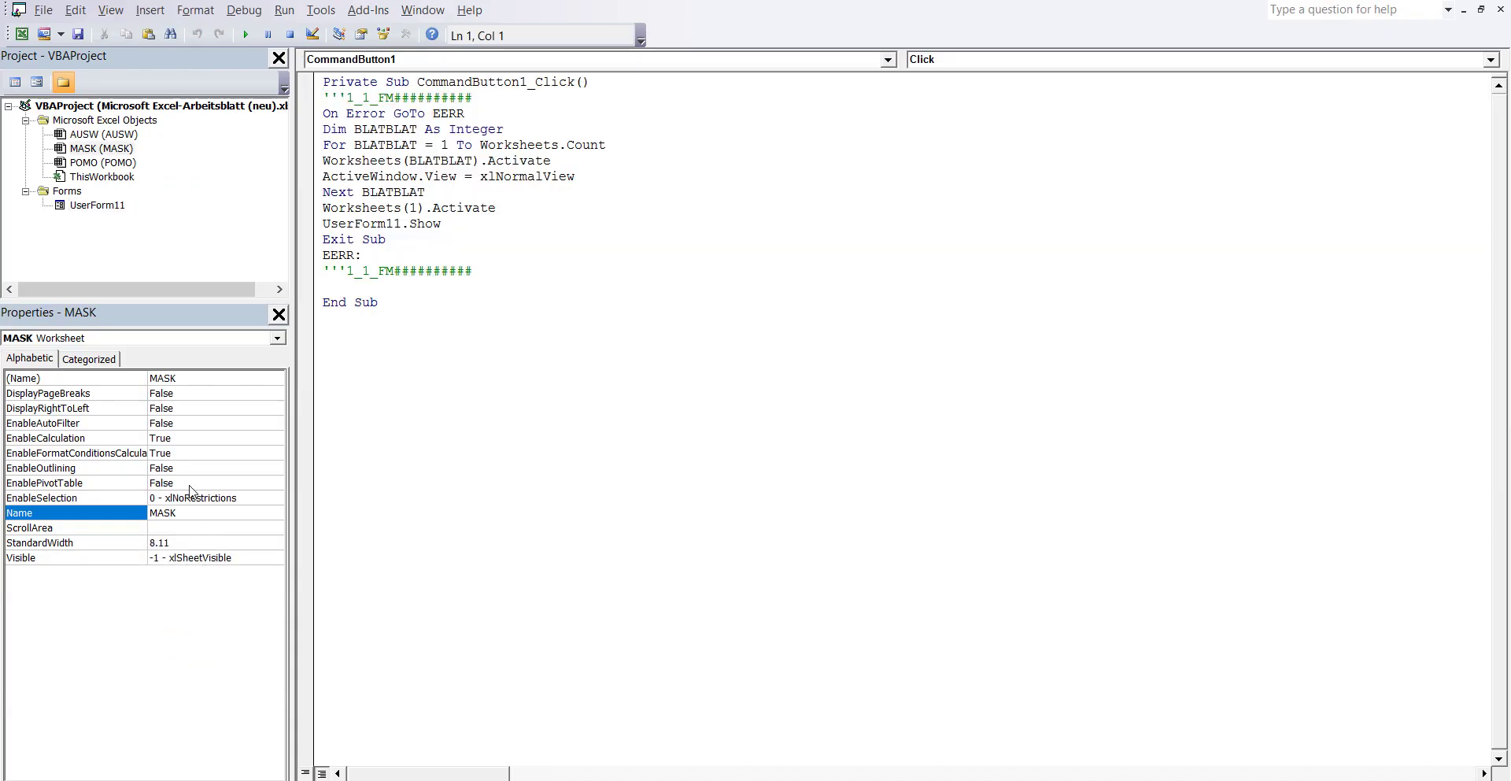
pyautogui.click(60, 213)
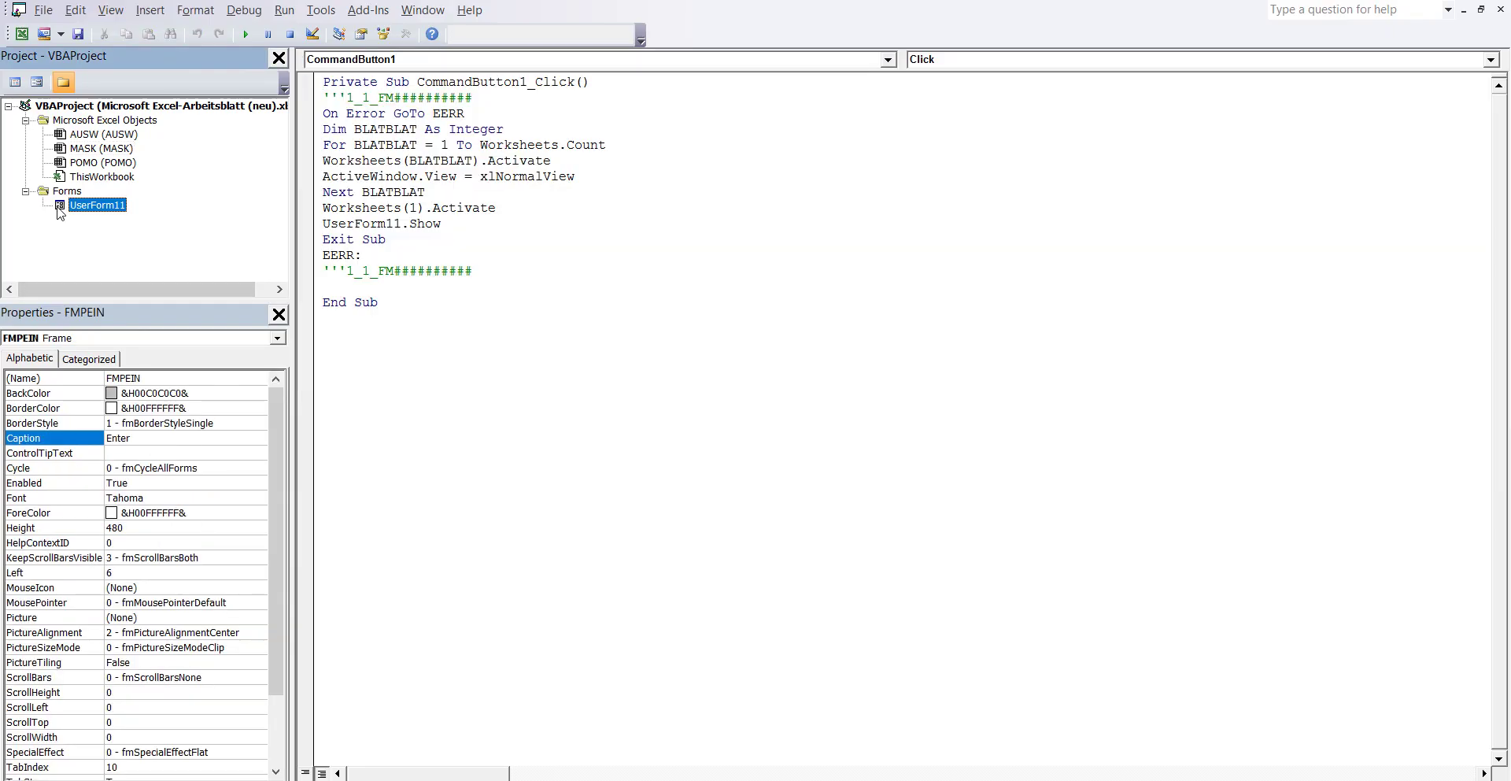
pyautogui.doubleClick(58, 207)
# Copy the SPALTA label from the form.
pyautogui.click(392, 155)
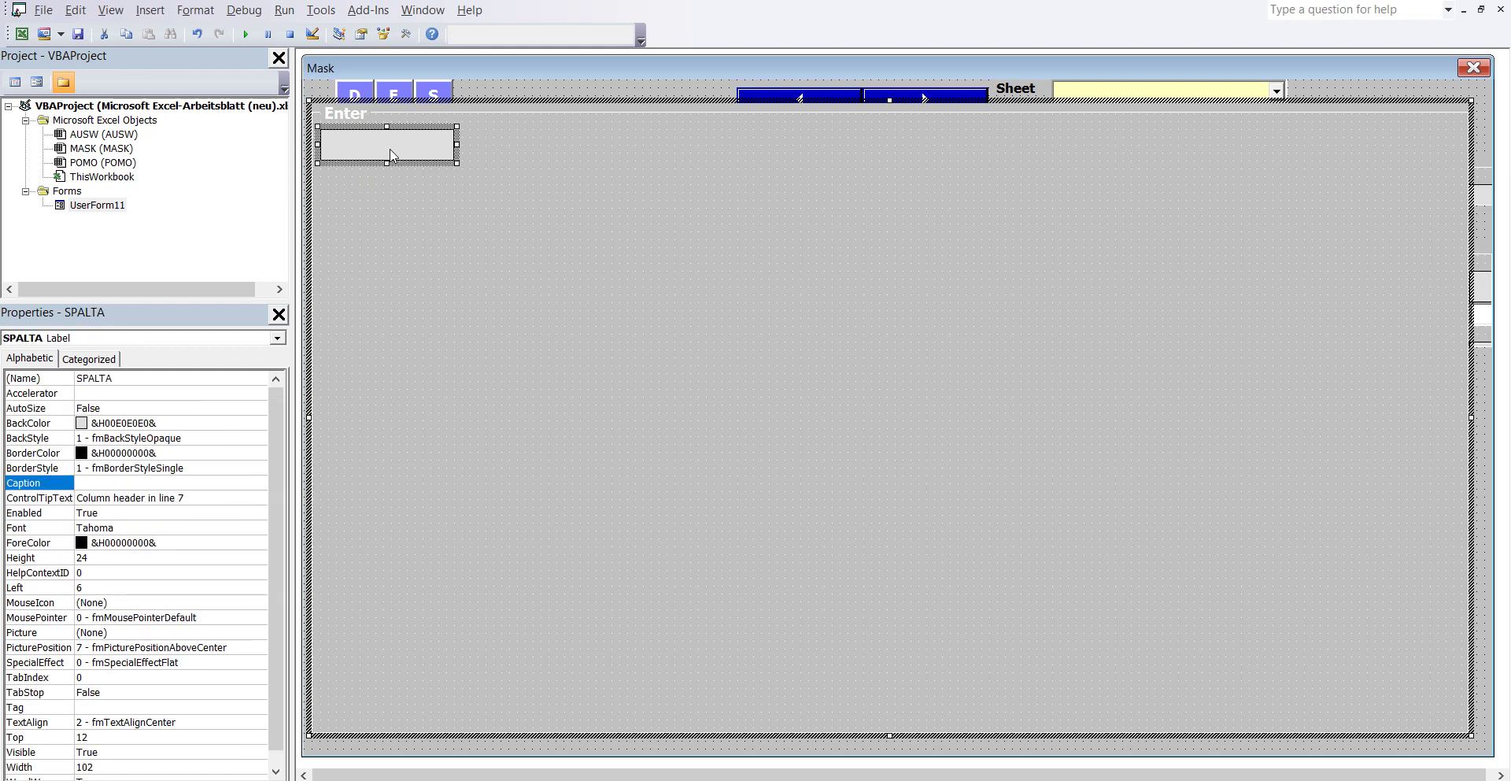
pyautogui.rightClick(392, 155)
pyautogui.press('Escape')
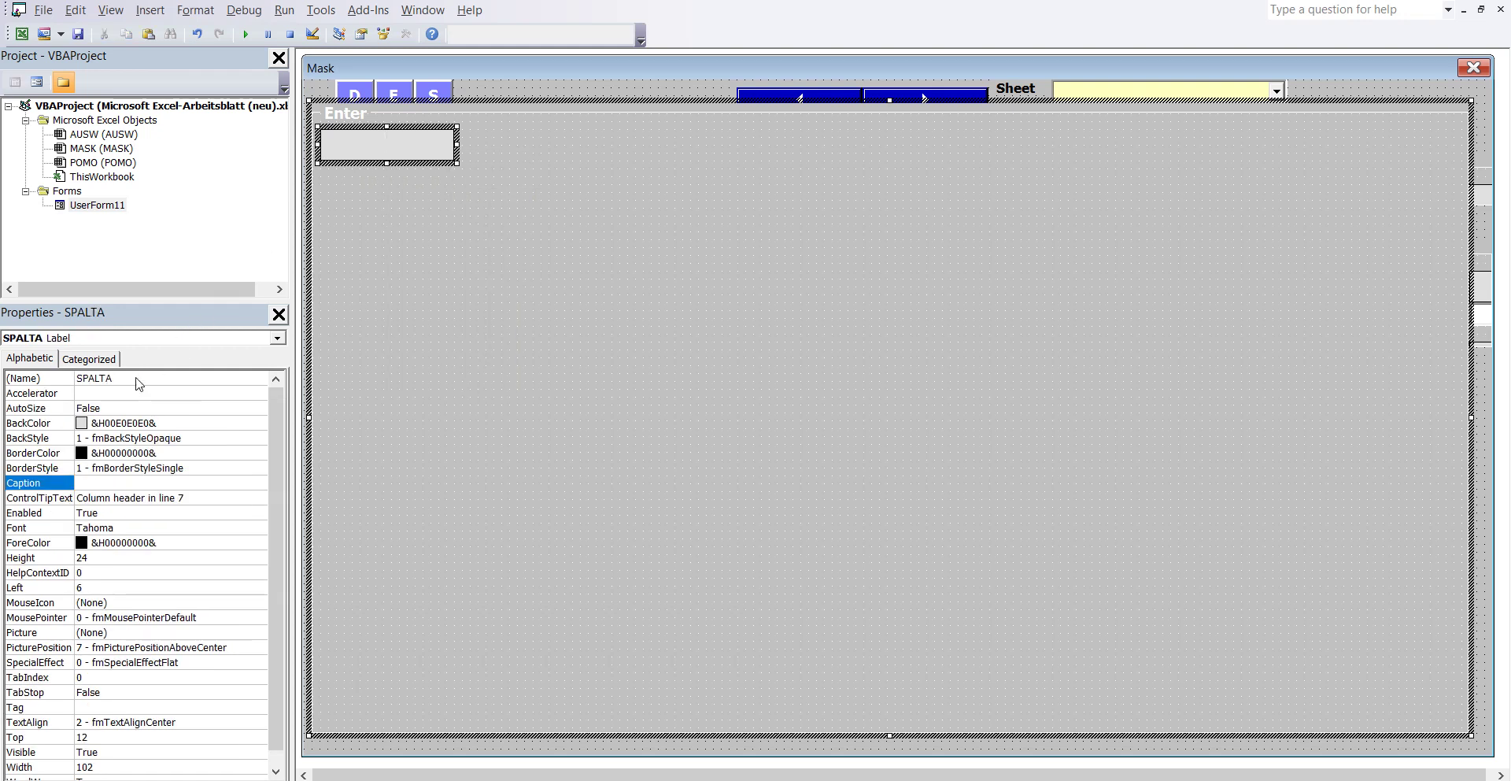
pyautogui.click(136, 379)
pyautogui.click(137, 378)
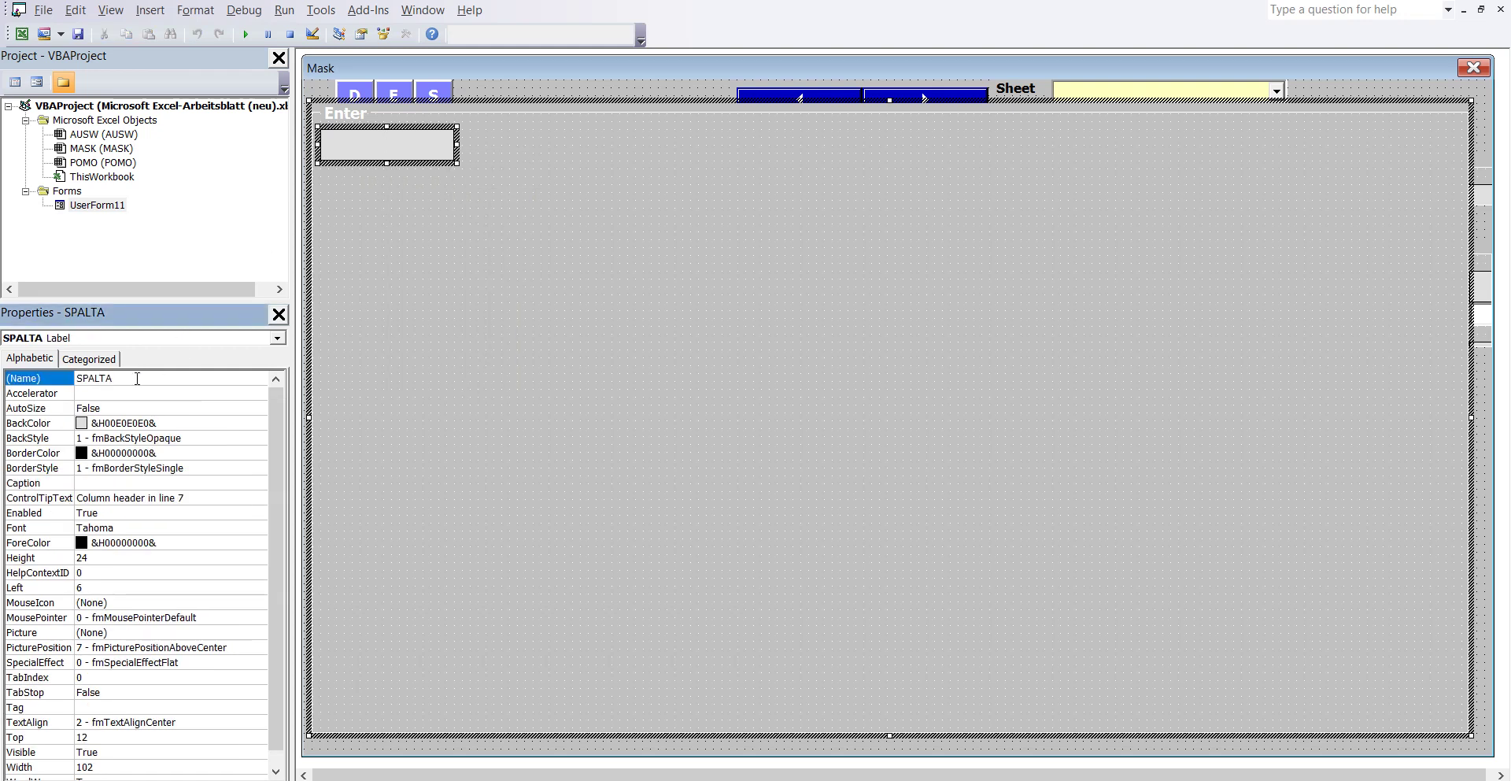
pyautogui.rightClick(390, 147)
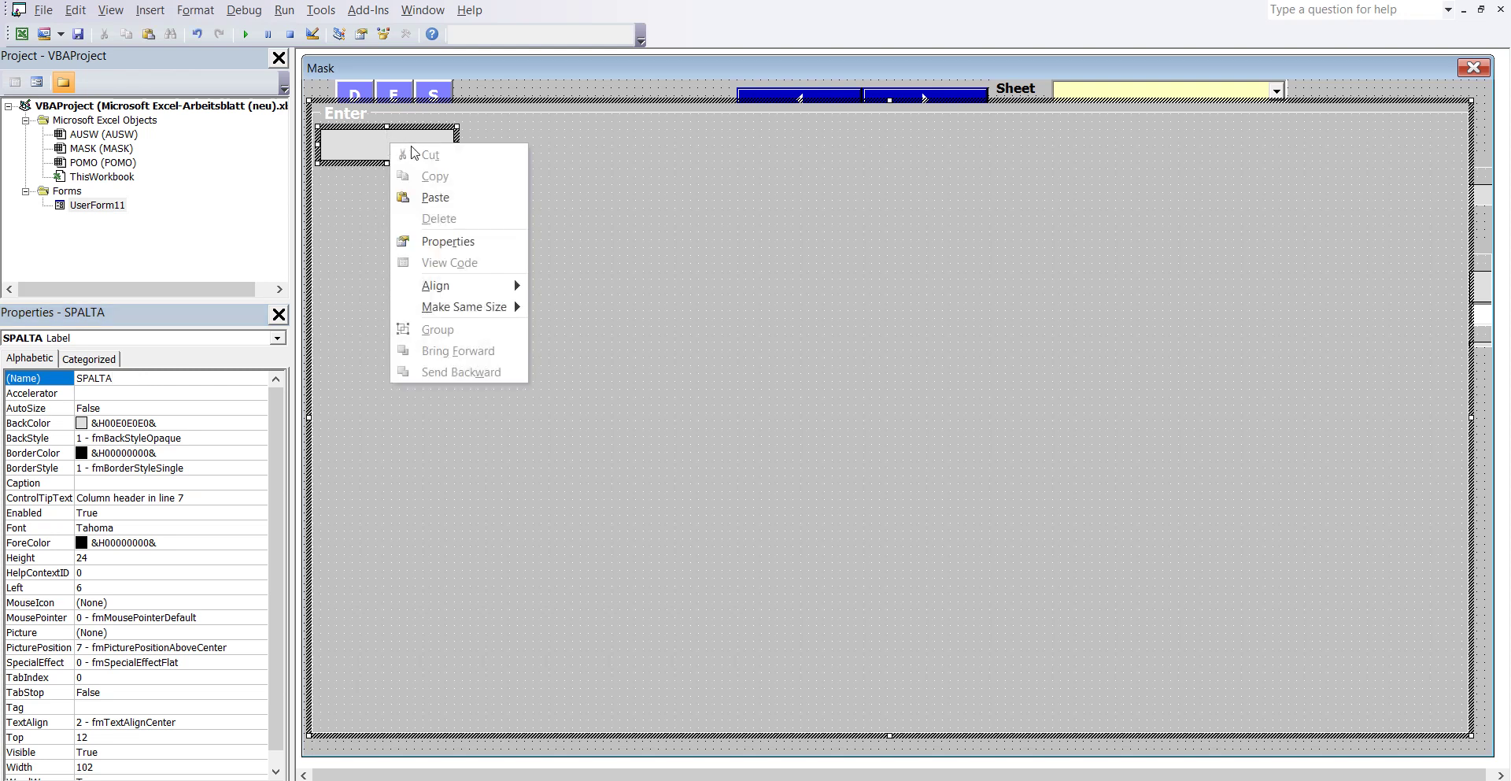
pyautogui.click(339, 326)
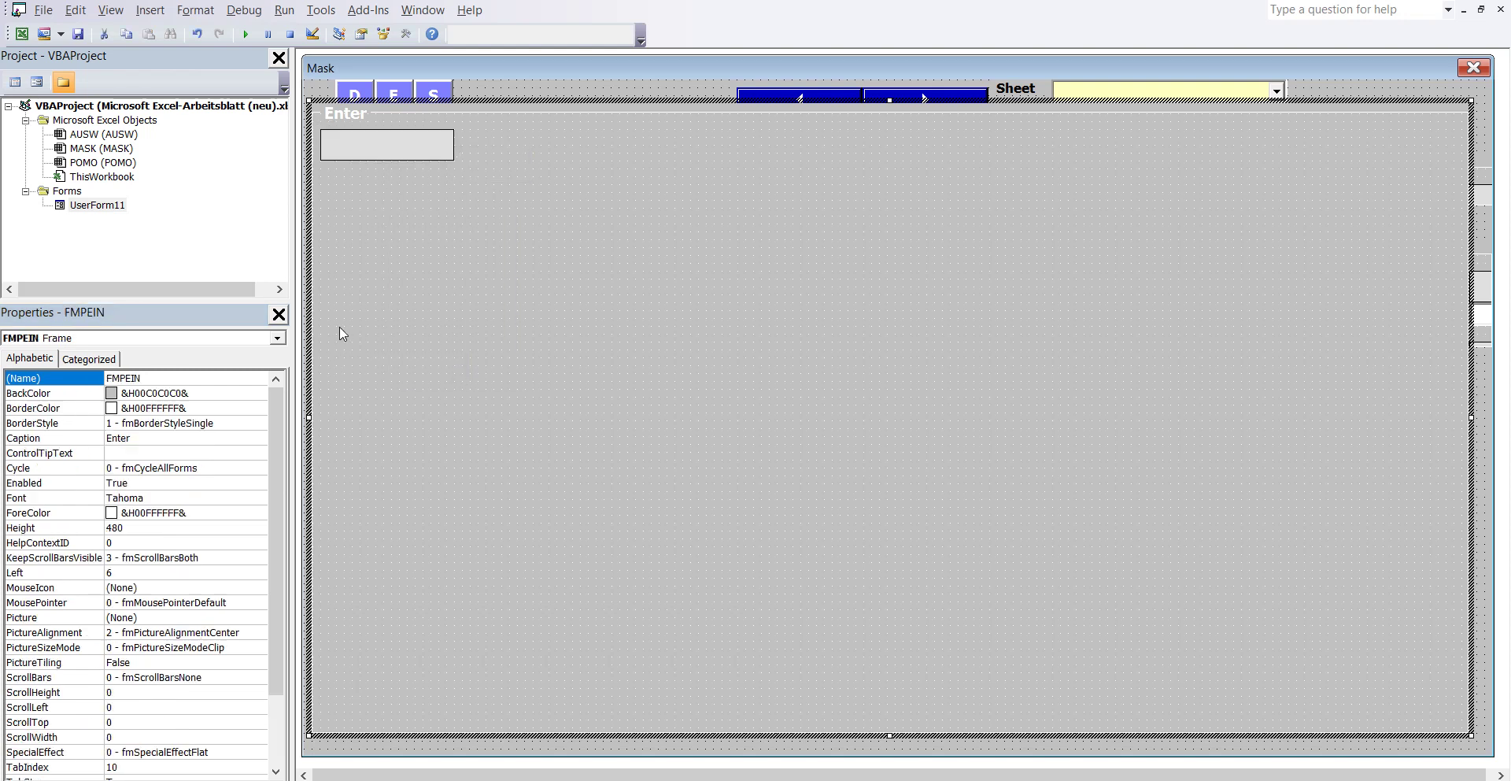
pyautogui.rightClick(396, 148)
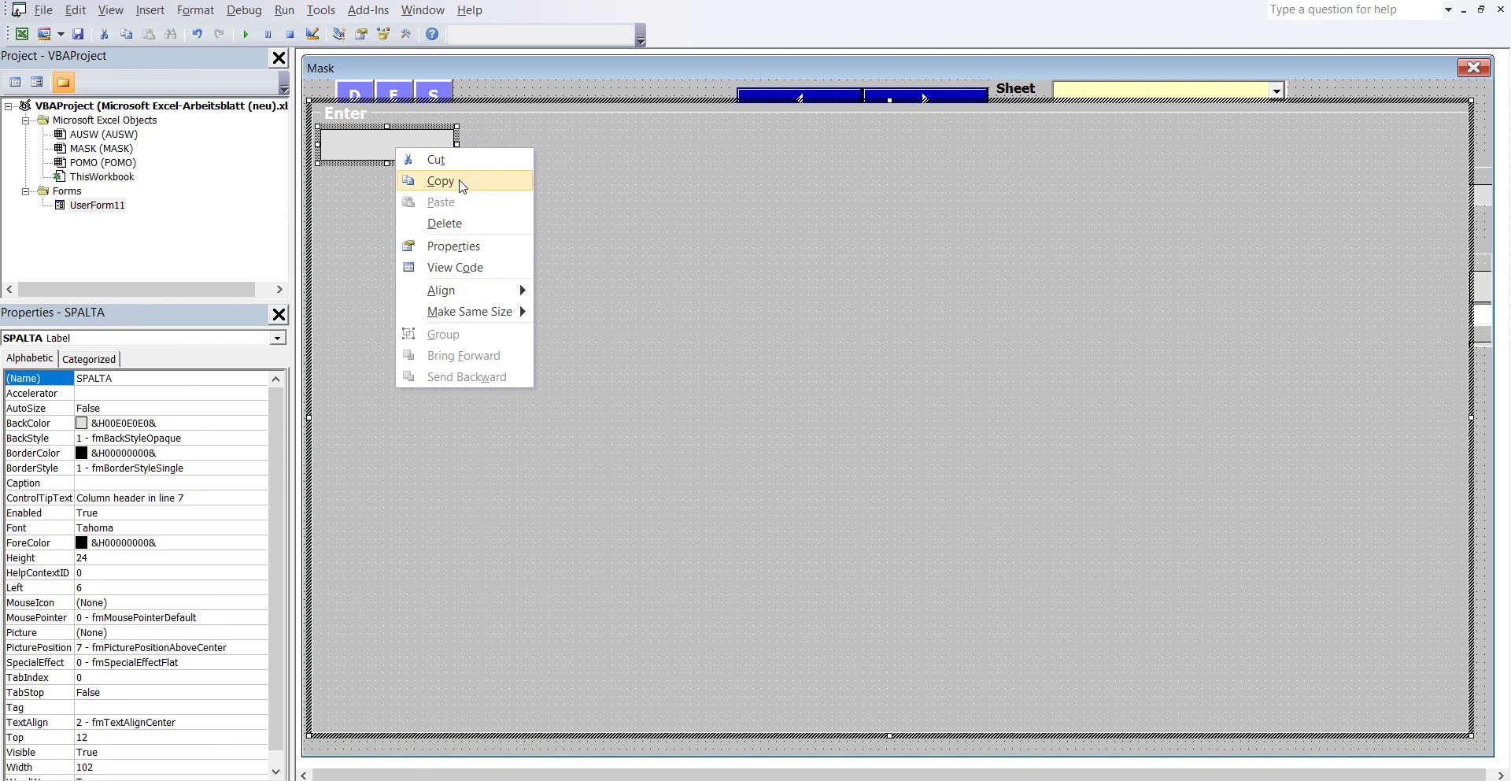
pyautogui.click(464, 183)
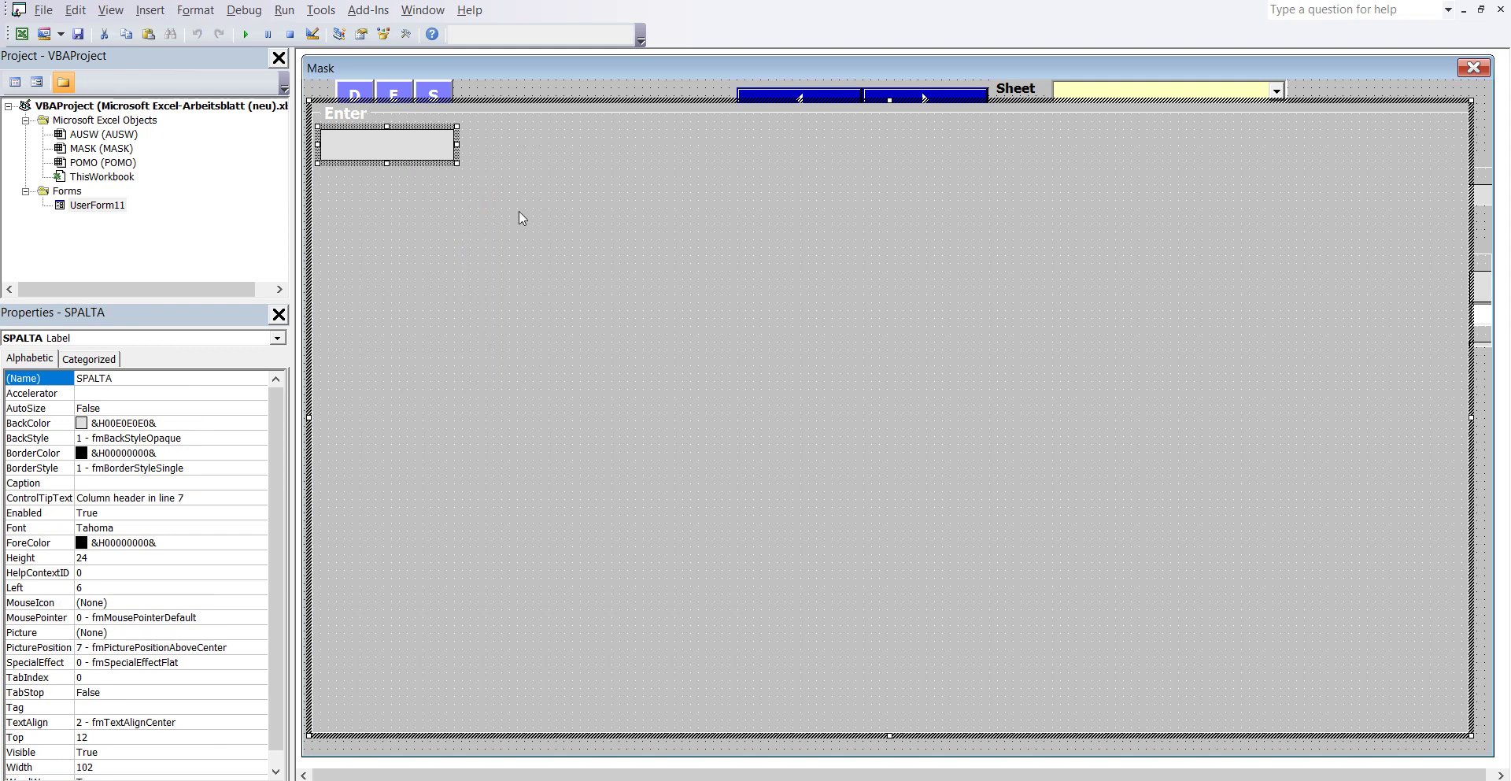
# Paste Label14 through Label17 into the frame and stack them down the left side.
pyautogui.click(639, 303)
pyautogui.rightClick(639, 303)
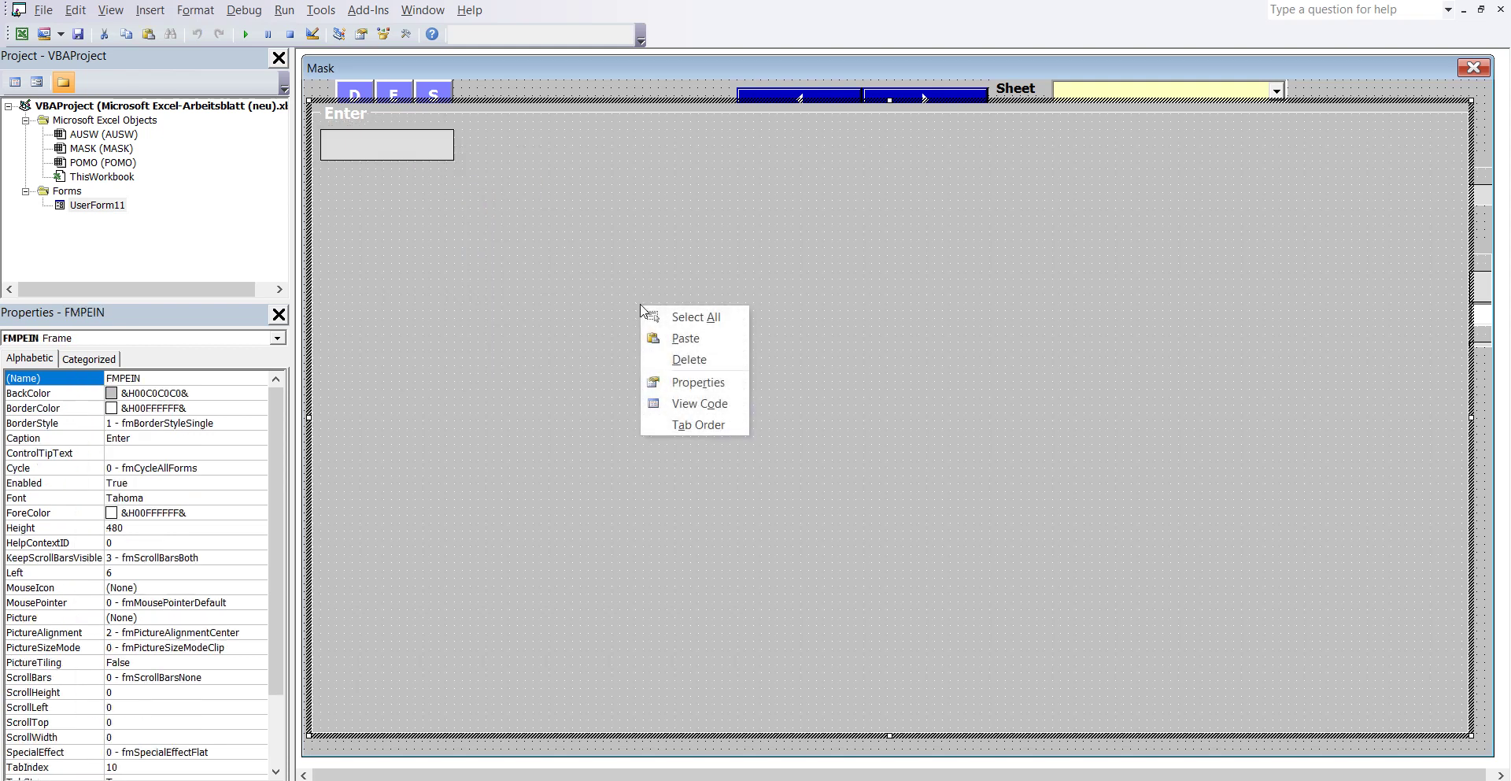
pyautogui.click(707, 339)
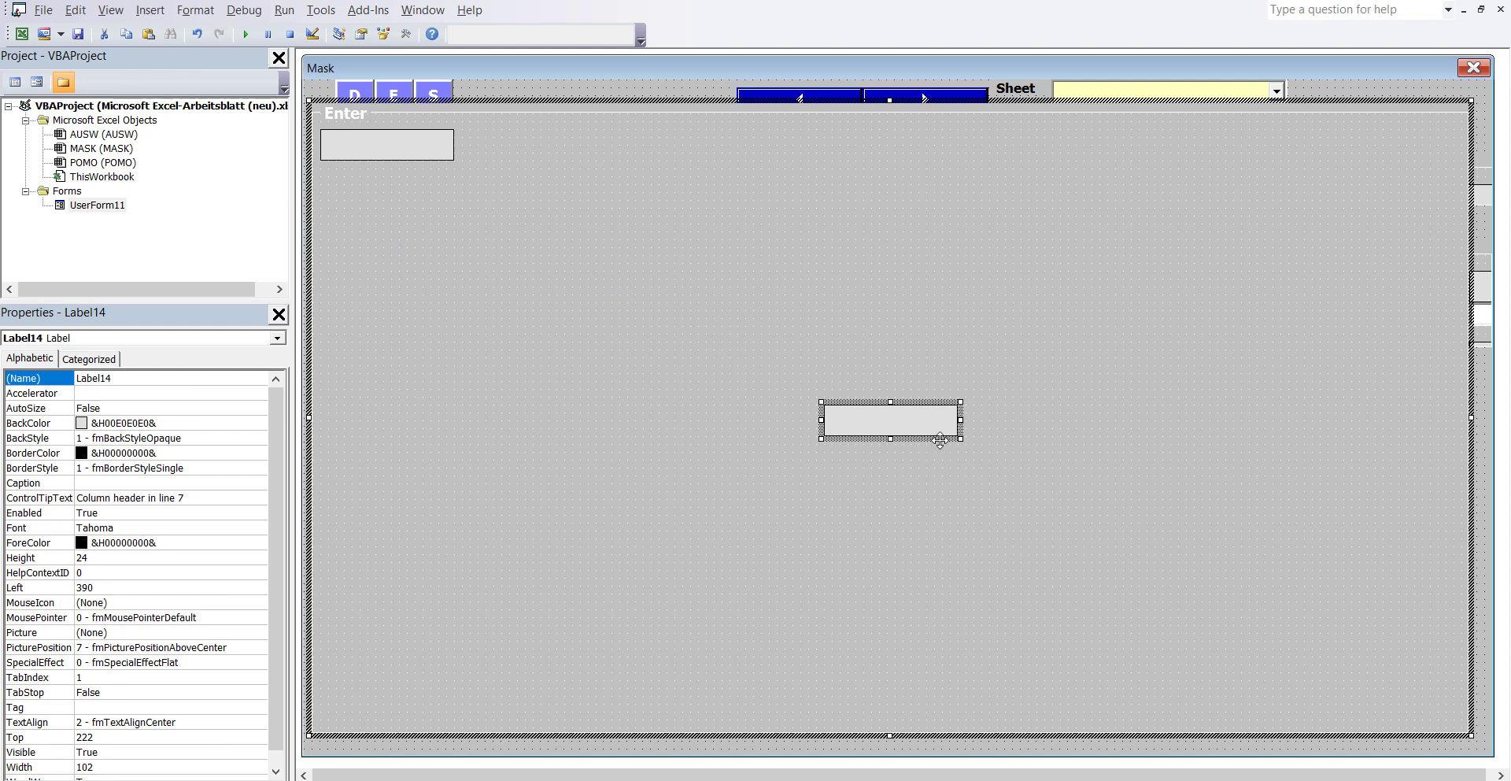
pyautogui.moveTo(935, 443)
pyautogui.mouseDown()
pyautogui.moveTo(497, 360)
pyautogui.moveTo(445, 365)
pyautogui.mouseUp()
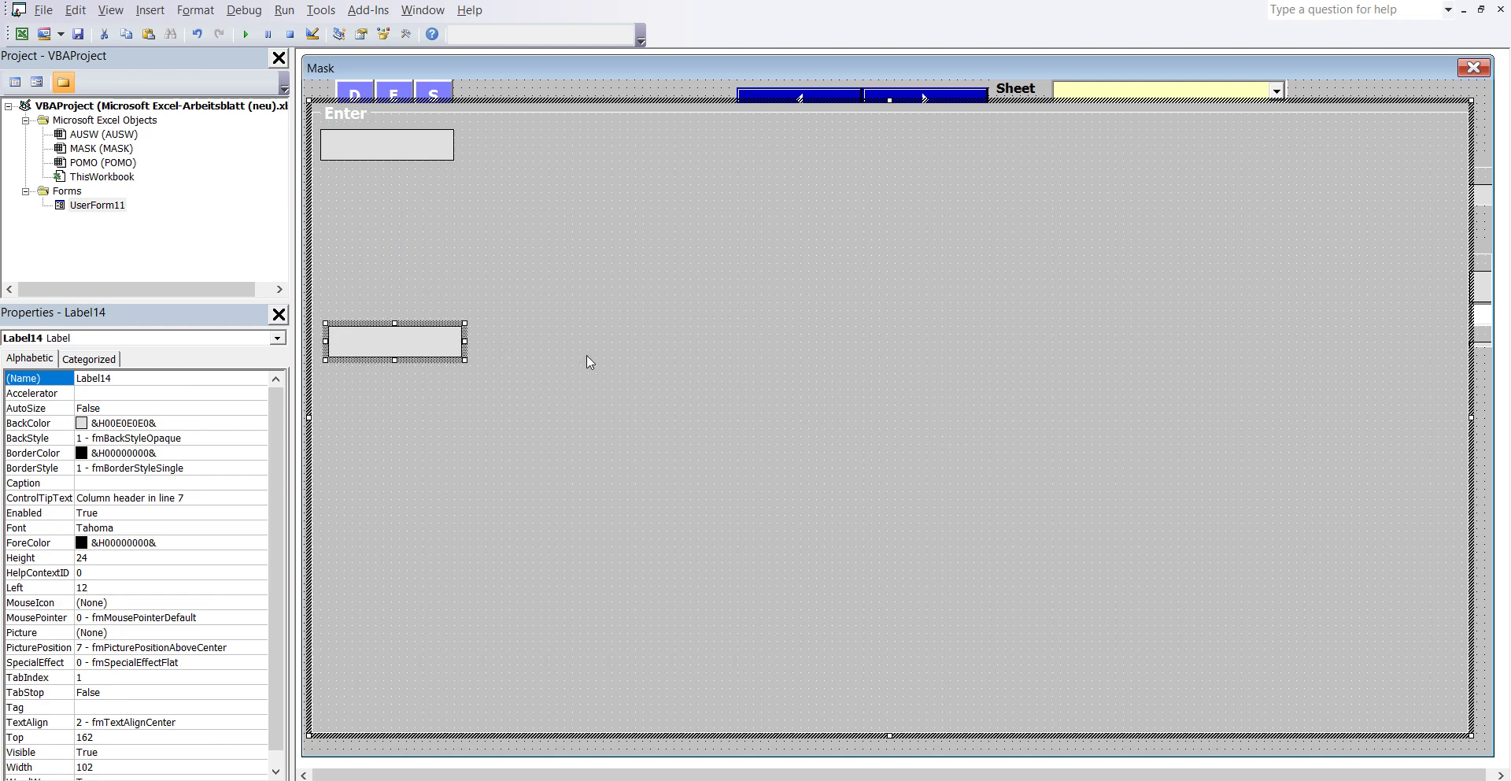
pyautogui.click(768, 329)
pyautogui.rightClick(769, 330)
pyautogui.click(845, 364)
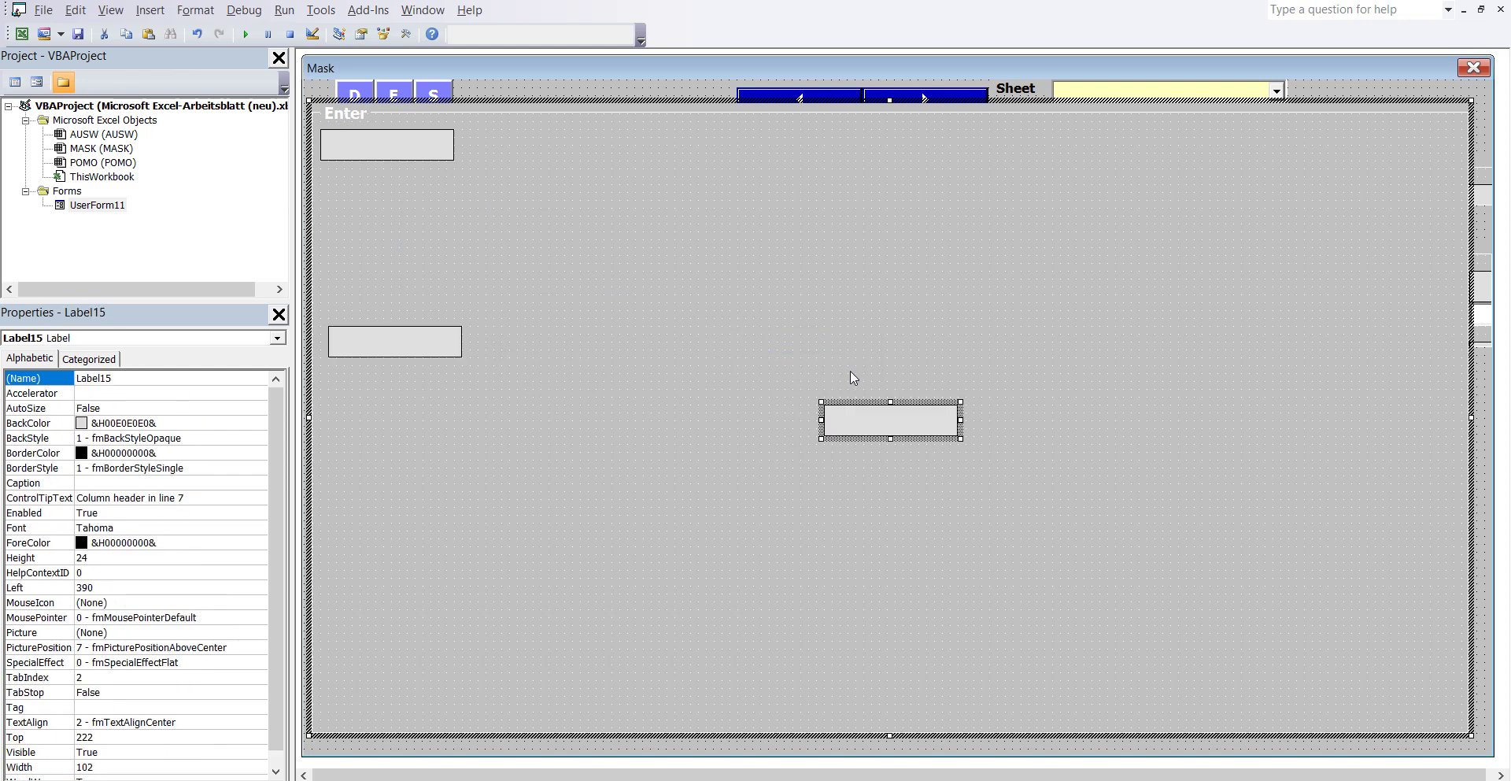
pyautogui.moveTo(920, 444); pyautogui.dragTo(661, 425)
pyautogui.moveTo(456, 400); pyautogui.dragTo(456, 400)
pyautogui.rightClick(720, 338)
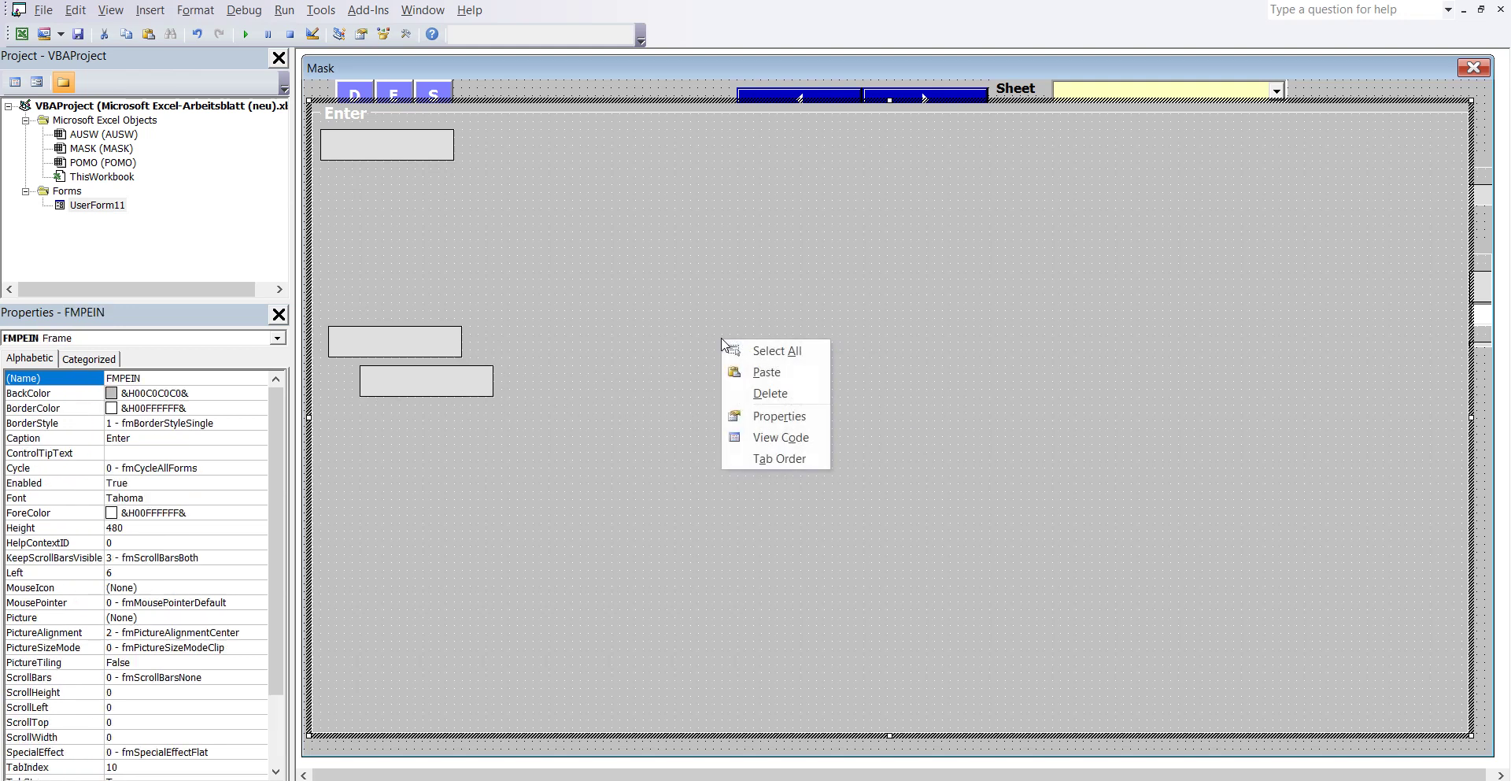
pyautogui.click(797, 371)
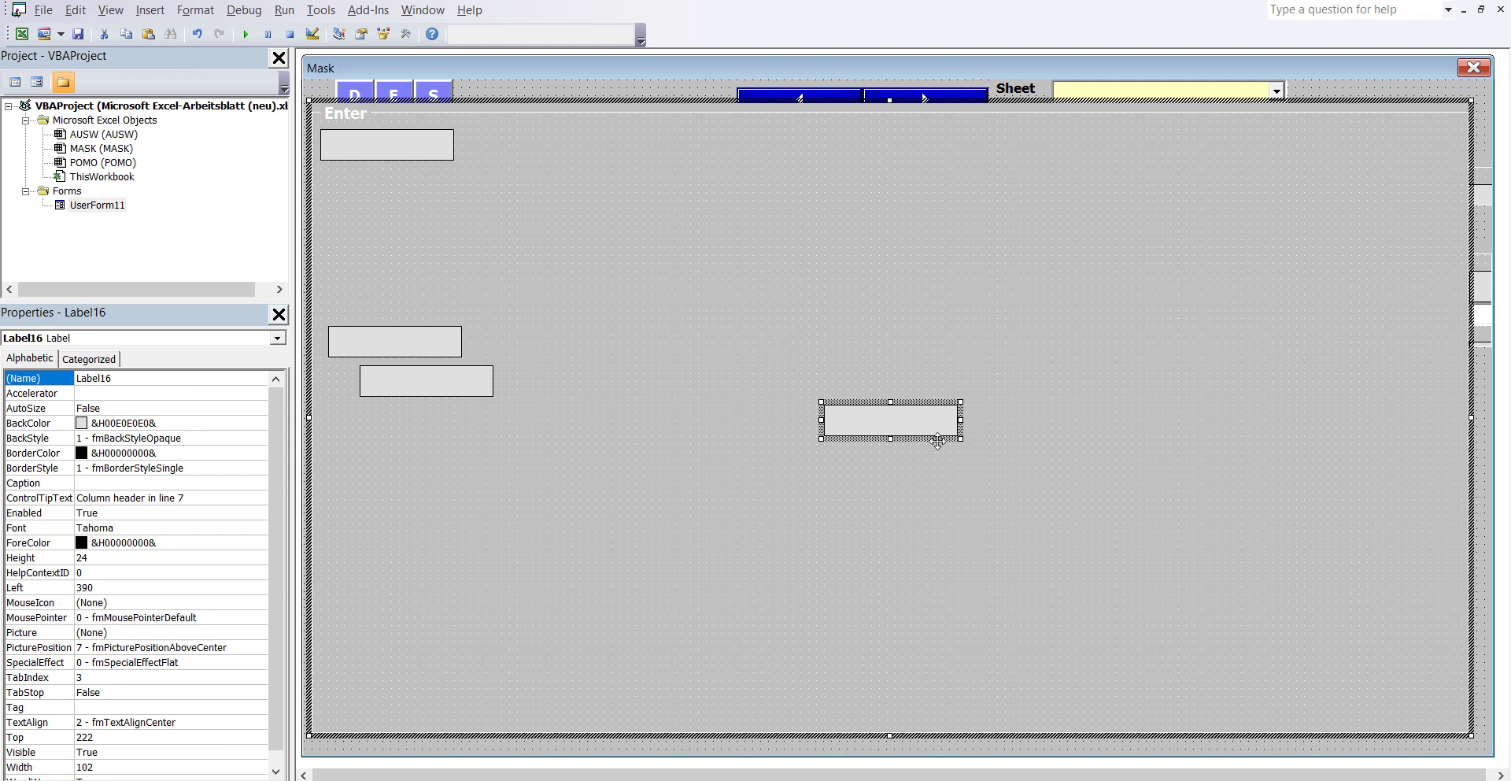
pyautogui.moveTo(936, 441); pyautogui.dragTo(436, 447)
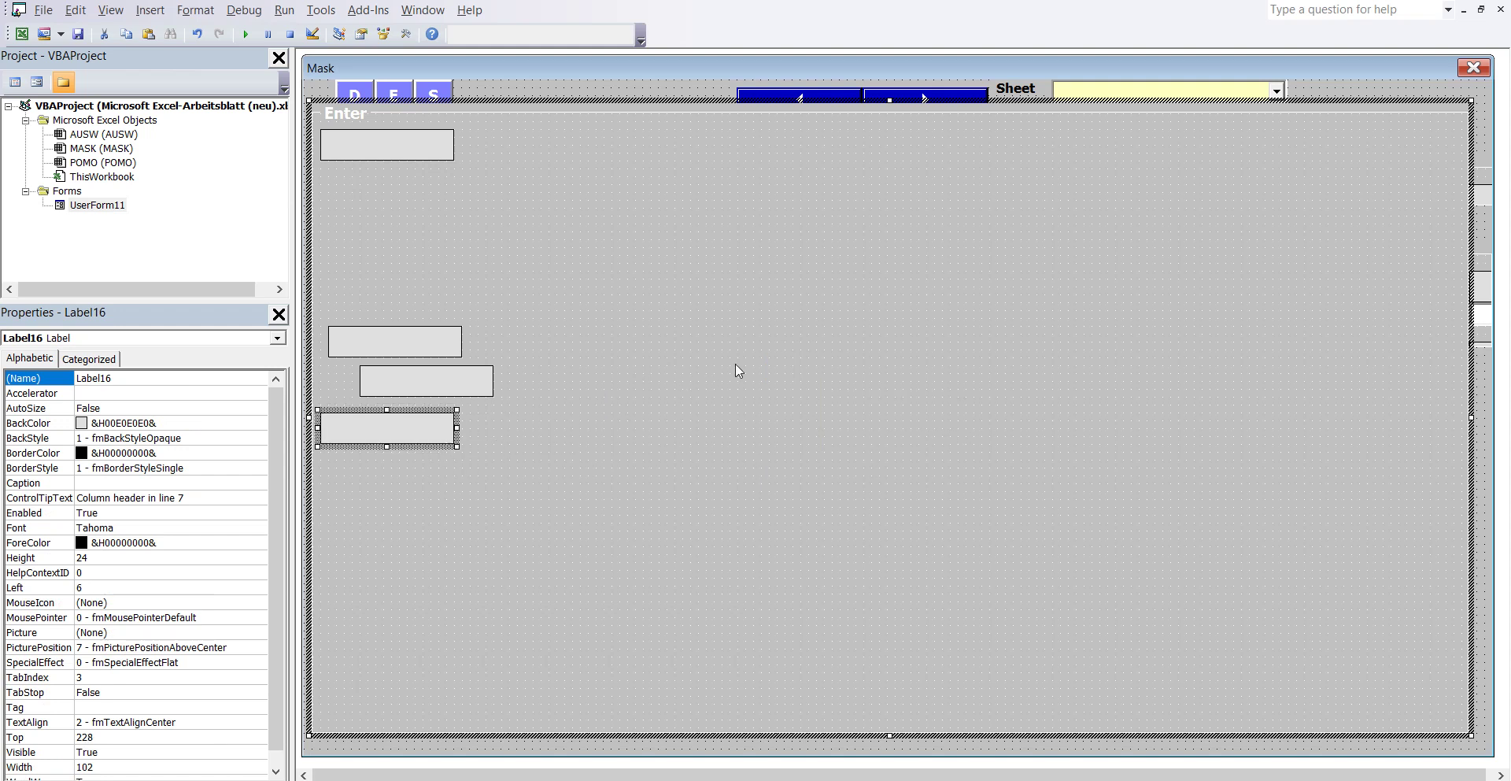
pyautogui.rightClick(779, 343)
pyautogui.click(823, 372)
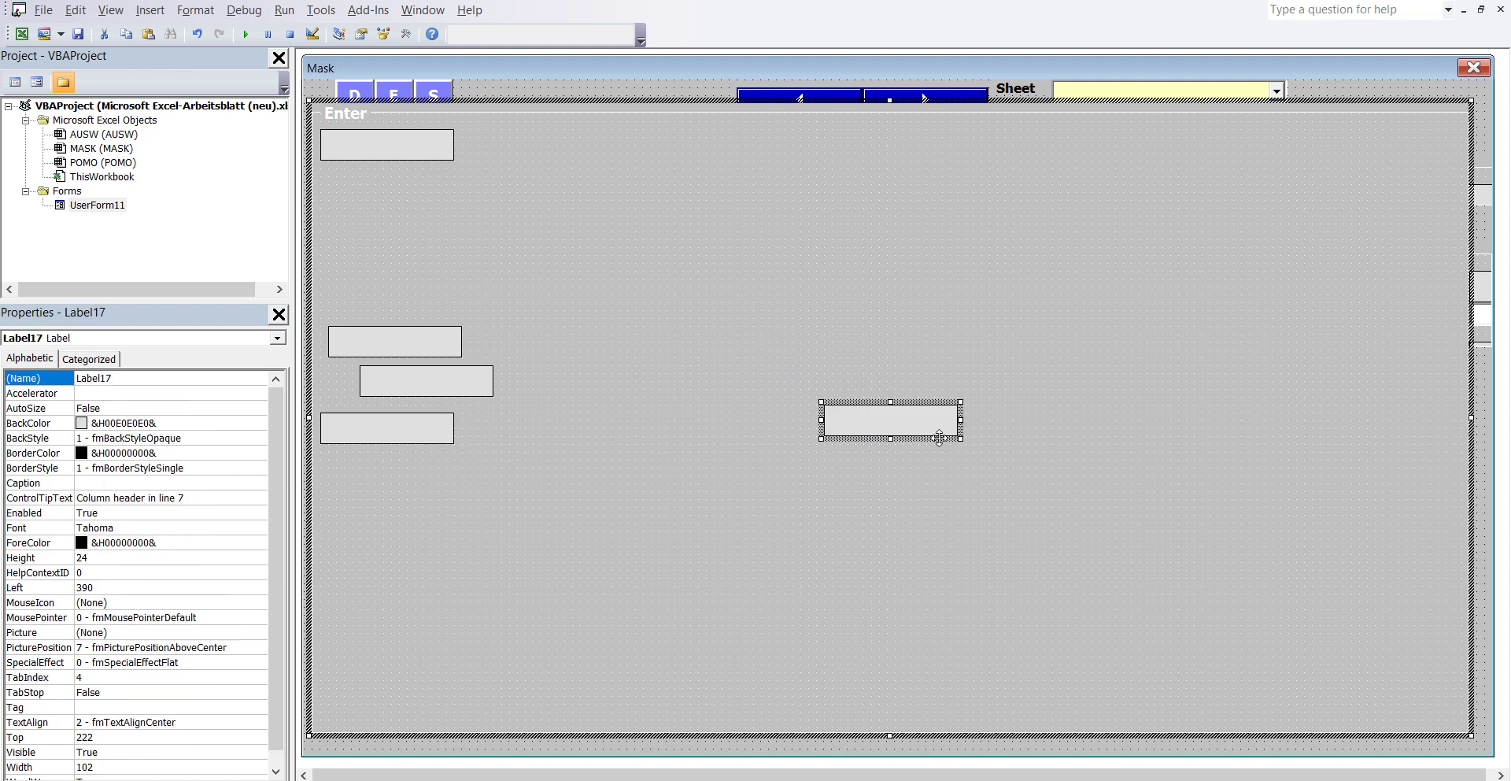
pyautogui.moveTo(944, 438)
pyautogui.mouseDown()
pyautogui.moveTo(460, 521)
pyautogui.moveTo(490, 494)
pyautogui.mouseUp()
# Paste Label18 through Label20 and place them lower on the left side.
pyautogui.click(701, 341)
pyautogui.rightClick(702, 343)
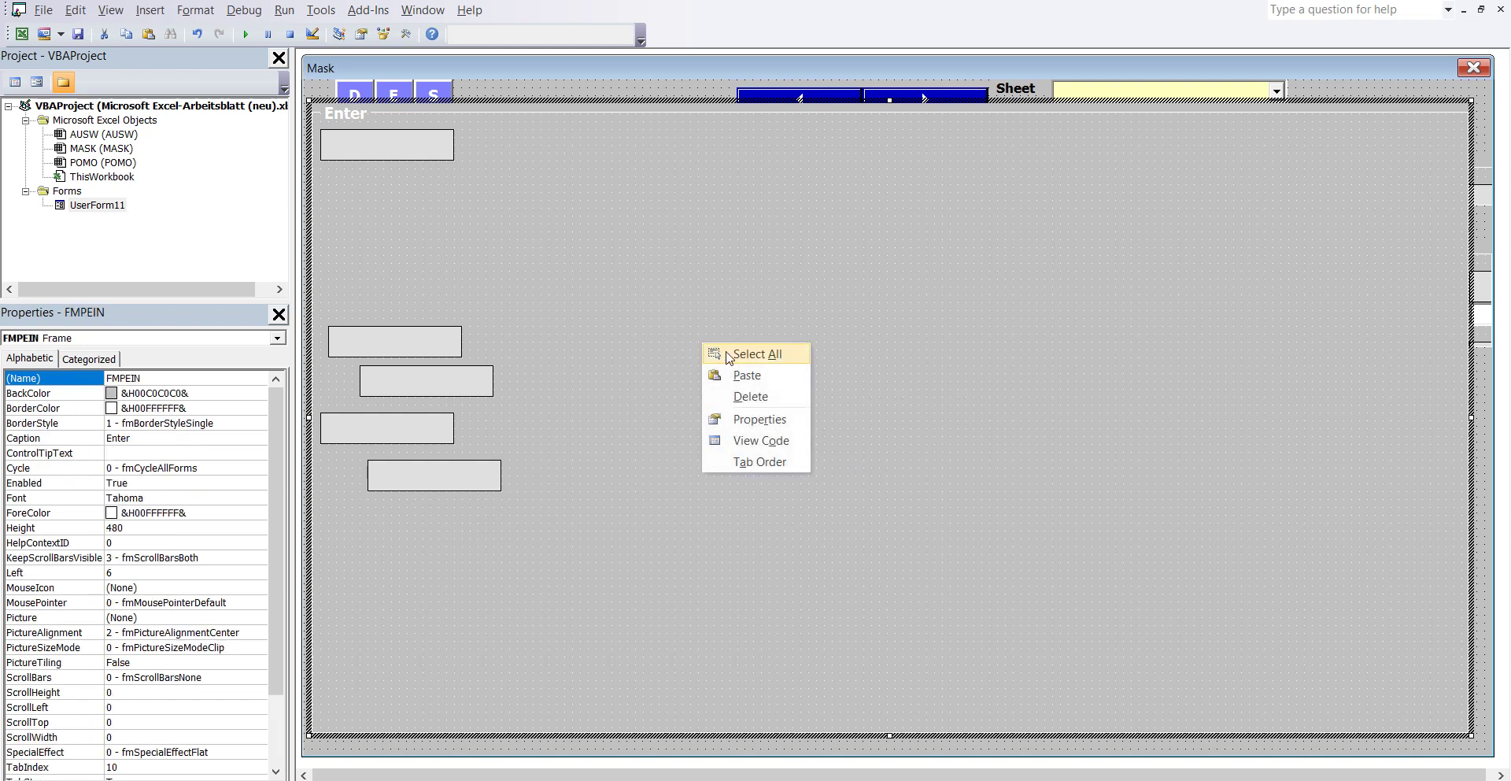
pyautogui.click(744, 376)
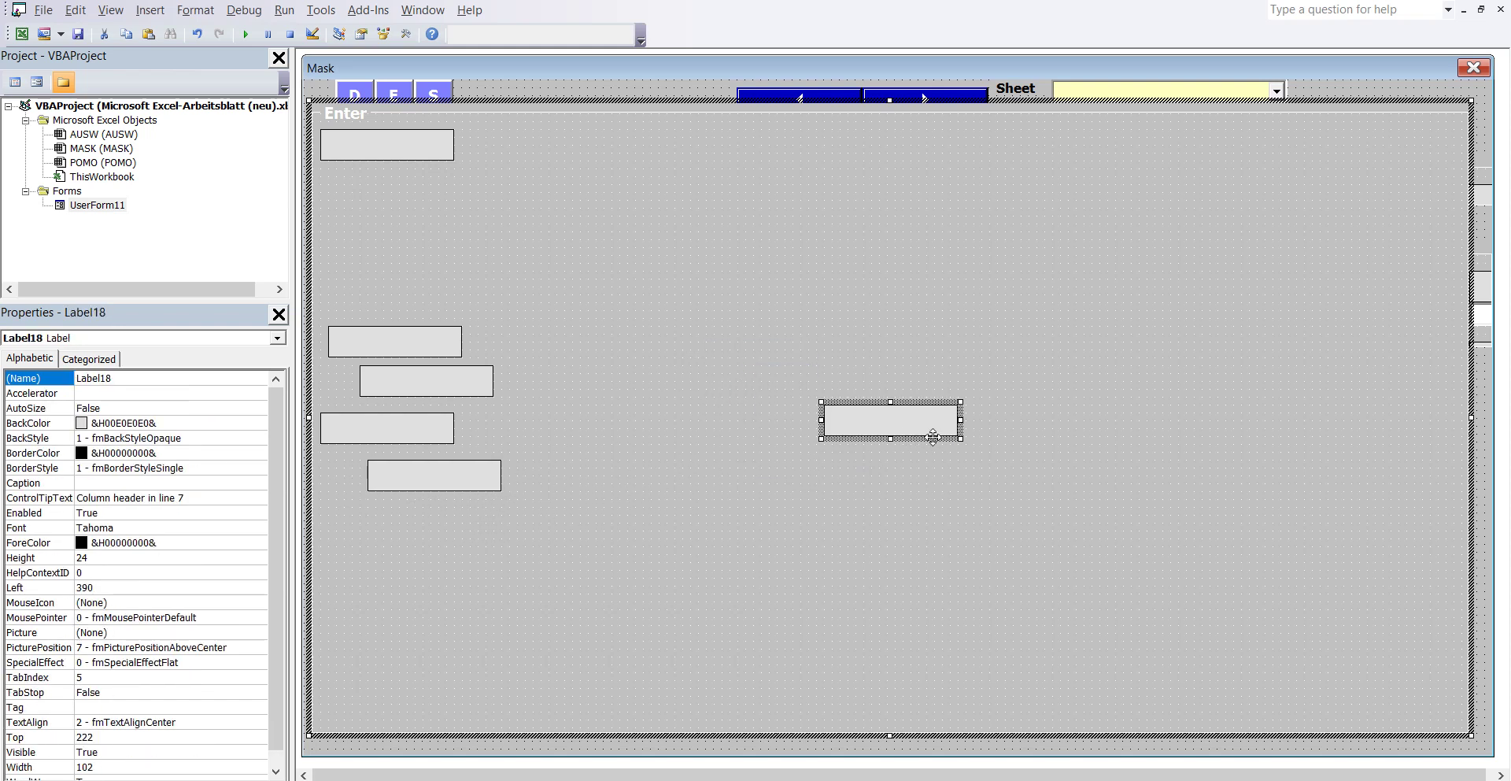
pyautogui.moveTo(932, 438); pyautogui.dragTo(786, 486)
pyautogui.moveTo(432, 533); pyautogui.dragTo(433, 533)
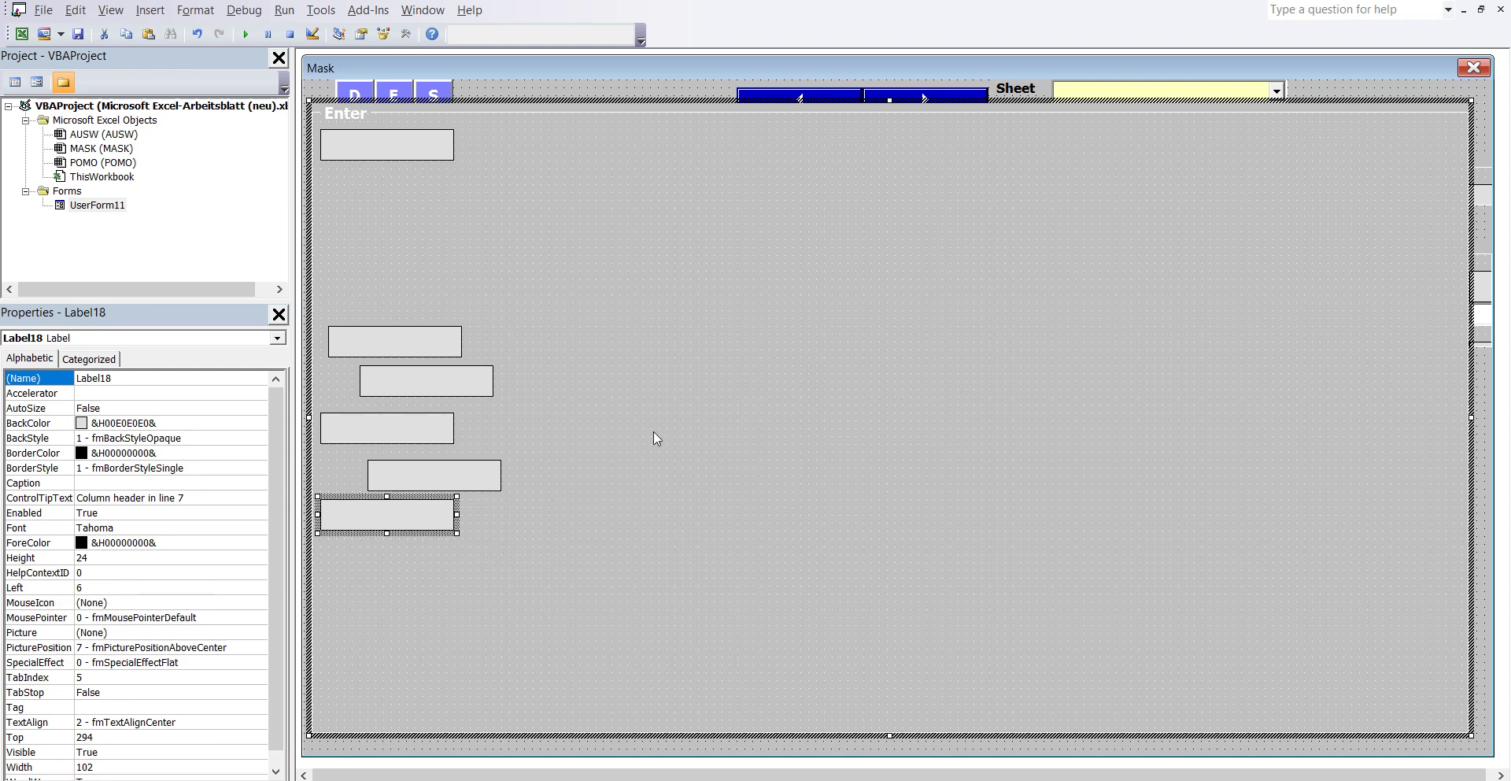
pyautogui.click(734, 336)
pyautogui.rightClick(733, 335)
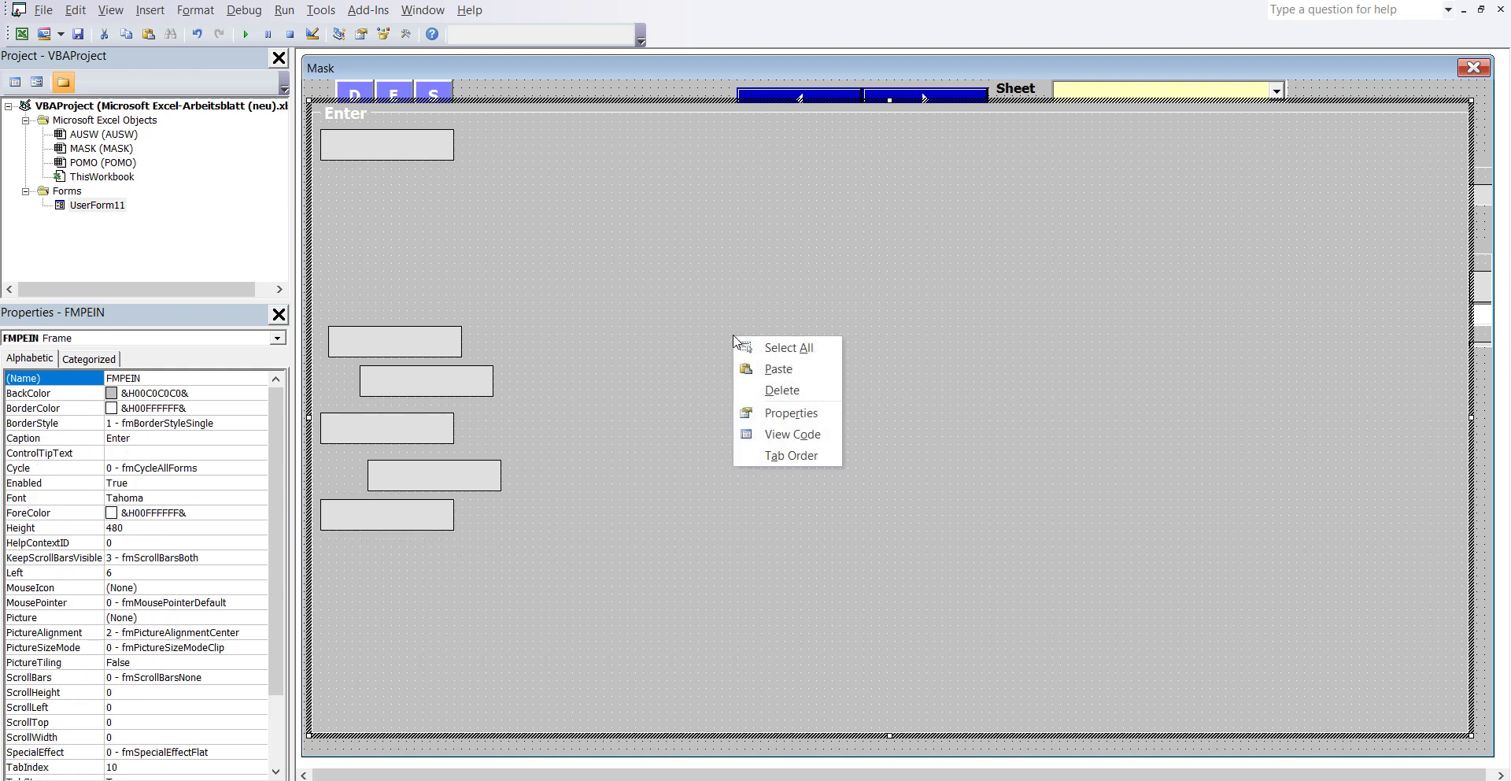
pyautogui.click(797, 370)
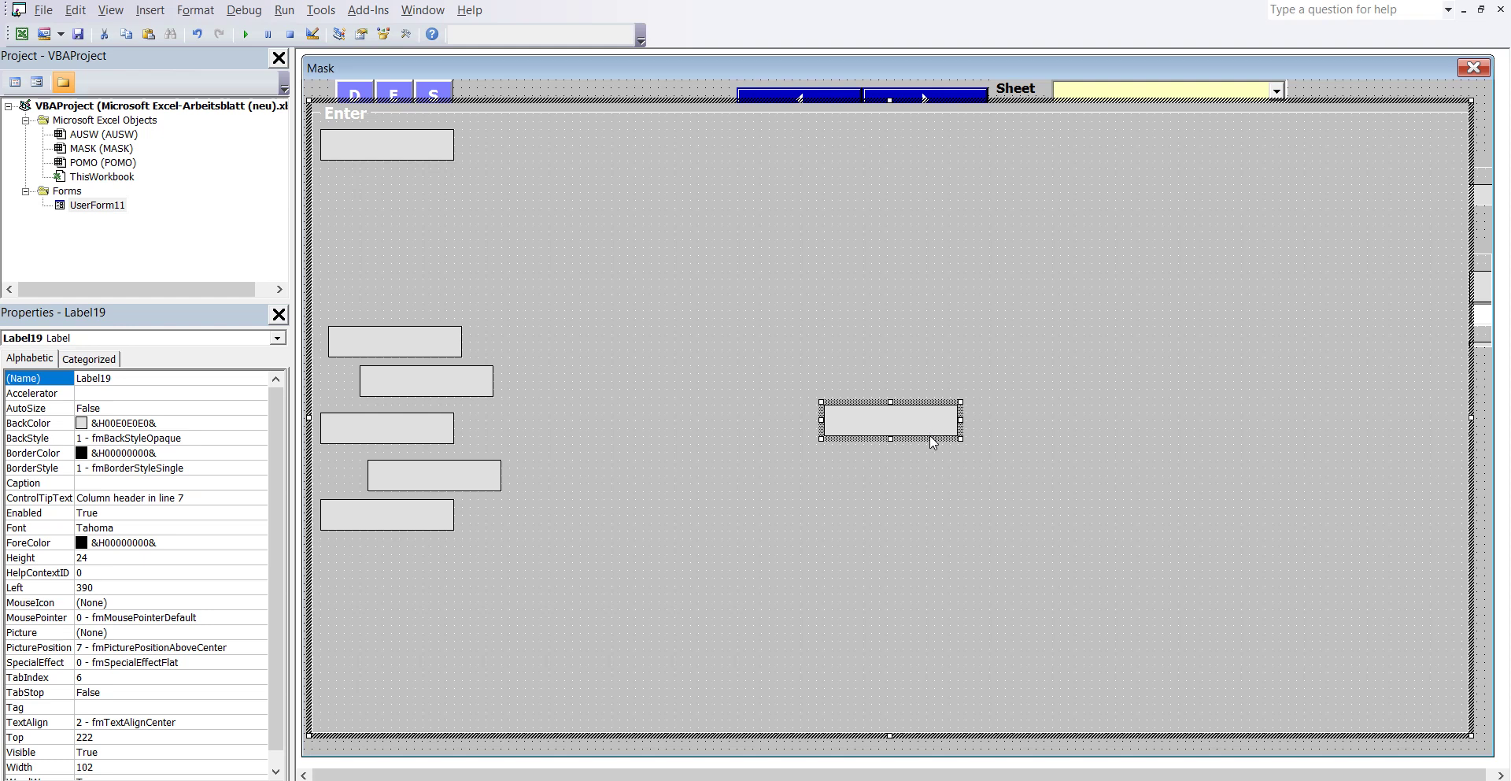
pyautogui.moveTo(931, 442); pyautogui.dragTo(470, 575)
pyautogui.click(754, 351)
pyautogui.rightClick(754, 351)
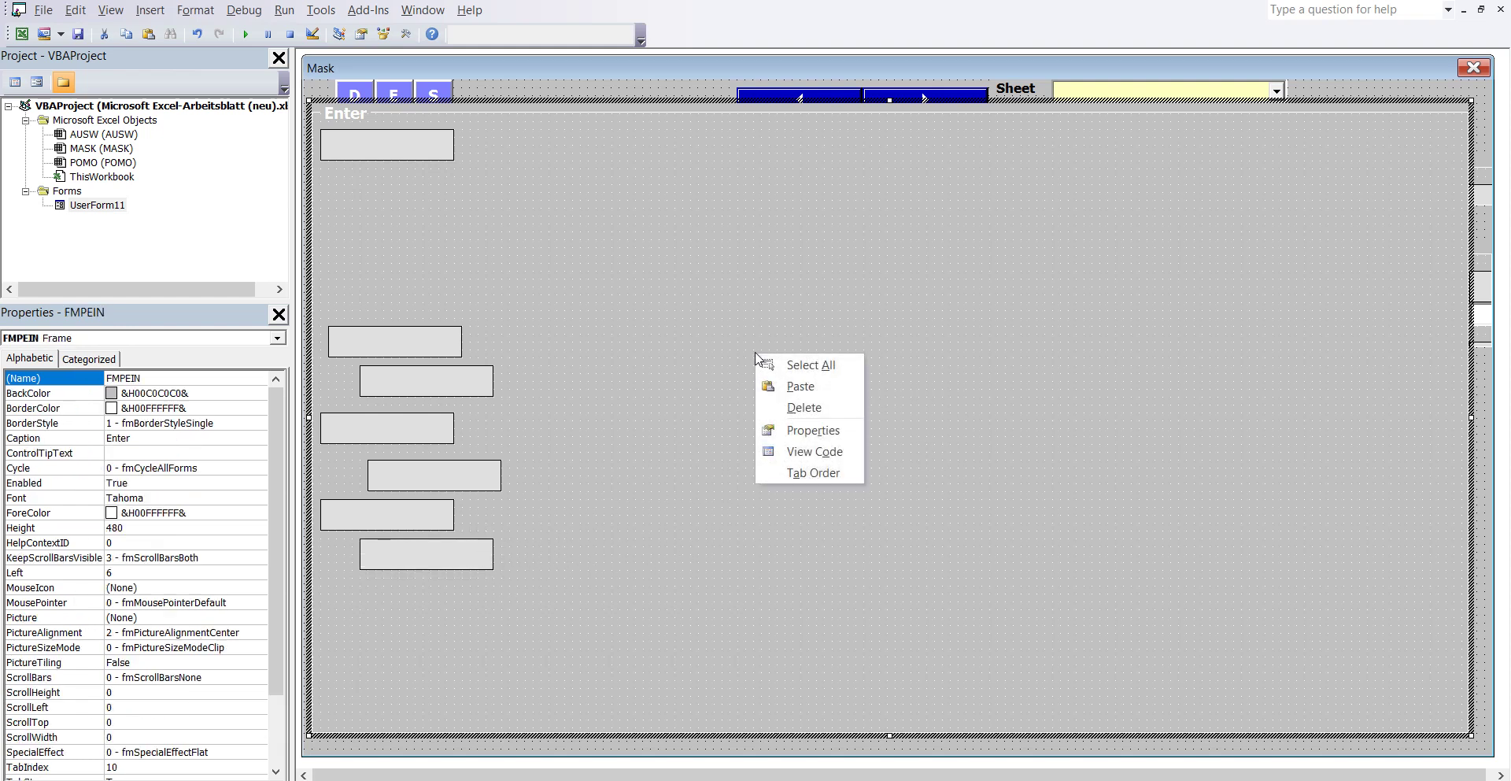
pyautogui.click(800, 386)
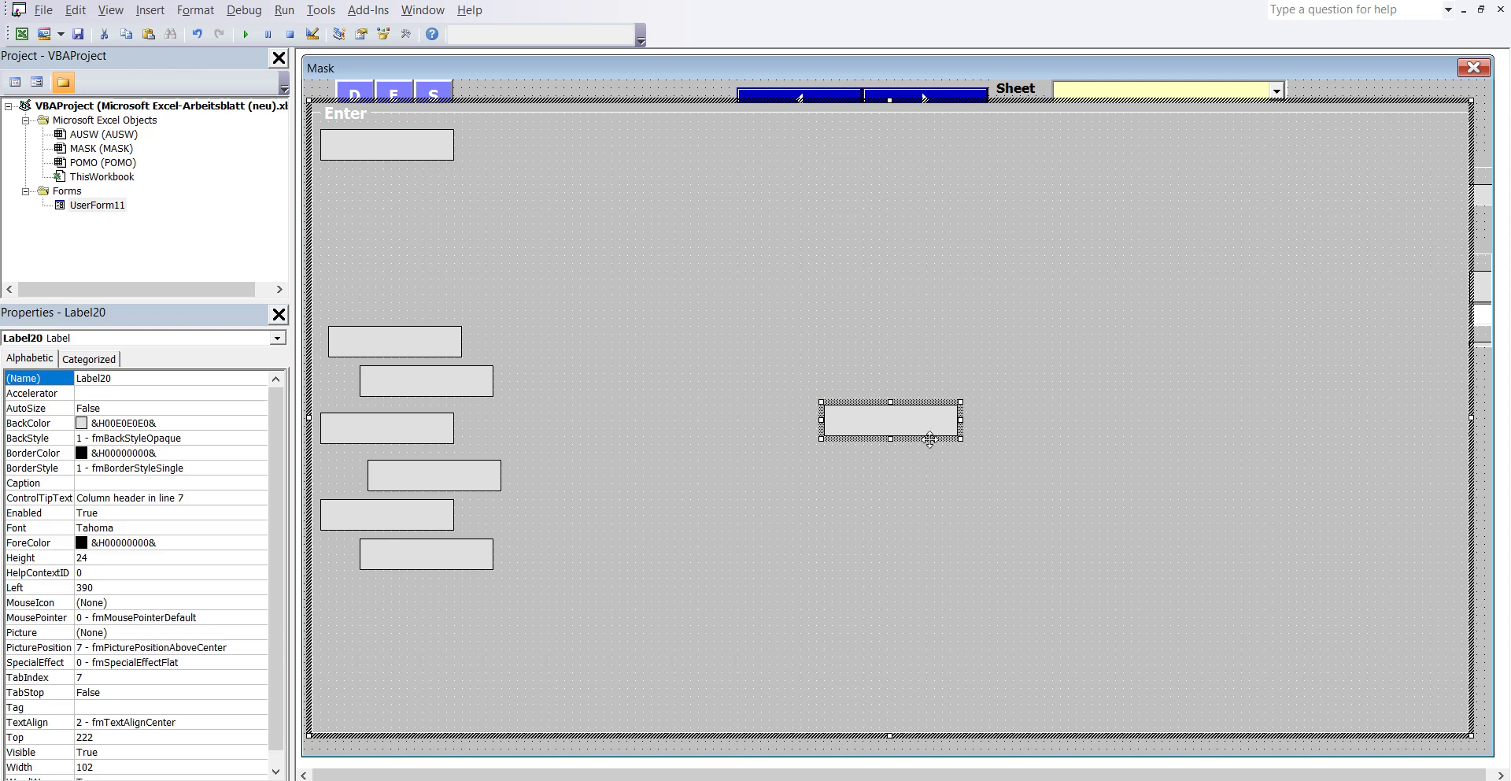
pyautogui.moveTo(534, 629); pyautogui.dragTo(433, 616)
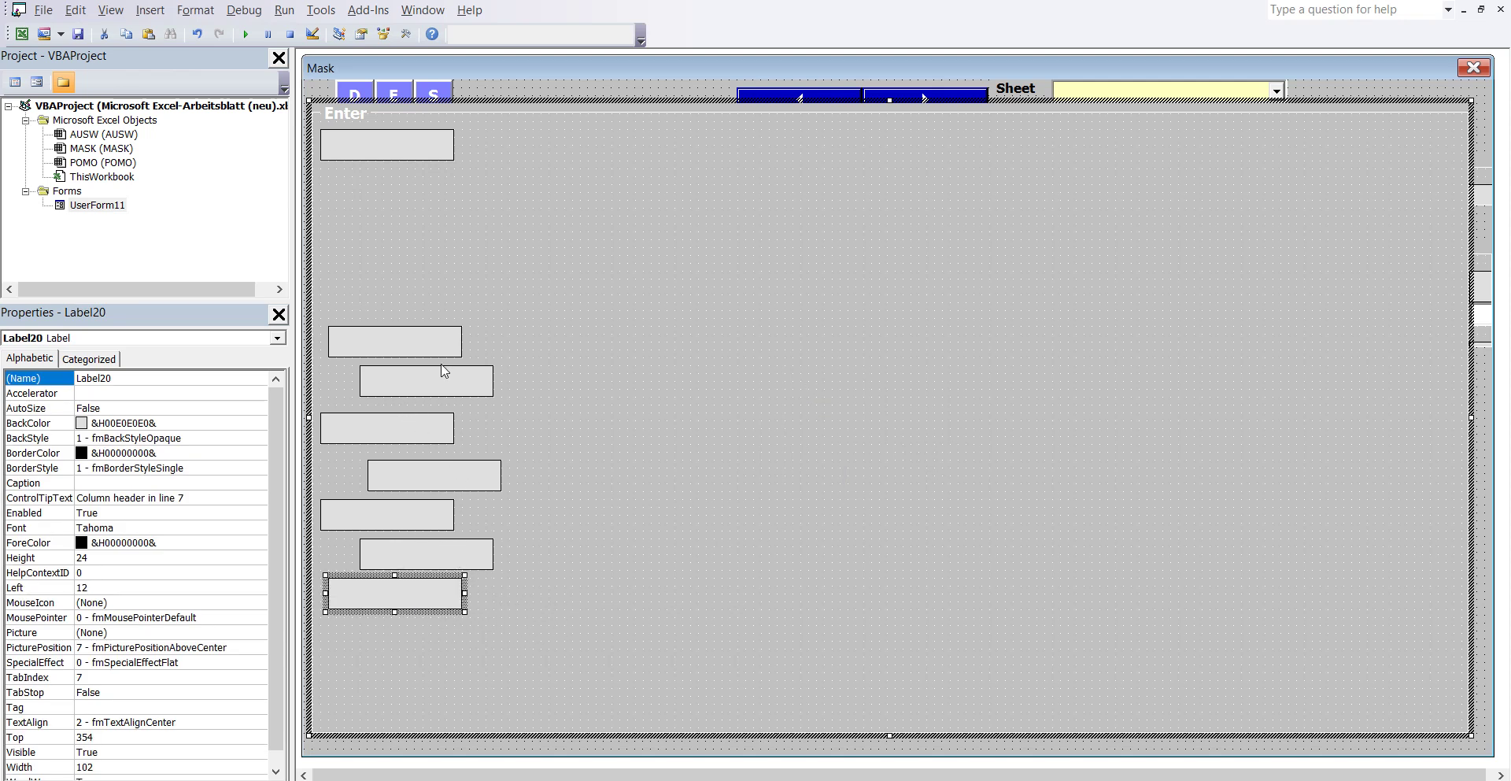
# Paste Label21 through Label23 and place them on the upper right of the frame.
pyautogui.rightClick(778, 337)
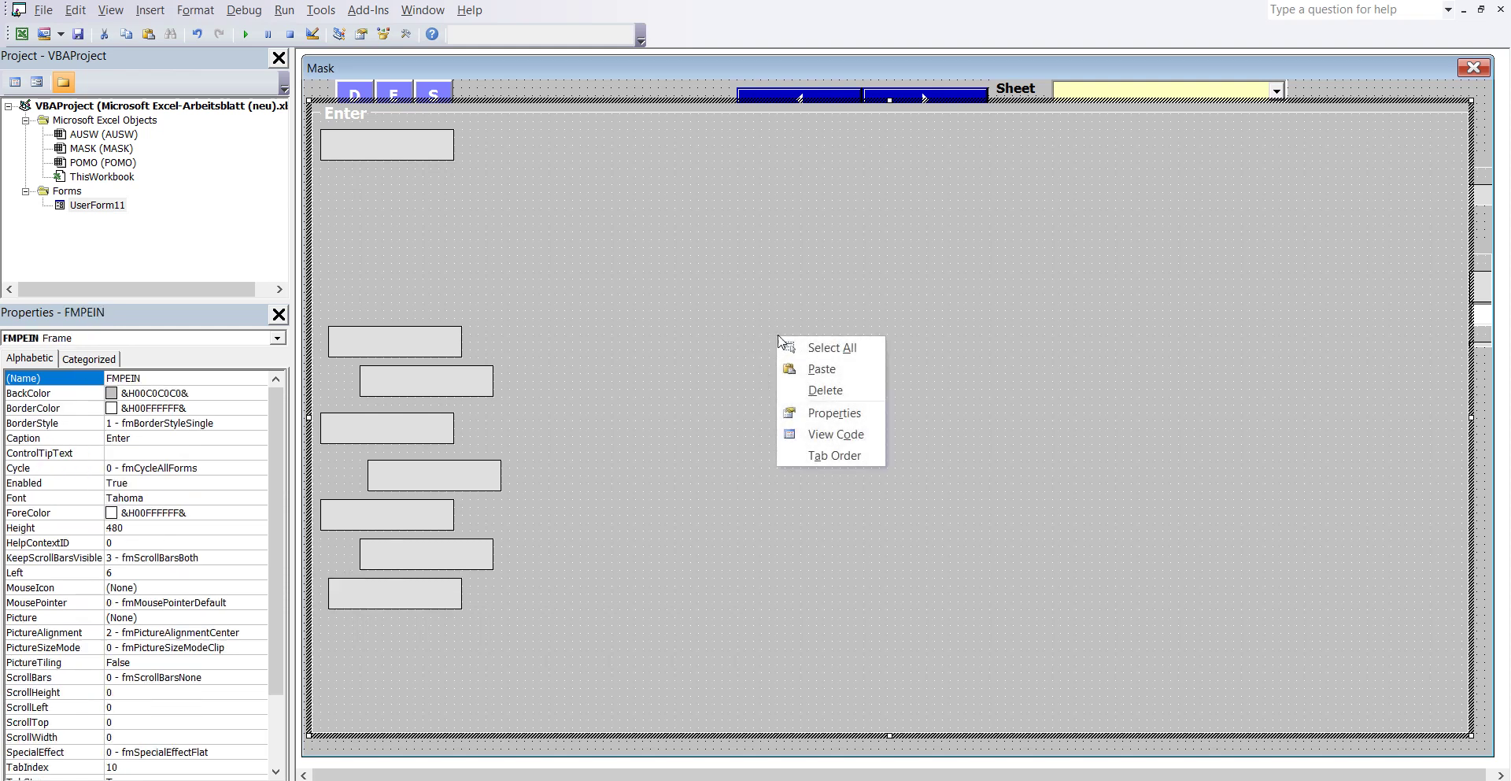
pyautogui.click(825, 368)
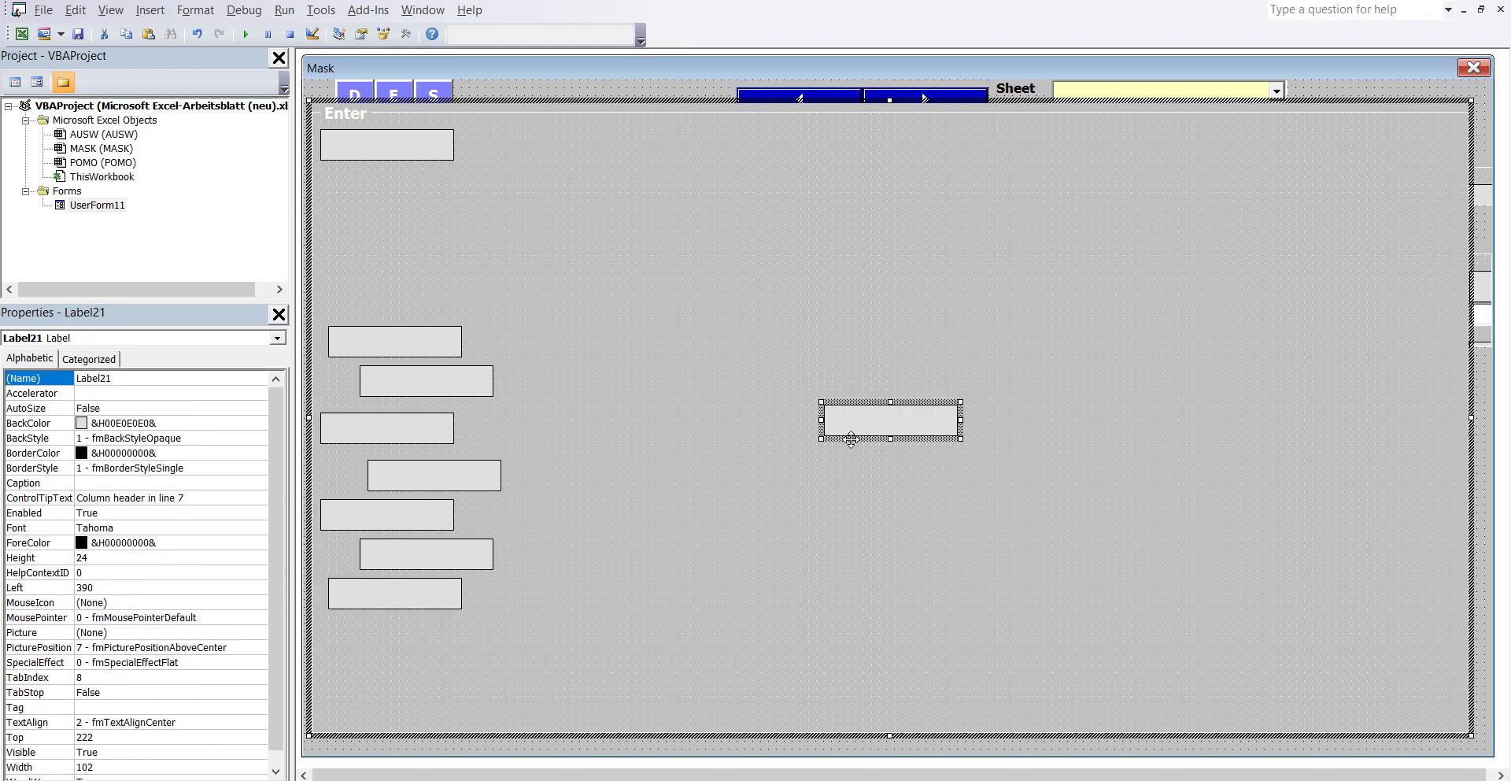
pyautogui.moveTo(850, 442); pyautogui.dragTo(1345, 358)
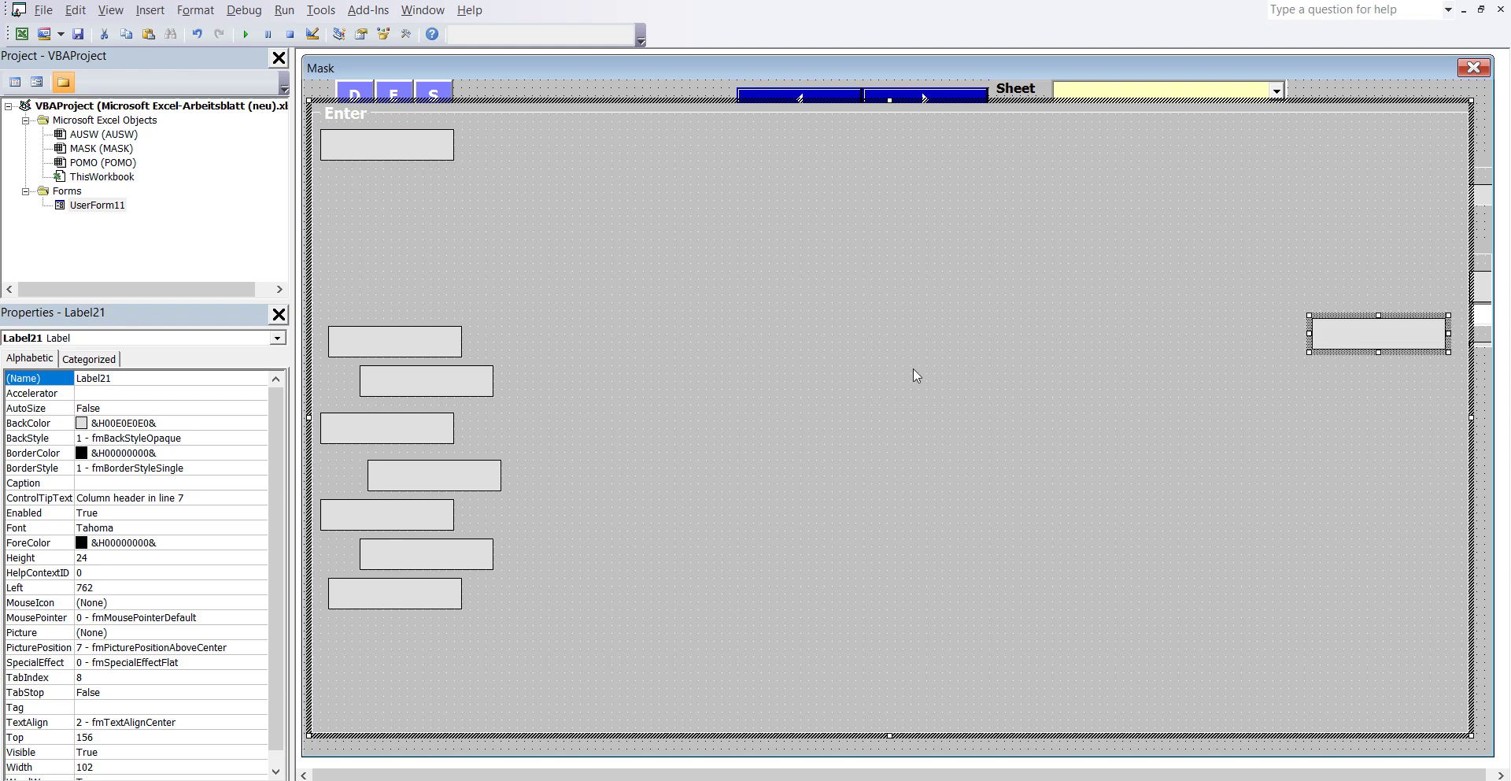
pyautogui.rightClick(863, 351)
pyautogui.click(913, 392)
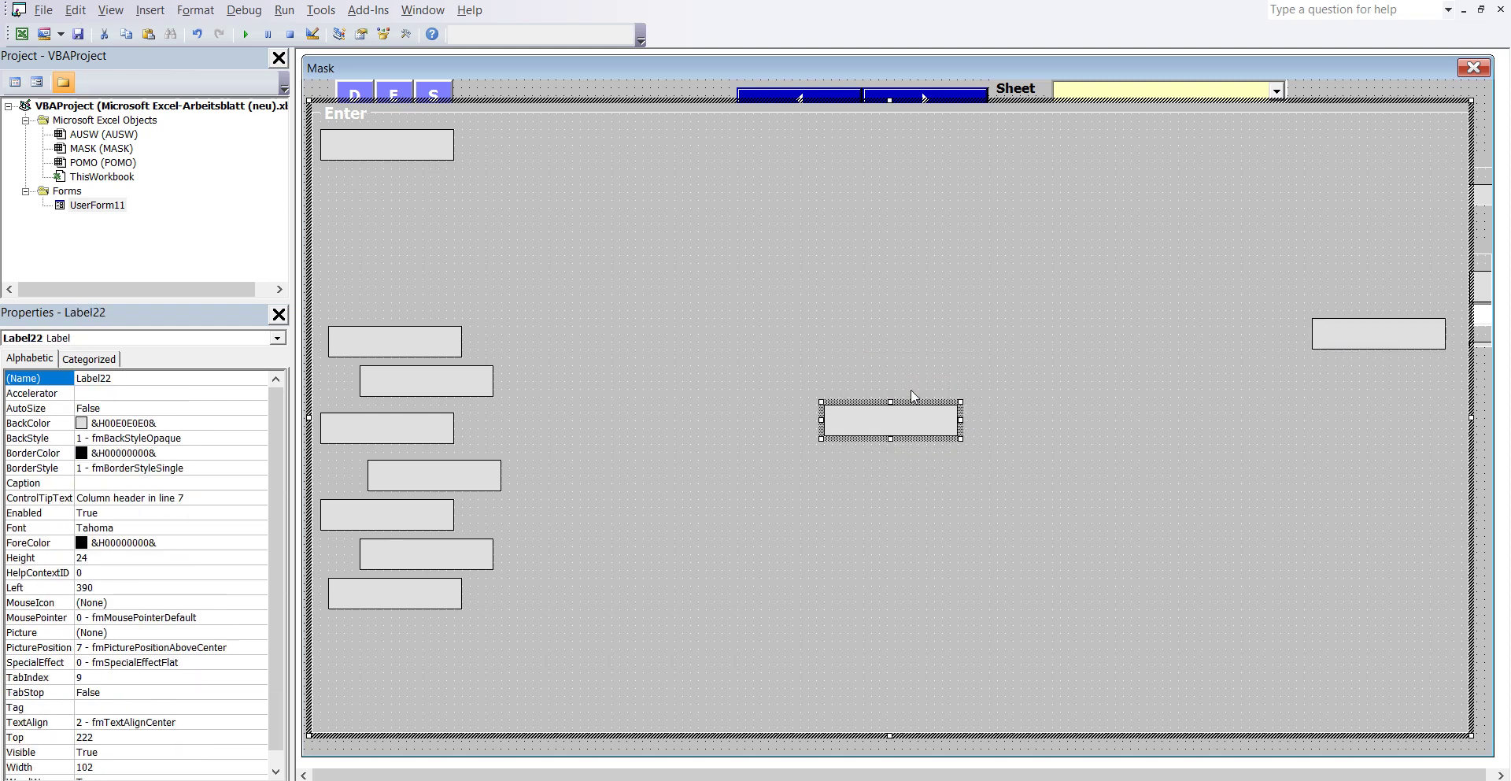
pyautogui.moveTo(853, 436)
pyautogui.mouseDown()
pyautogui.moveTo(1237, 425)
pyautogui.moveTo(1314, 403)
pyautogui.mouseUp()
pyautogui.click(840, 368)
pyautogui.rightClick(840, 368)
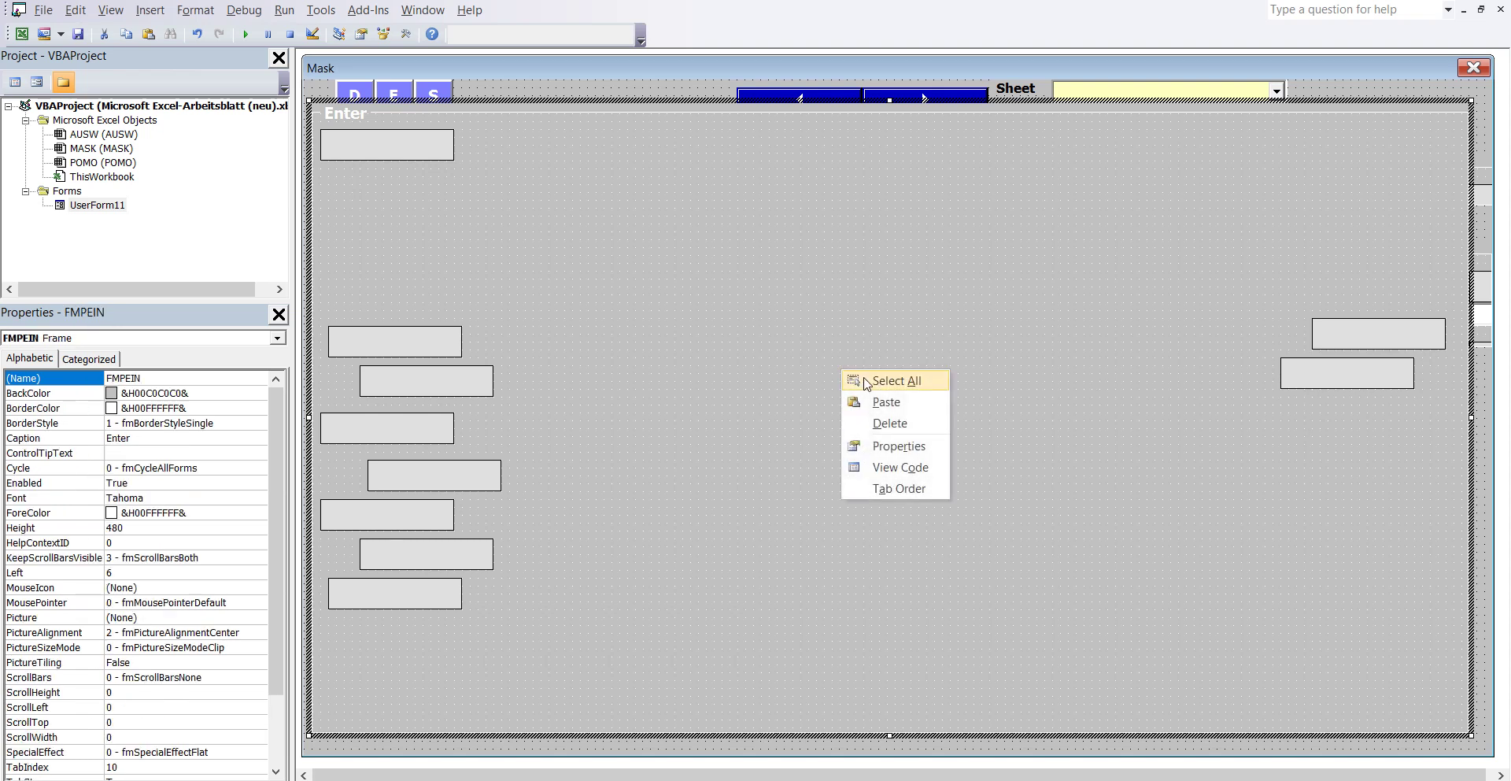
pyautogui.click(883, 403)
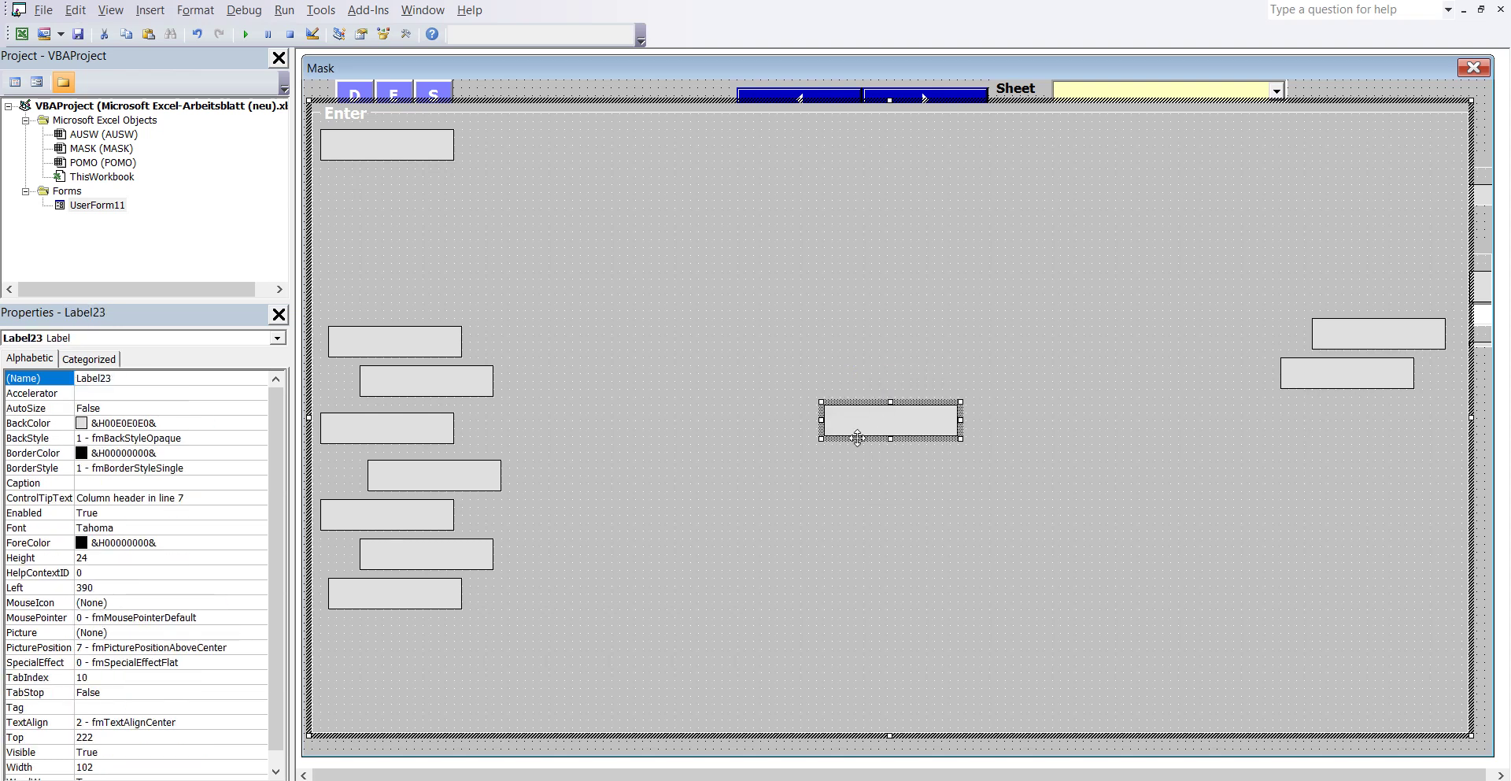
pyautogui.moveTo(1341, 429); pyautogui.dragTo(1350, 429)
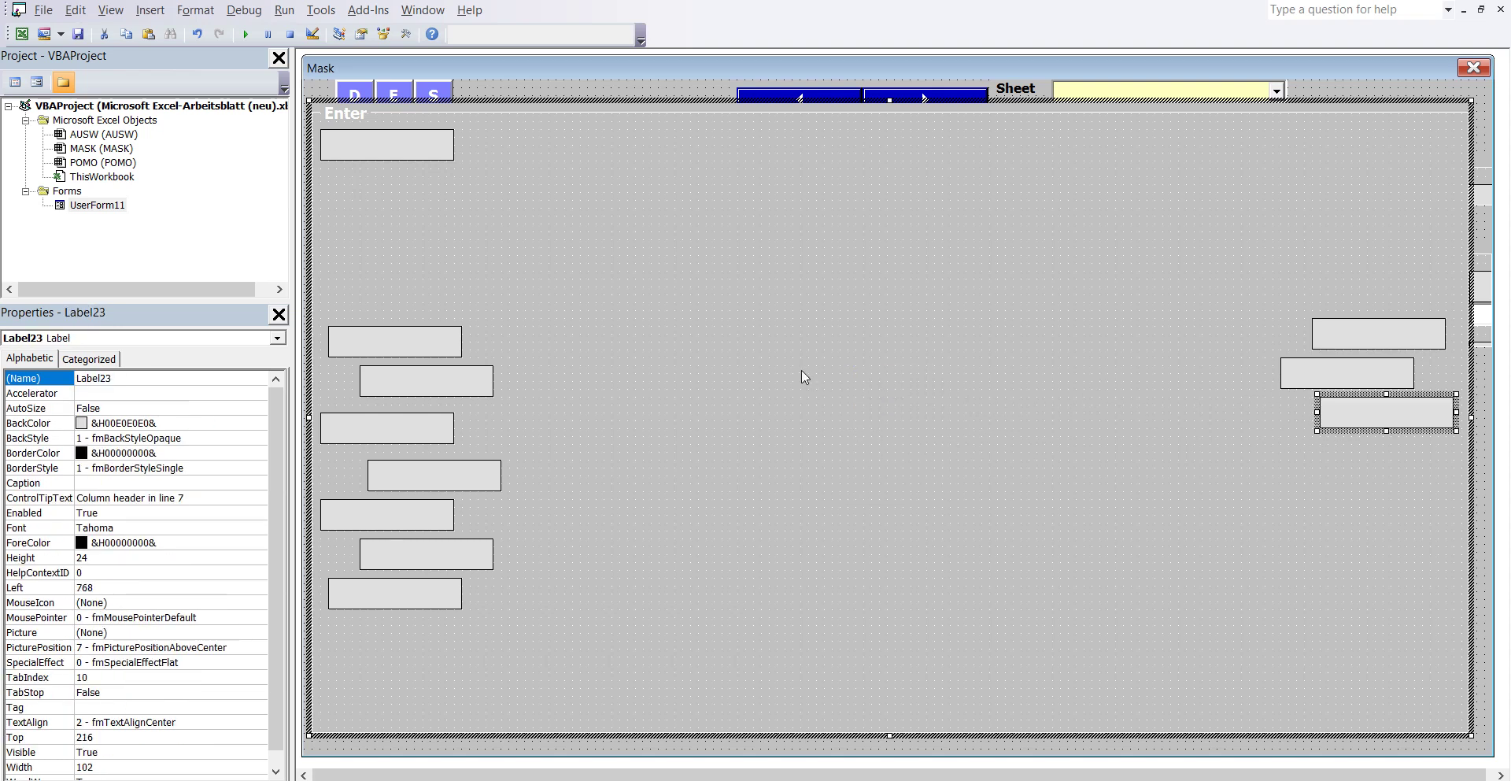
# Paste Label24 through Label26 on the lower right, Label26 ending at Left 714, Top 312.
pyautogui.rightClick(787, 358)
pyautogui.click(811, 390)
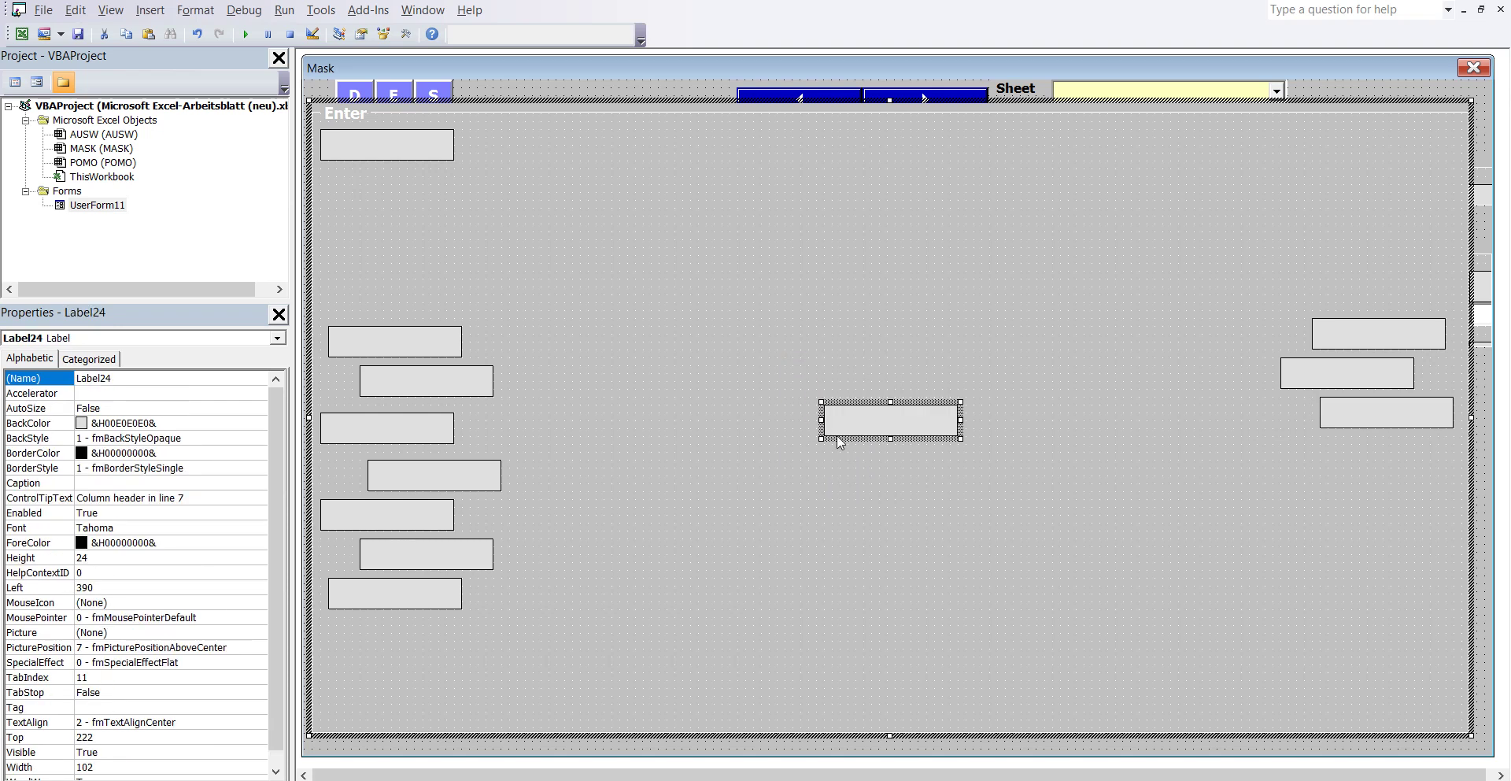
pyautogui.moveTo(841, 440)
pyautogui.mouseDown()
pyautogui.moveTo(1190, 496)
pyautogui.moveTo(1264, 468)
pyautogui.mouseUp()
pyautogui.rightClick(809, 371)
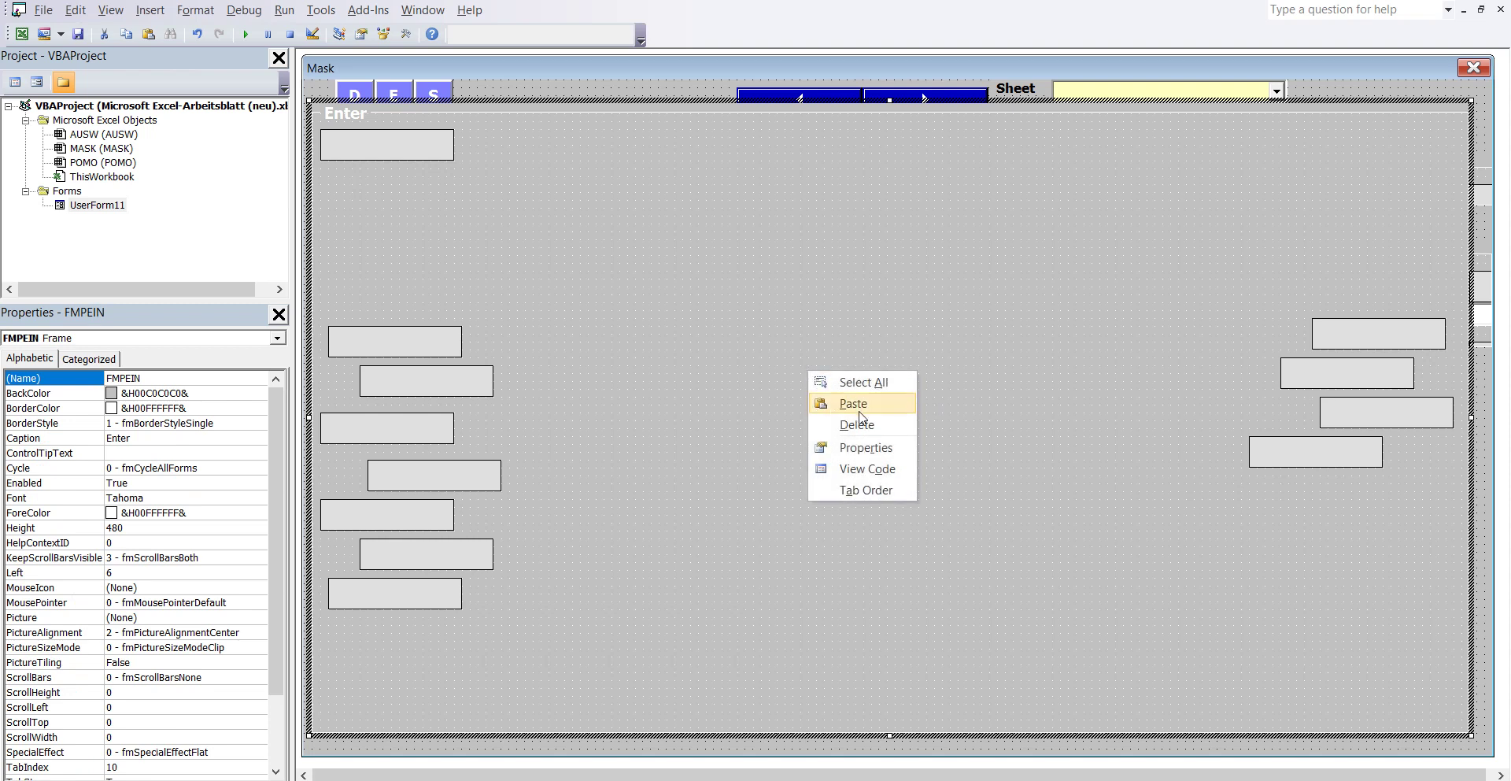
pyautogui.click(854, 403)
pyautogui.moveTo(851, 441)
pyautogui.mouseDown()
pyautogui.moveTo(1200, 508)
pyautogui.moveTo(1348, 515)
pyautogui.mouseUp()
pyautogui.rightClick(825, 356)
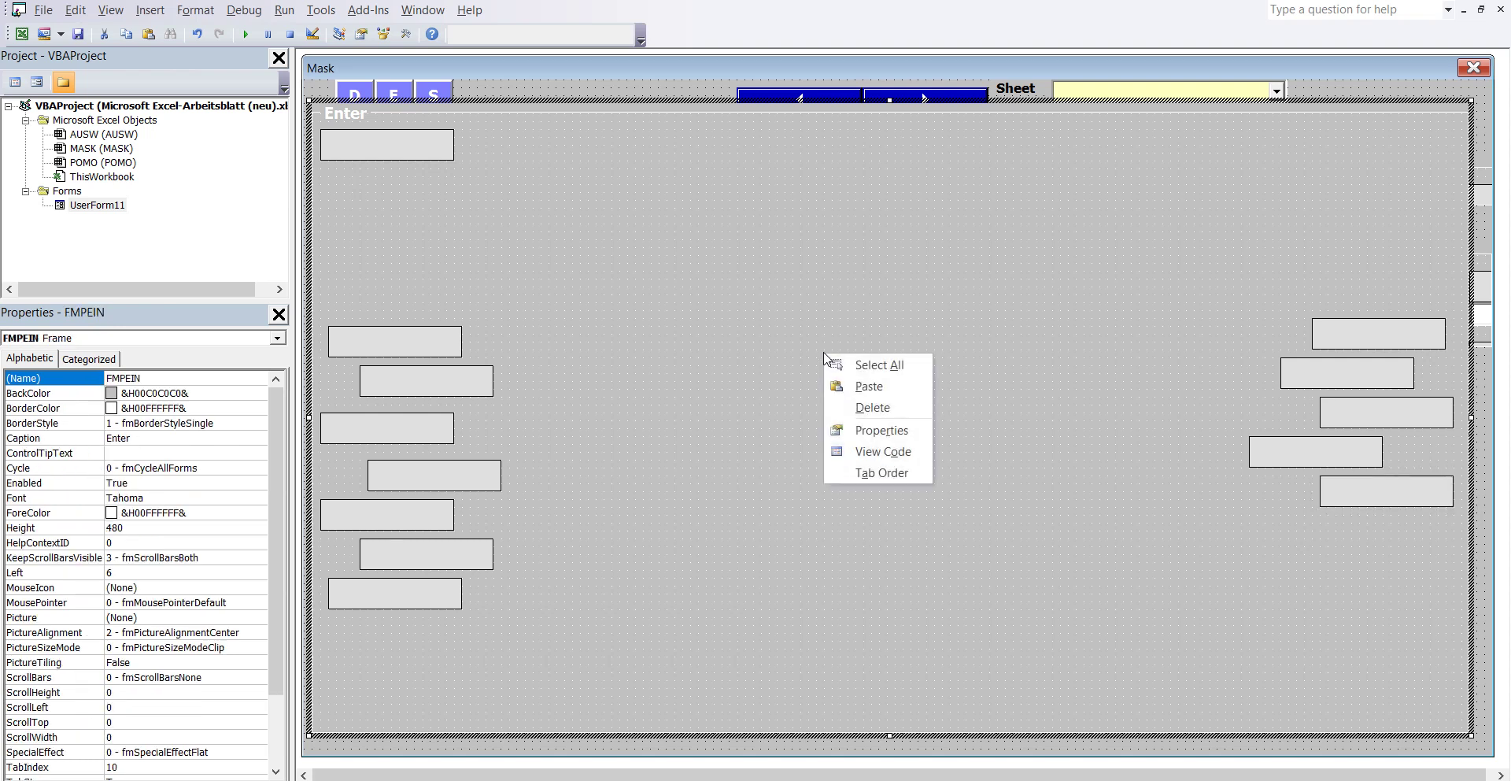
pyautogui.click(872, 386)
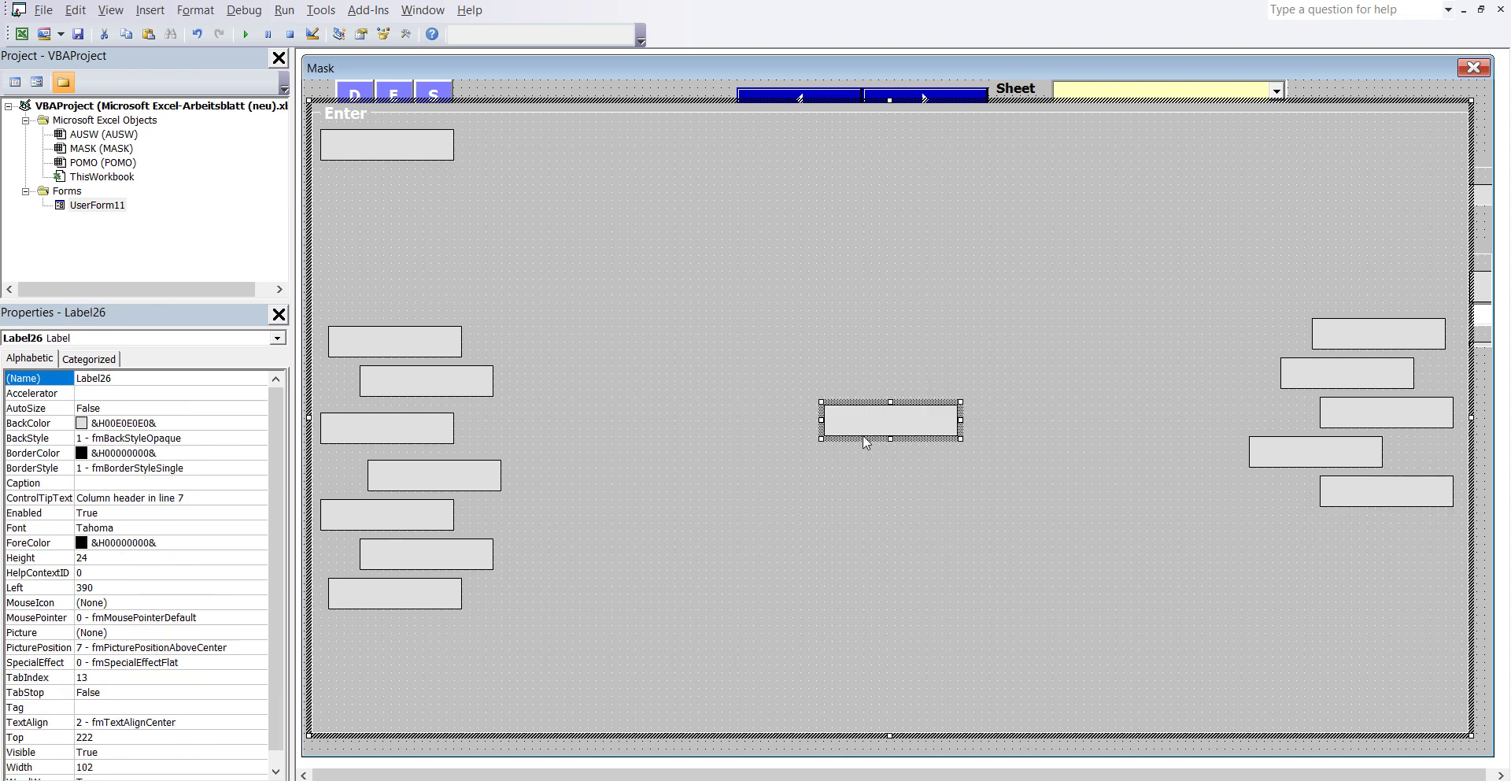
pyautogui.moveTo(861, 435)
pyautogui.mouseDown()
pyautogui.moveTo(968, 481)
pyautogui.moveTo(1292, 560)
pyautogui.mouseUp()
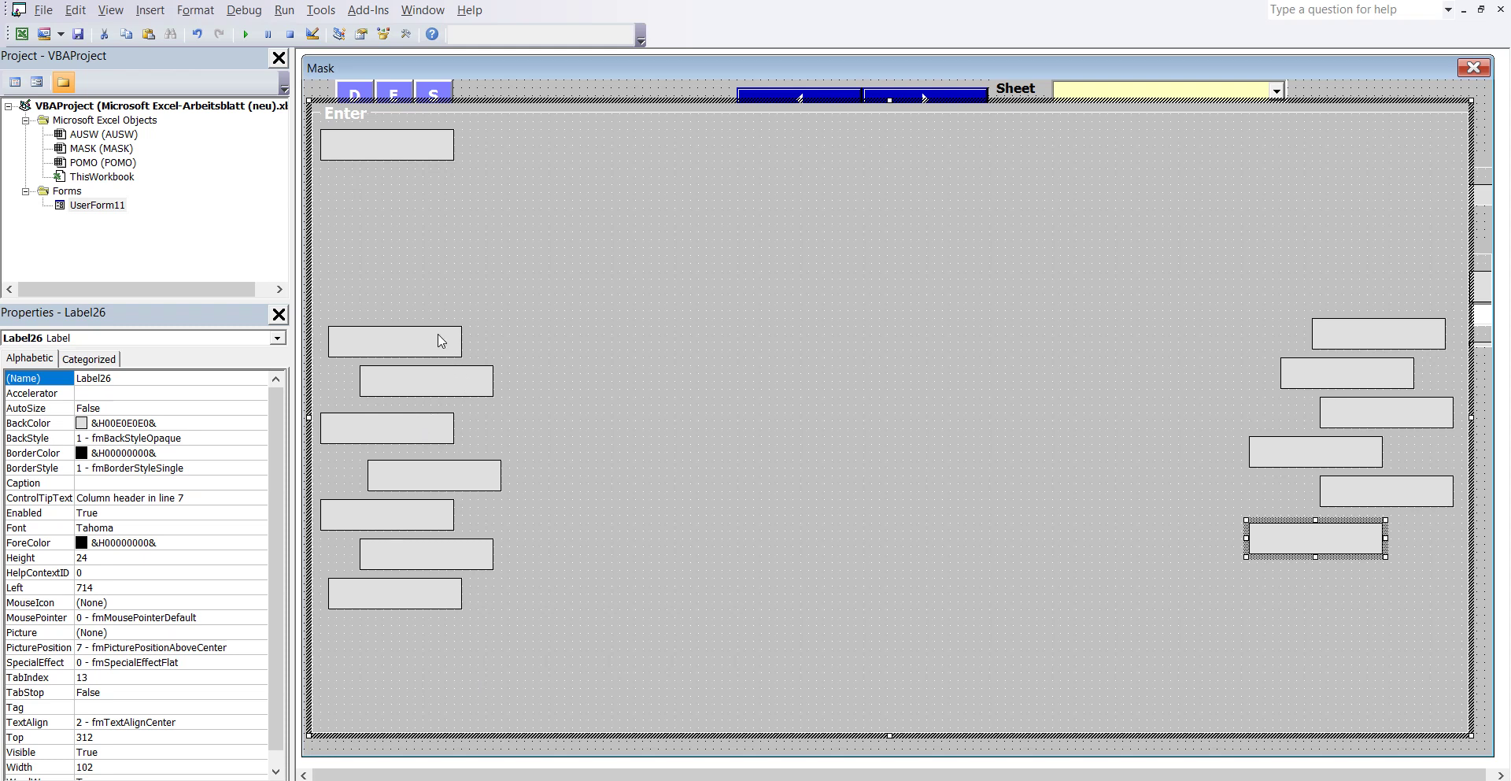
pyautogui.click(647, 377)
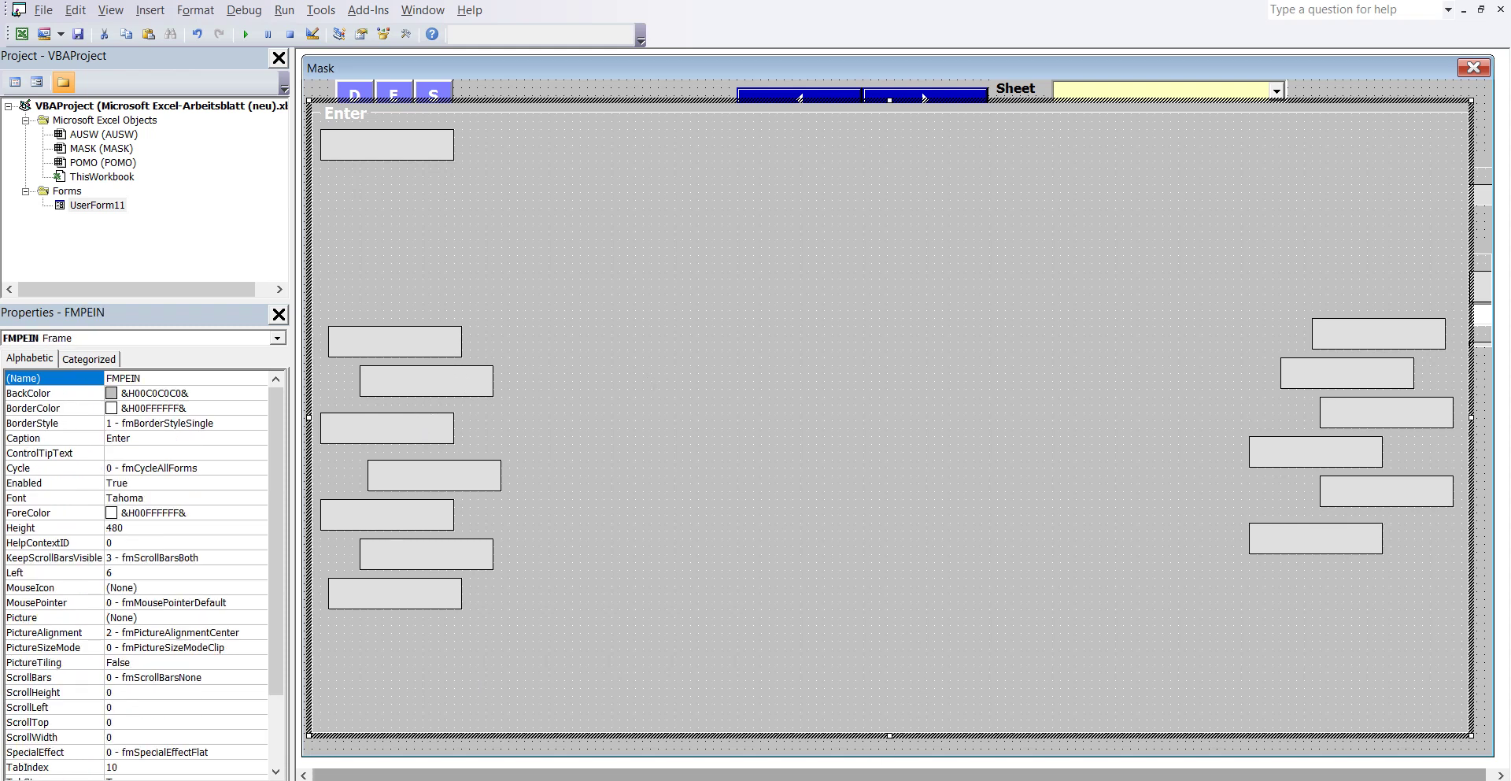
# Highlight the instruction line saying Label14 becomes SPALTB at Left 108, Top 12.
pyautogui.click(712, 688)
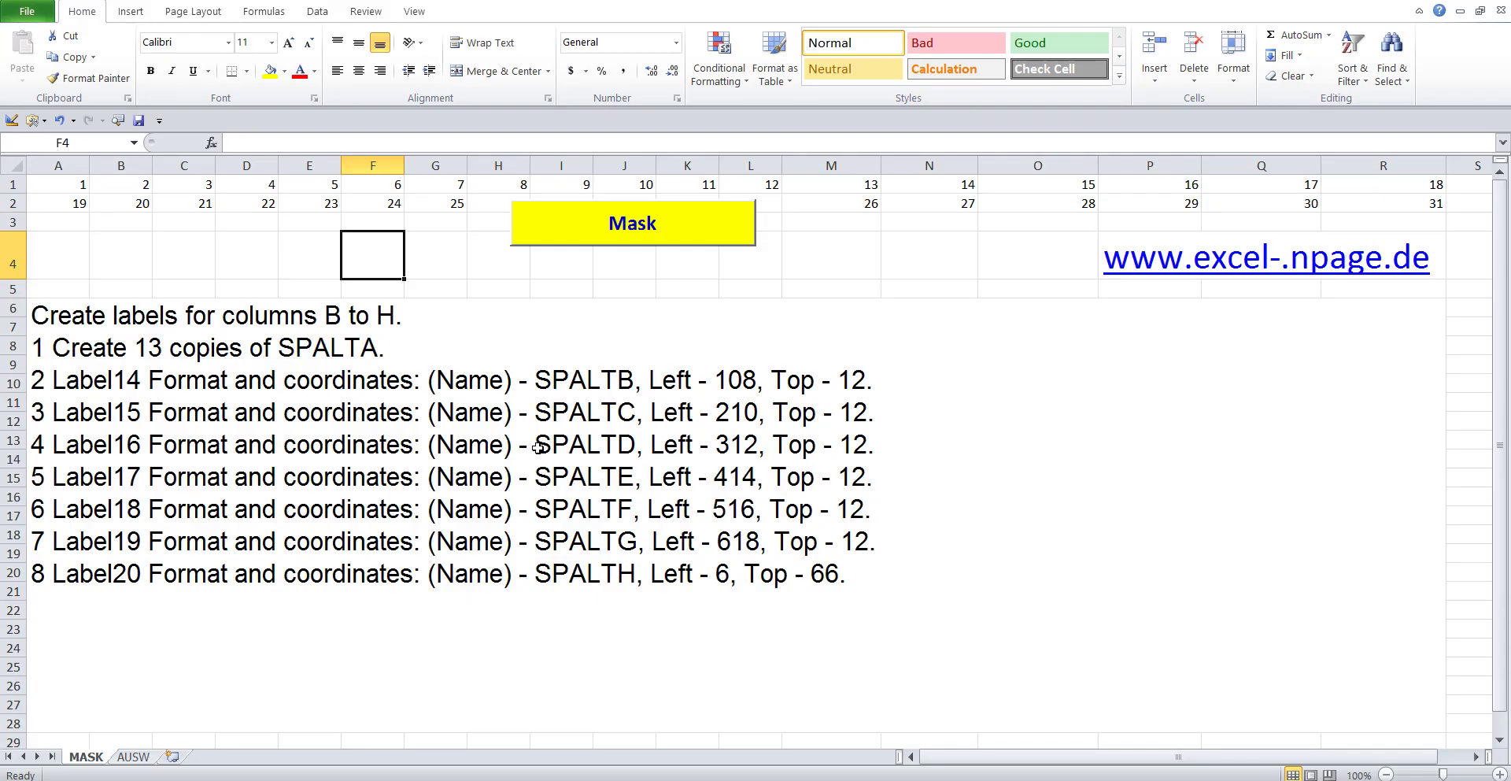
pyautogui.click(538, 447)
pyautogui.doubleClick(539, 448)
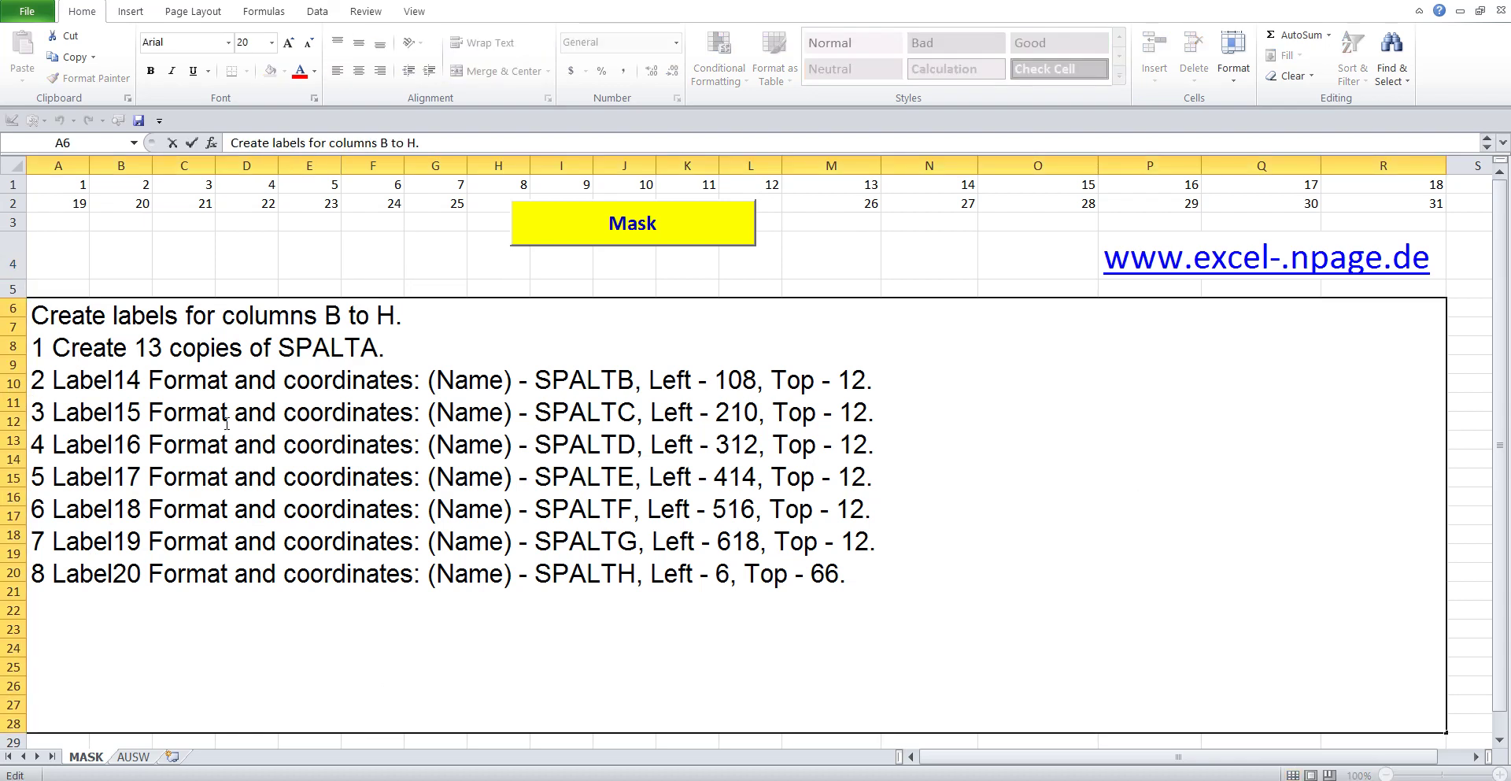
pyautogui.moveTo(48, 380); pyautogui.dragTo(951, 372)
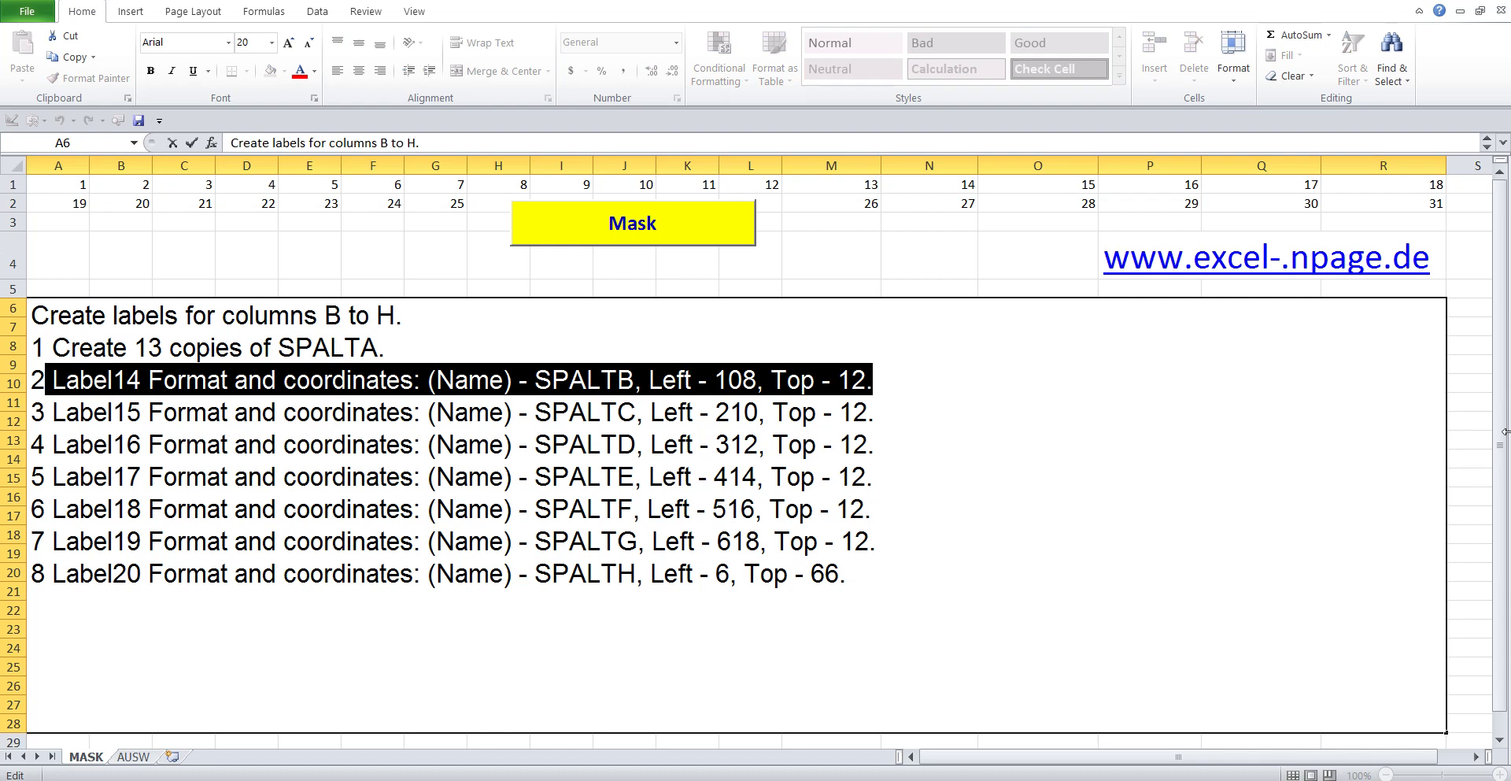
pyautogui.click(458, 252)
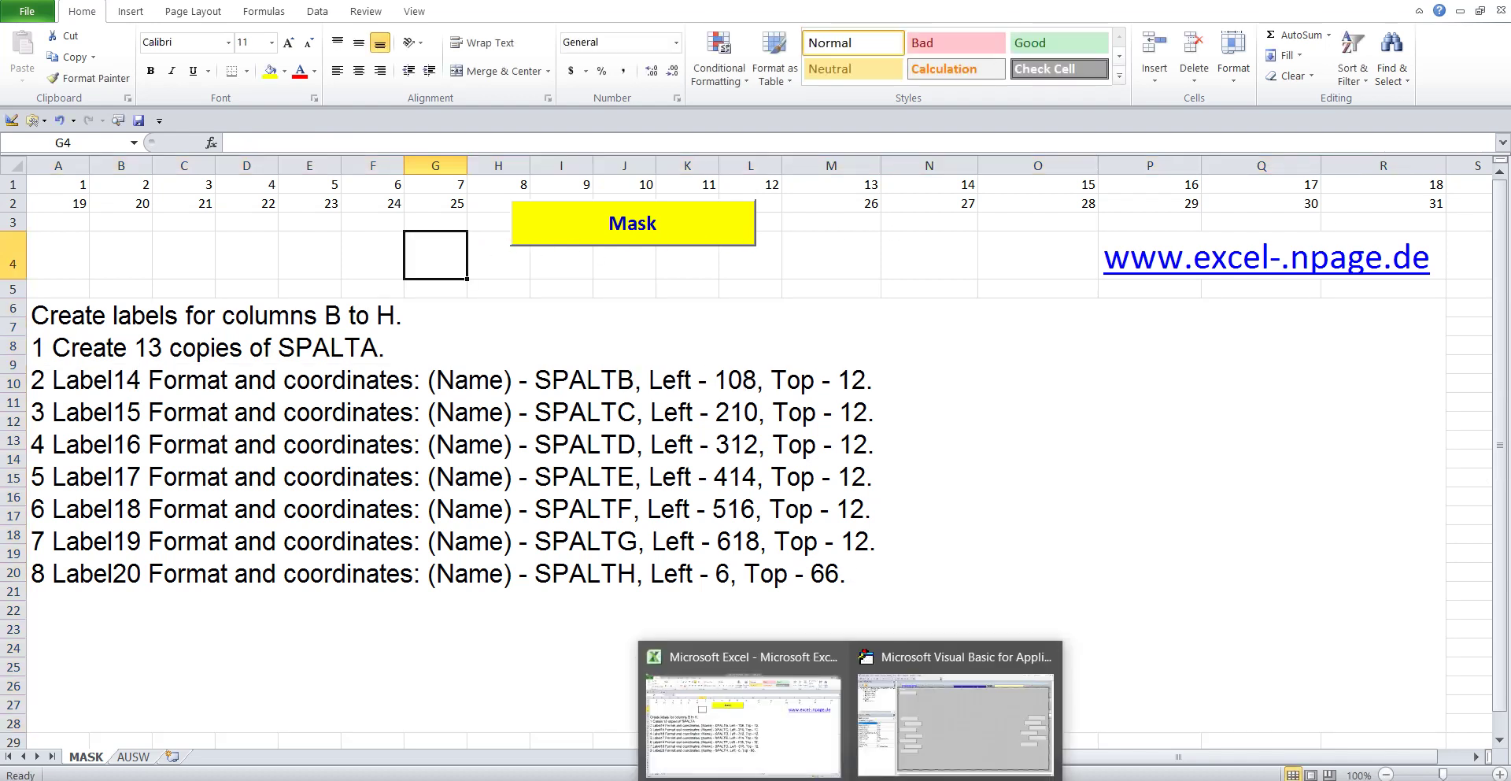
# Rename Label14 to SPALTB by pasting SPALTA's name and changing the last letter to B.
pyautogui.click(903, 708)
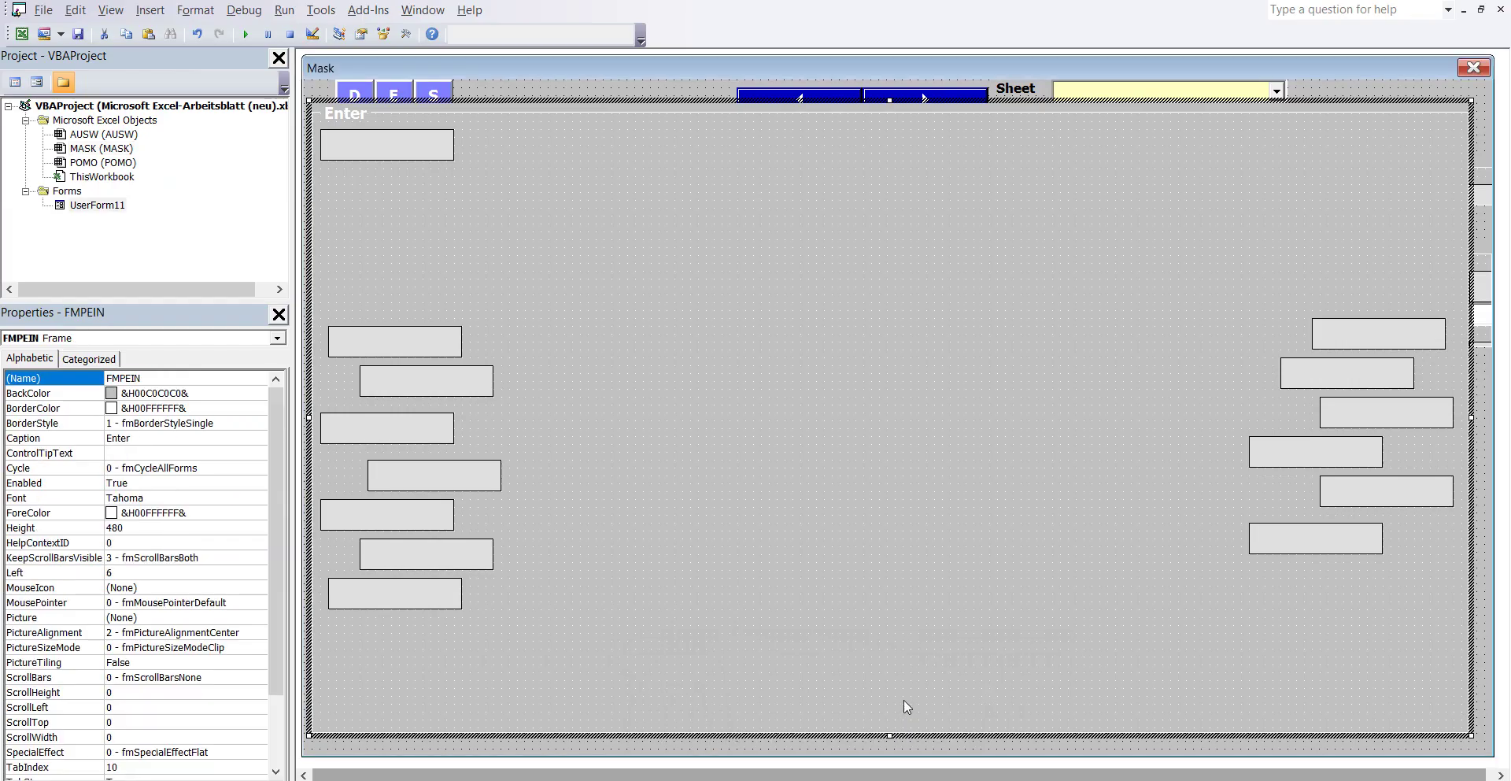
pyautogui.click(410, 152)
pyautogui.click(110, 378)
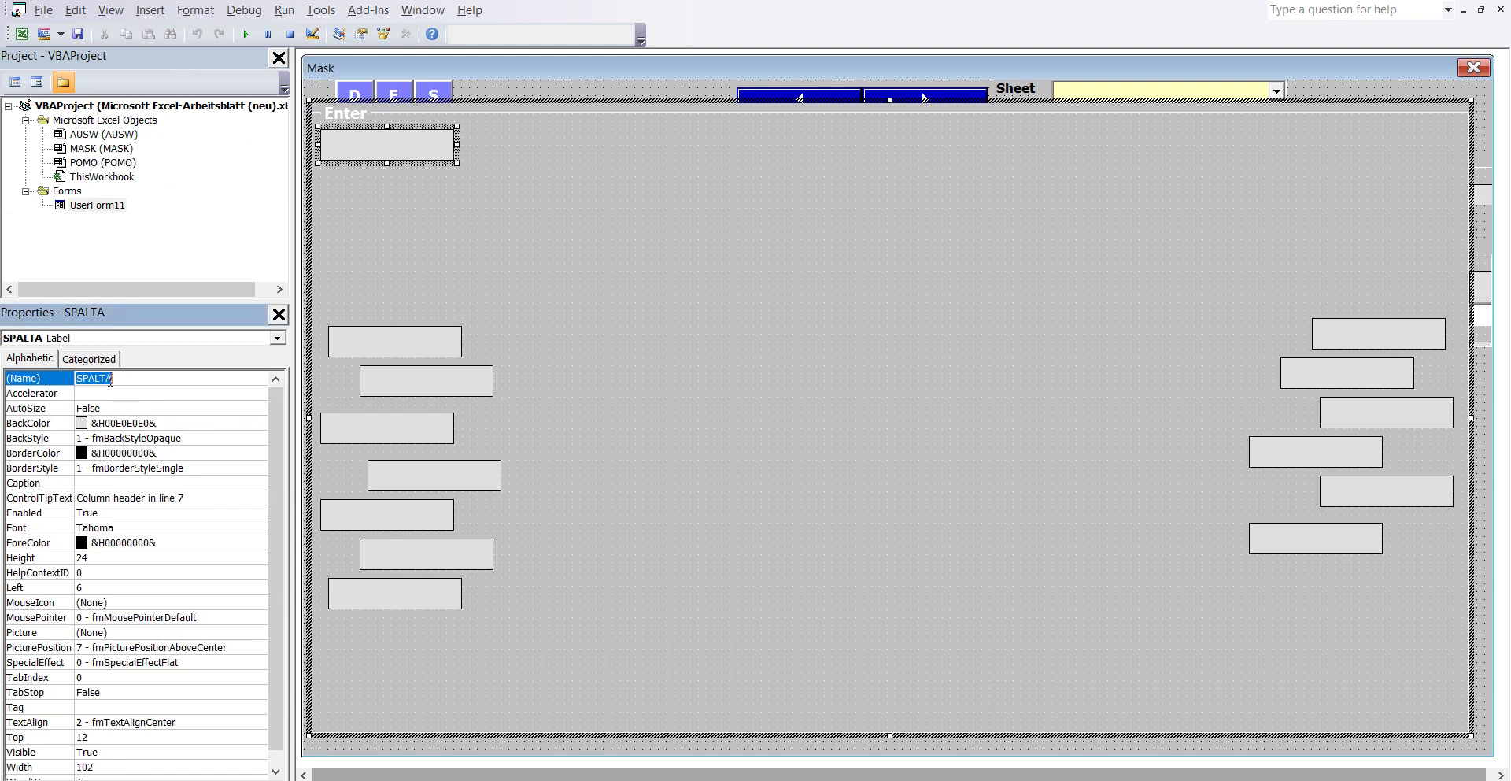
pyautogui.rightClick(110, 379)
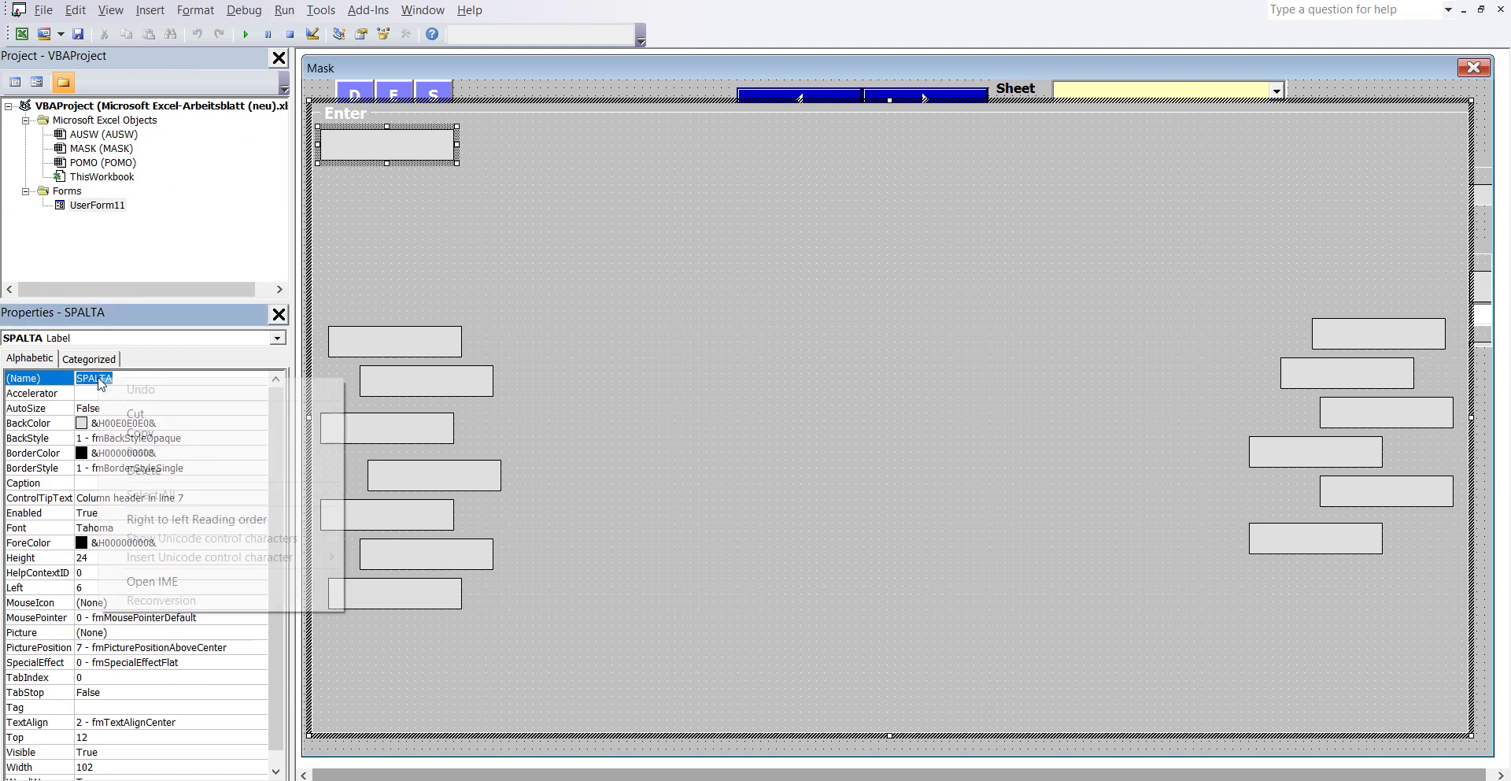
pyautogui.click(142, 433)
pyautogui.click(360, 343)
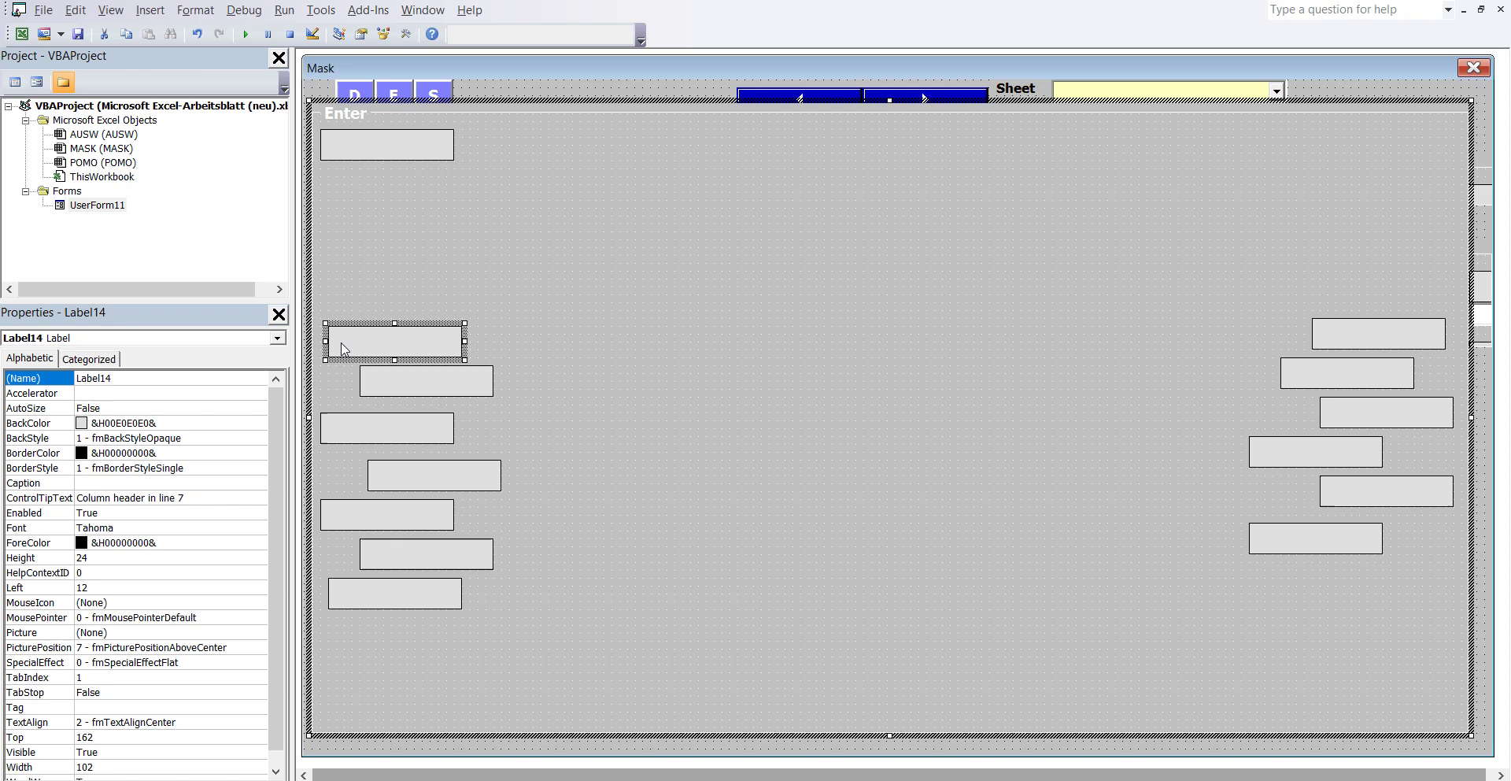
pyautogui.click(130, 383)
pyautogui.rightClick(107, 380)
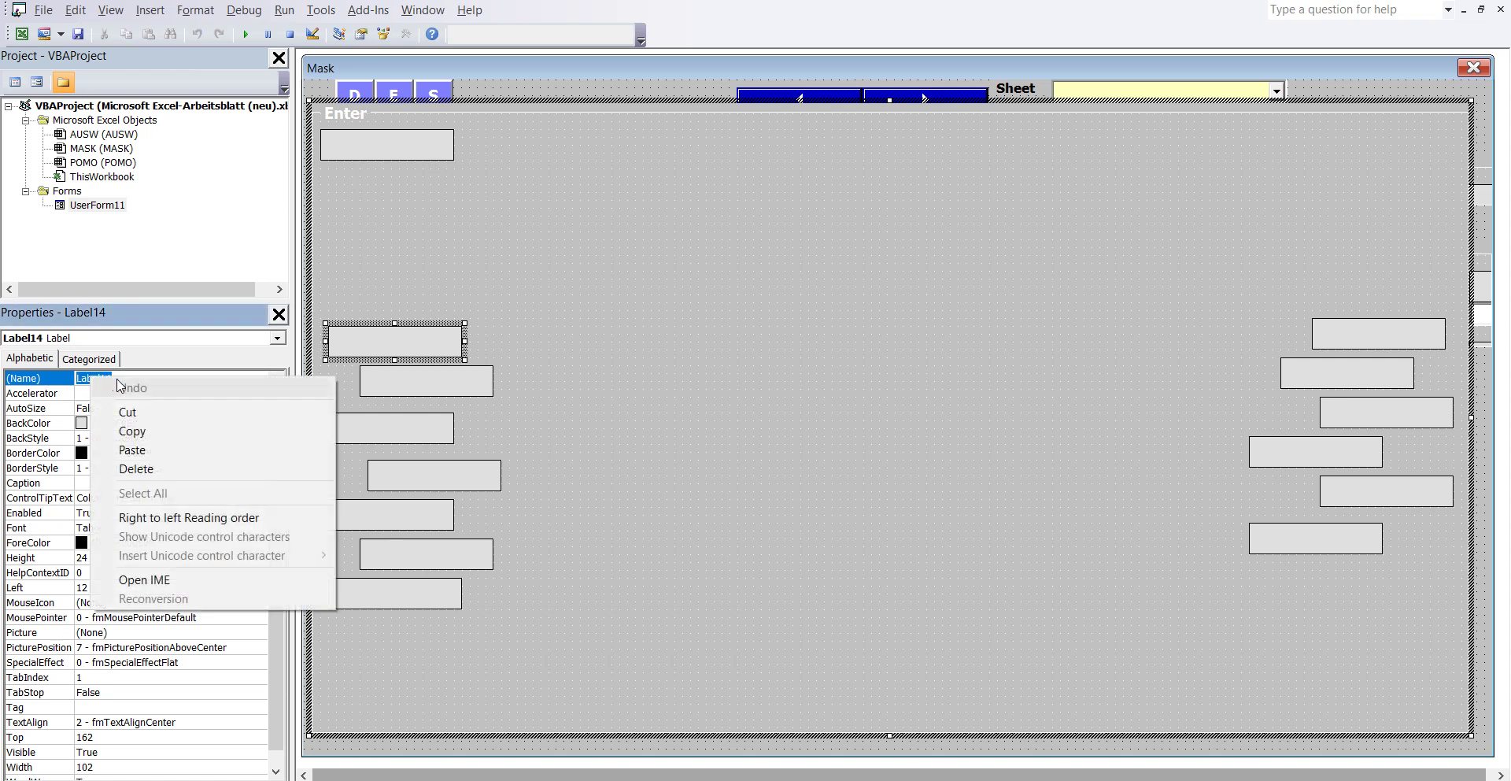
pyautogui.click(144, 453)
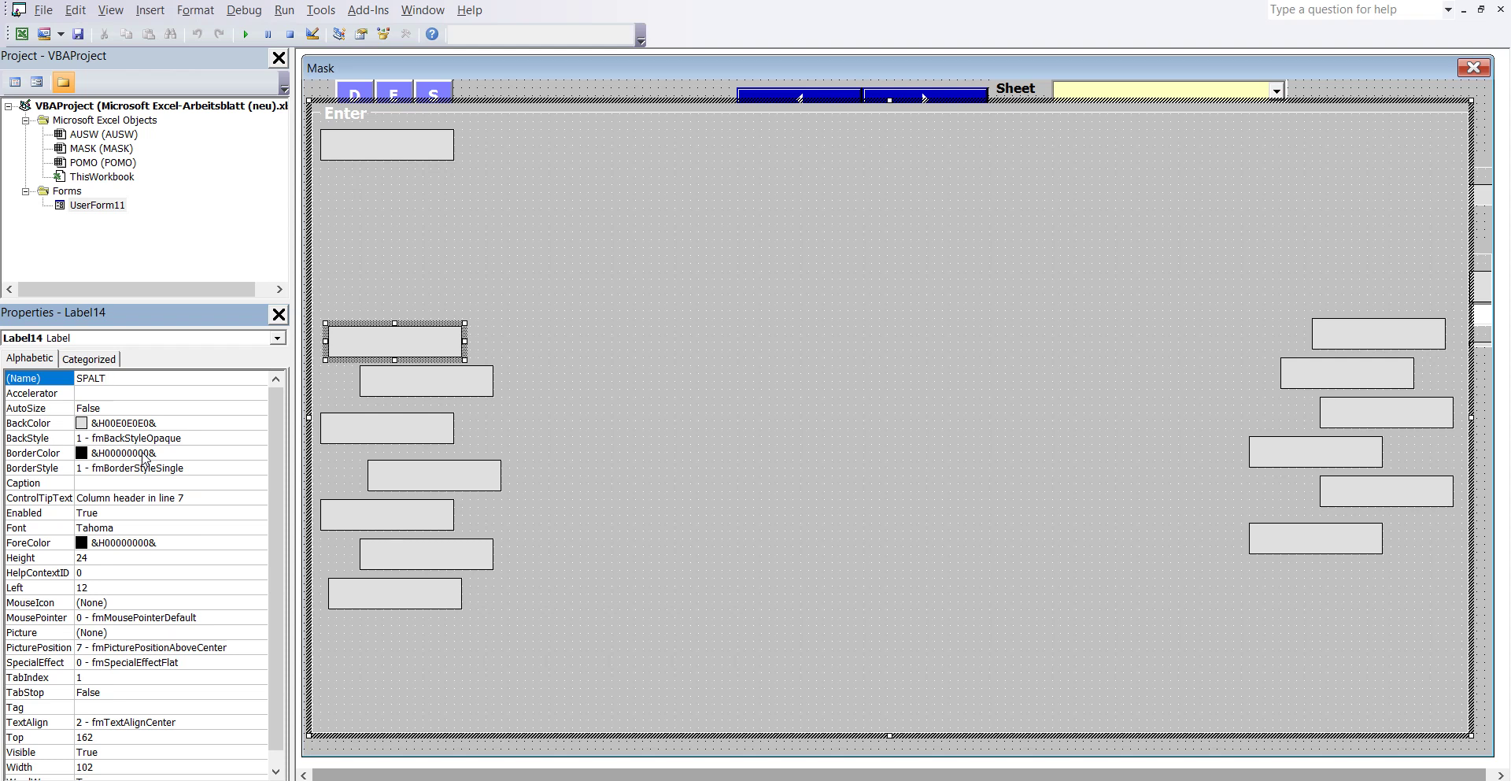
pyautogui.write('B')
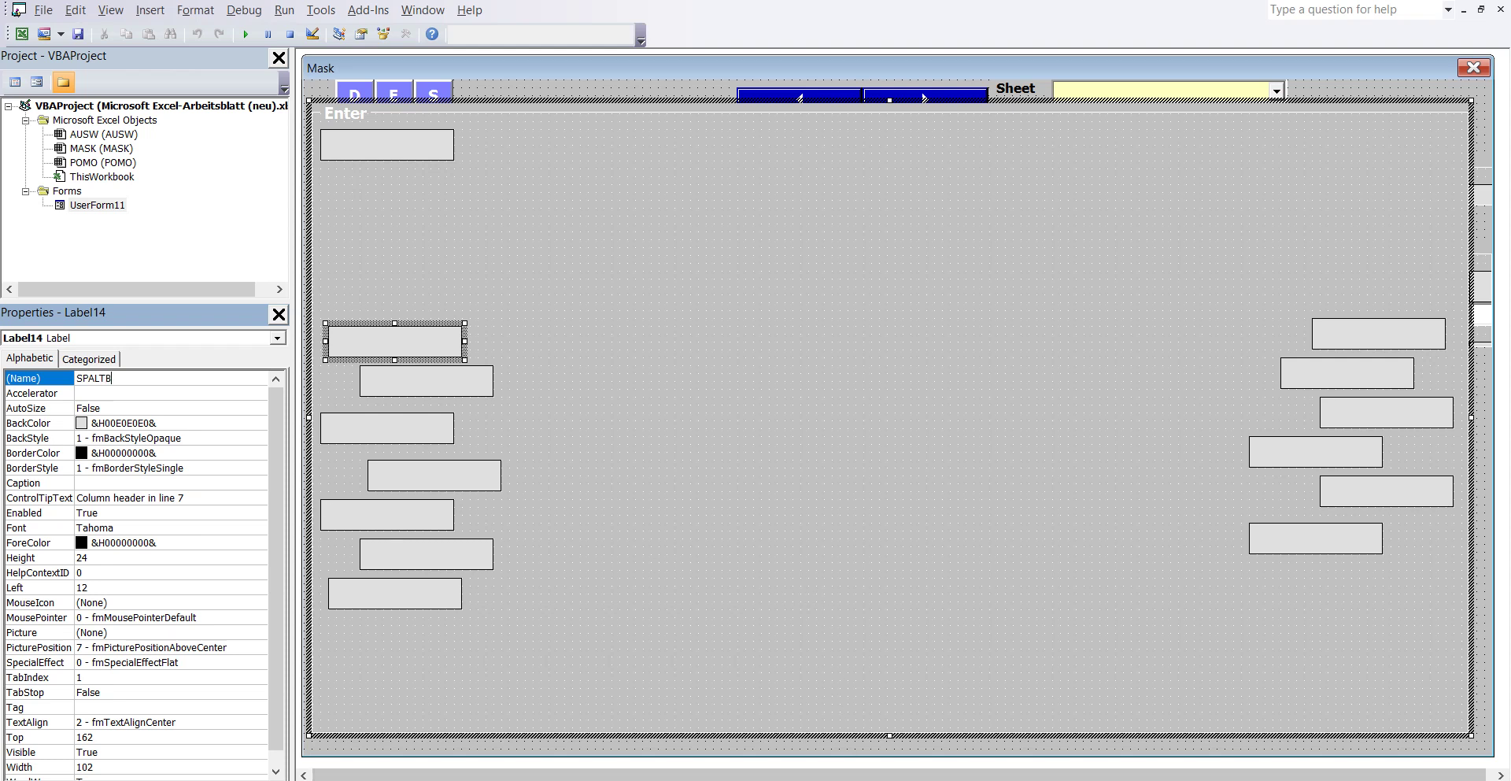
# Position SPALTB at Left 108, Top 12 in the form's top row.
pyautogui.click(785, 758)
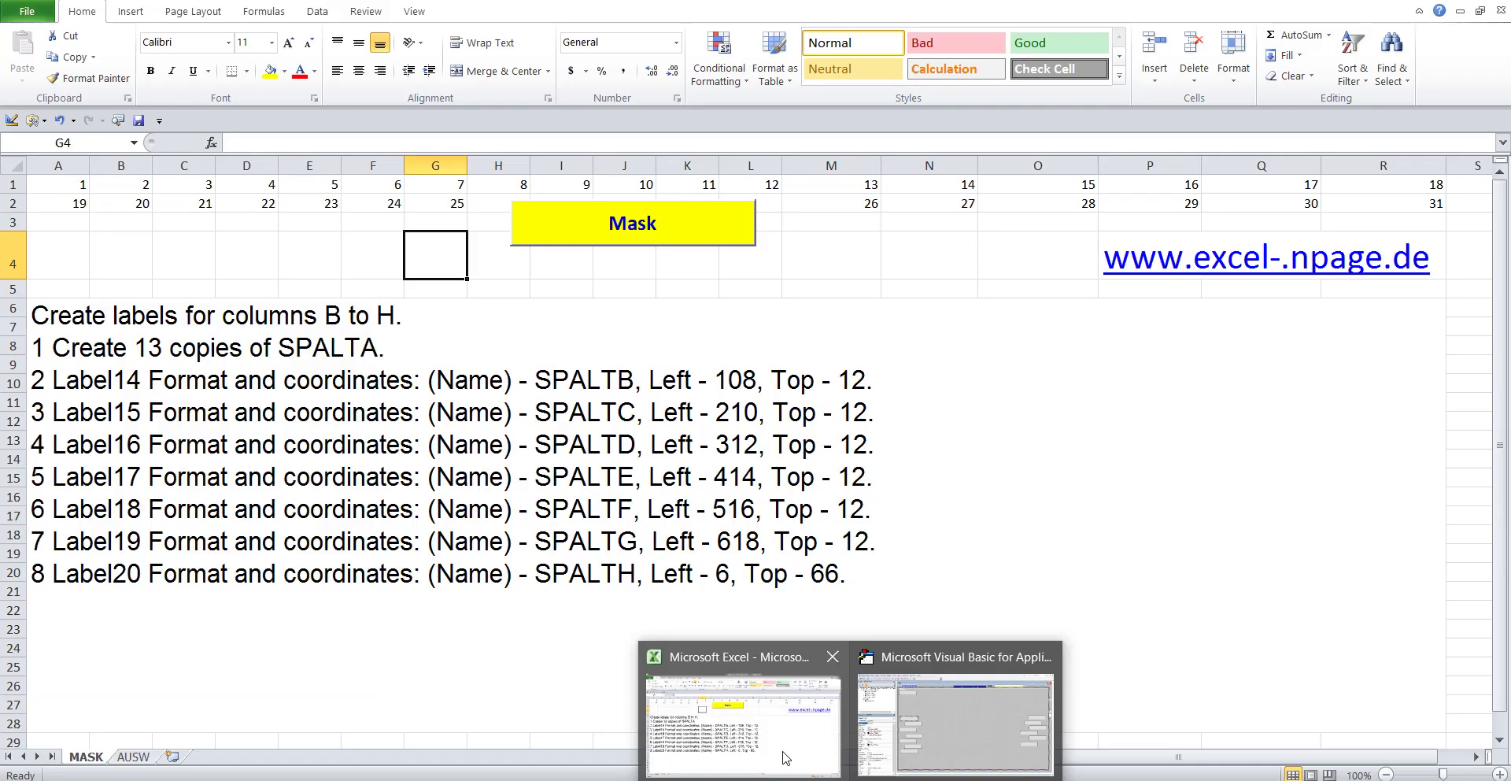
pyautogui.click(956, 724)
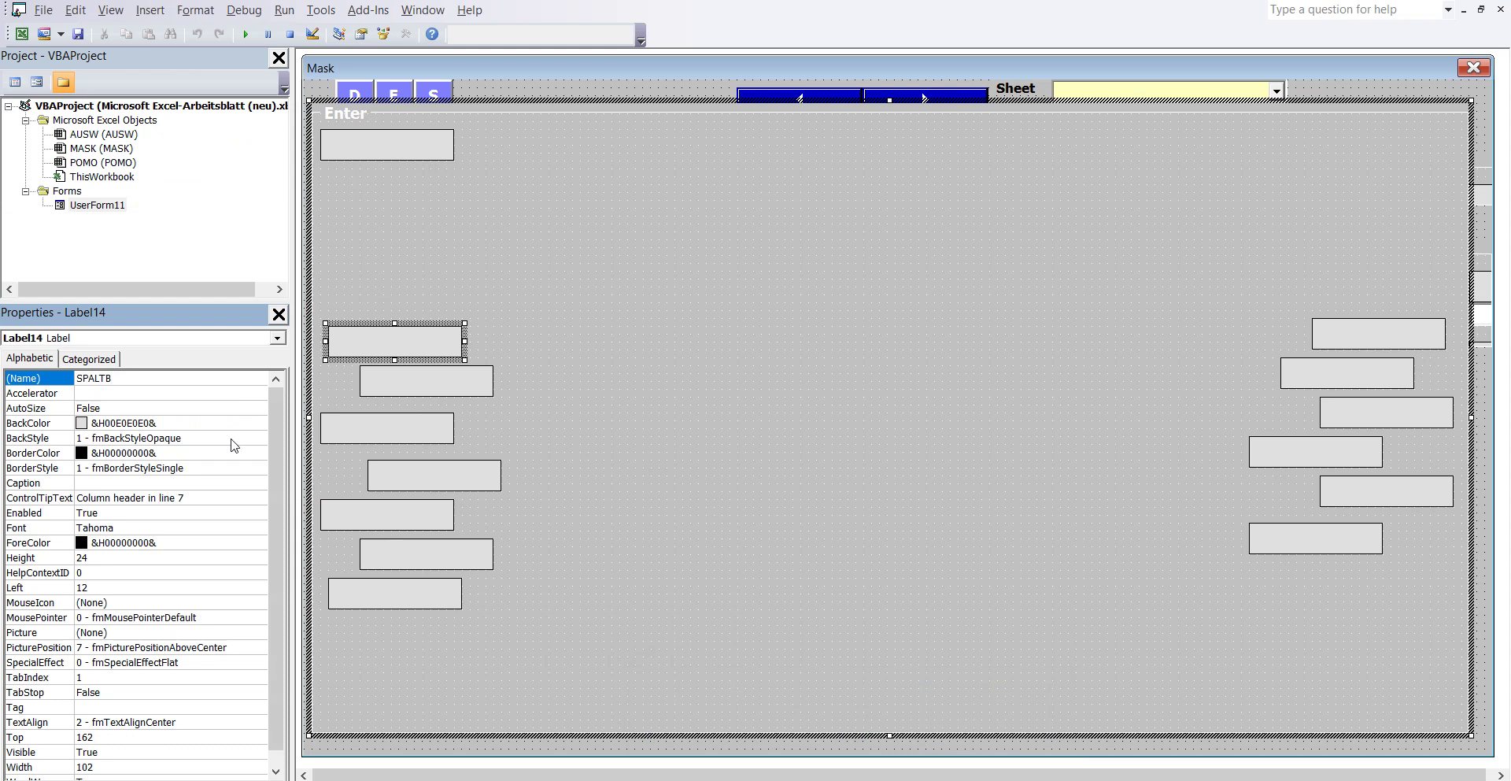
pyautogui.click(97, 586)
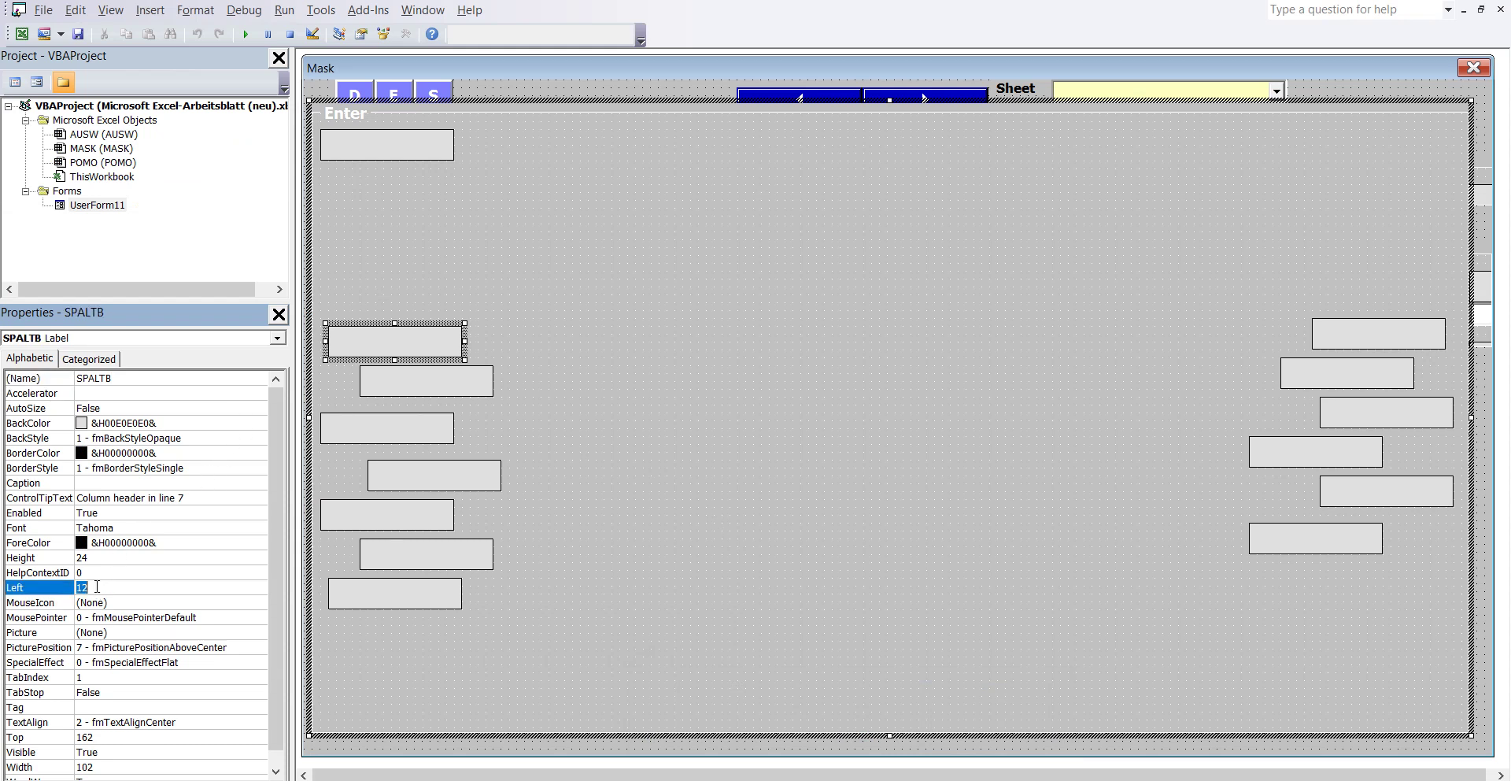
pyautogui.write('1')
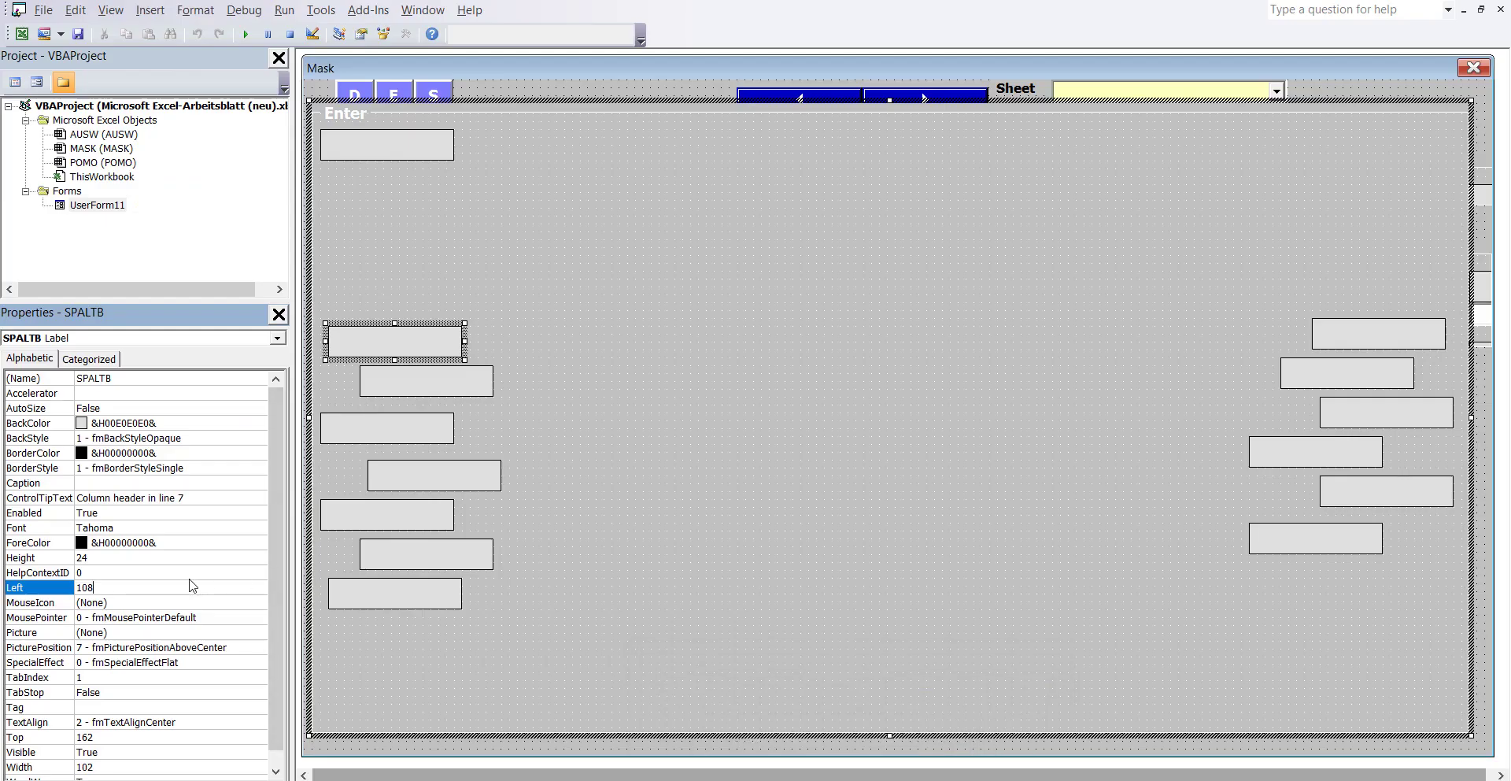
pyautogui.press('Return')
pyautogui.click(108, 736)
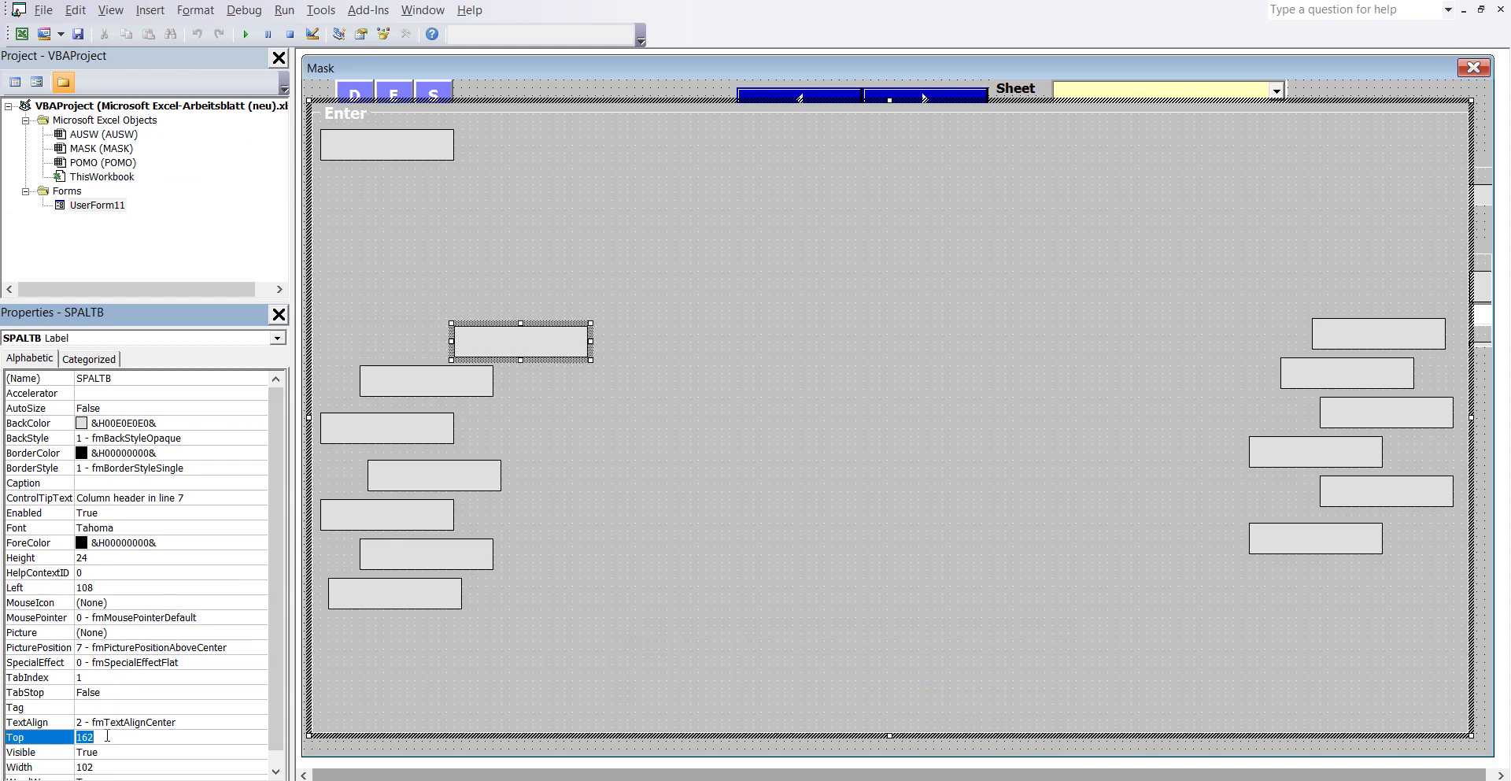
pyautogui.write('12')
pyautogui.press('Return')
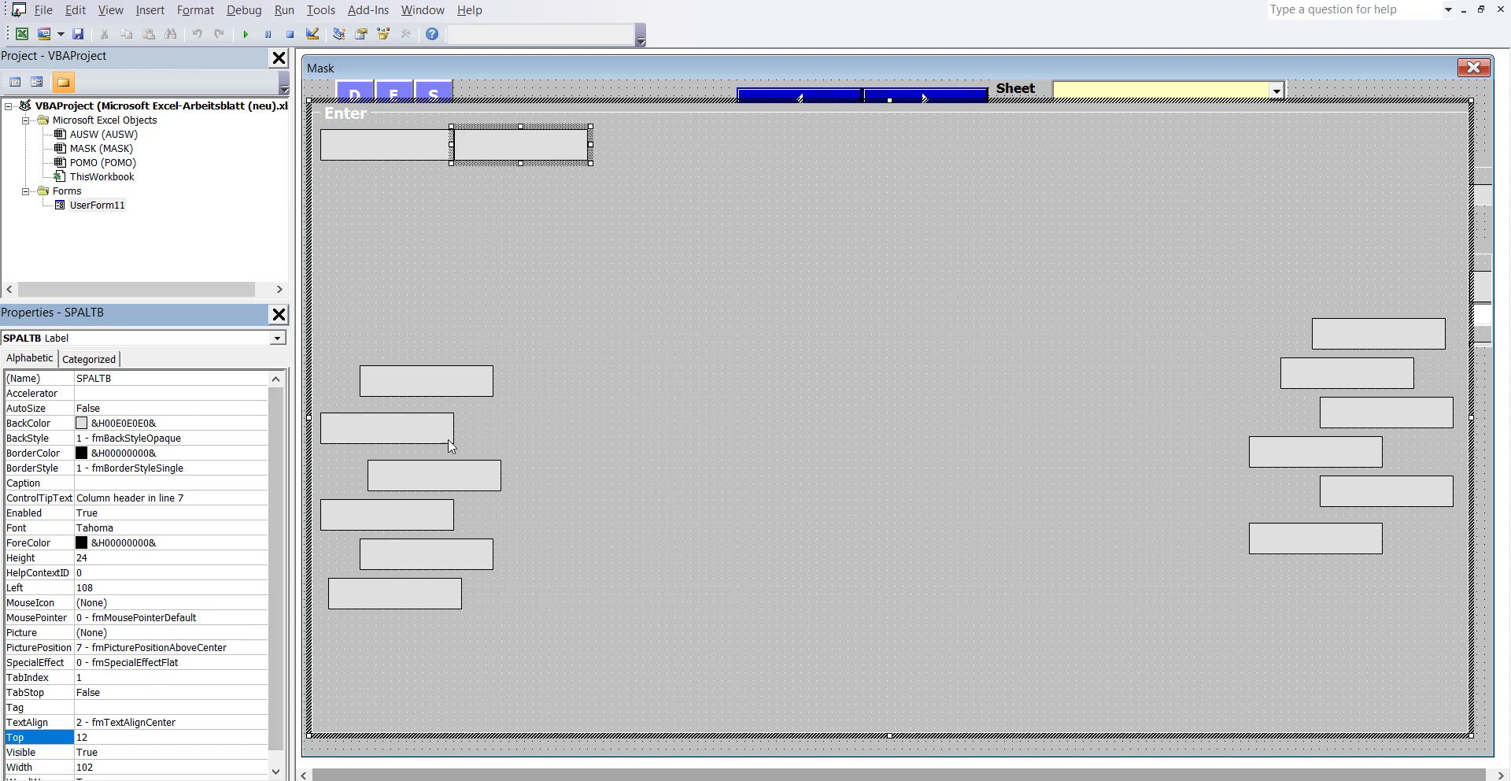
pyautogui.click(459, 376)
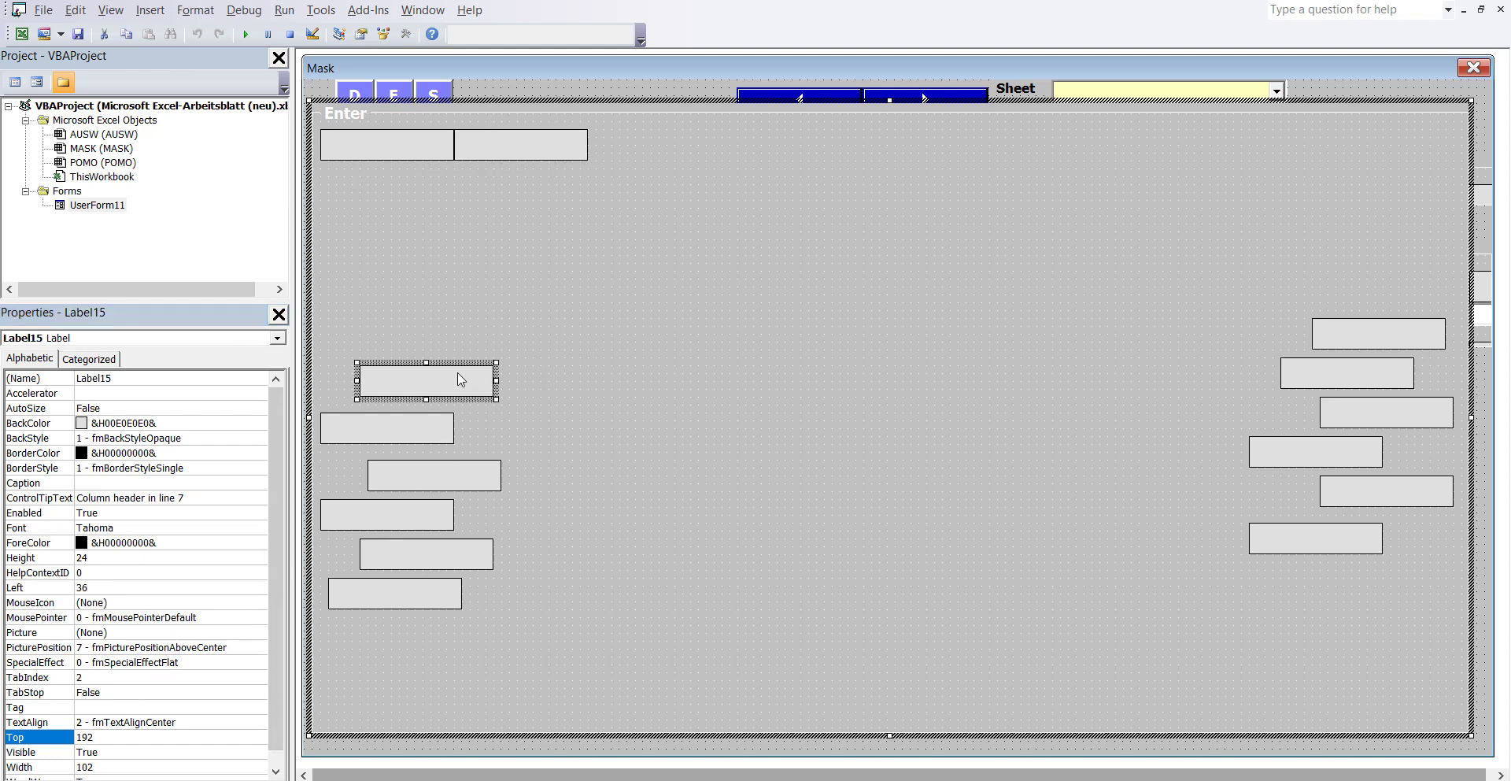
pyautogui.click(145, 378)
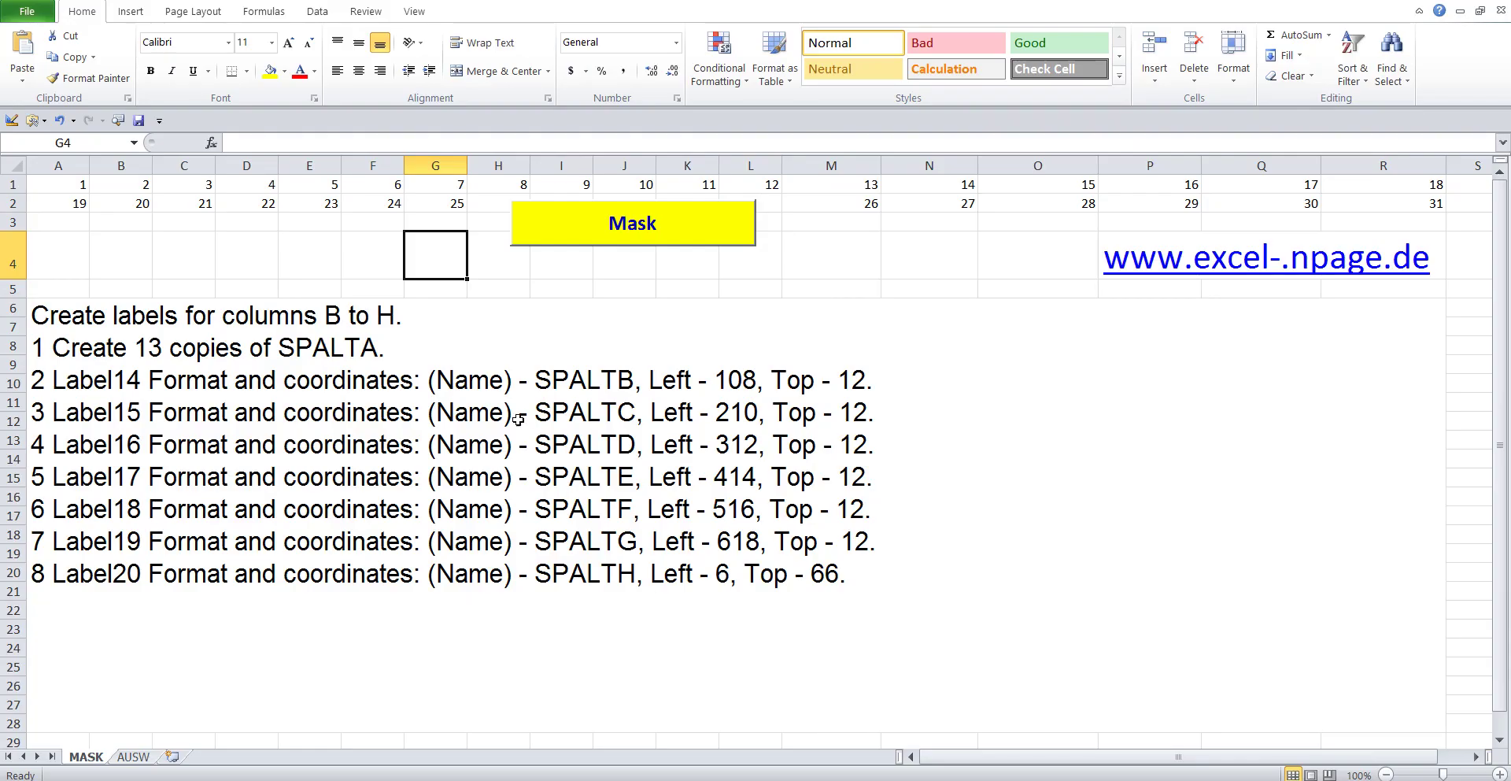
# Highlight the Label15 line in the A6 instructions, then return to the Mask form designer.
pyautogui.doubleClick(503, 412)
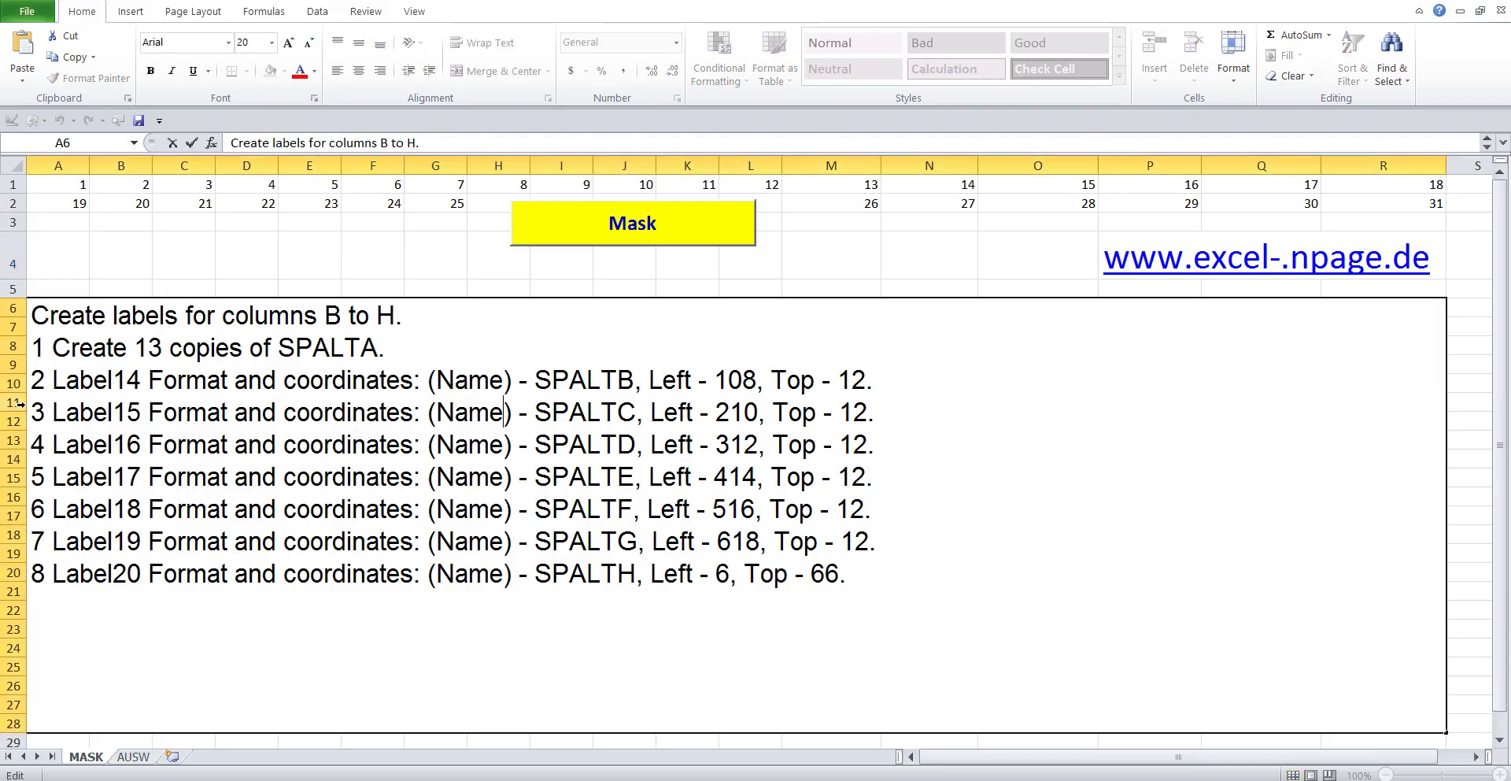
pyautogui.moveTo(37, 411); pyautogui.dragTo(895, 419)
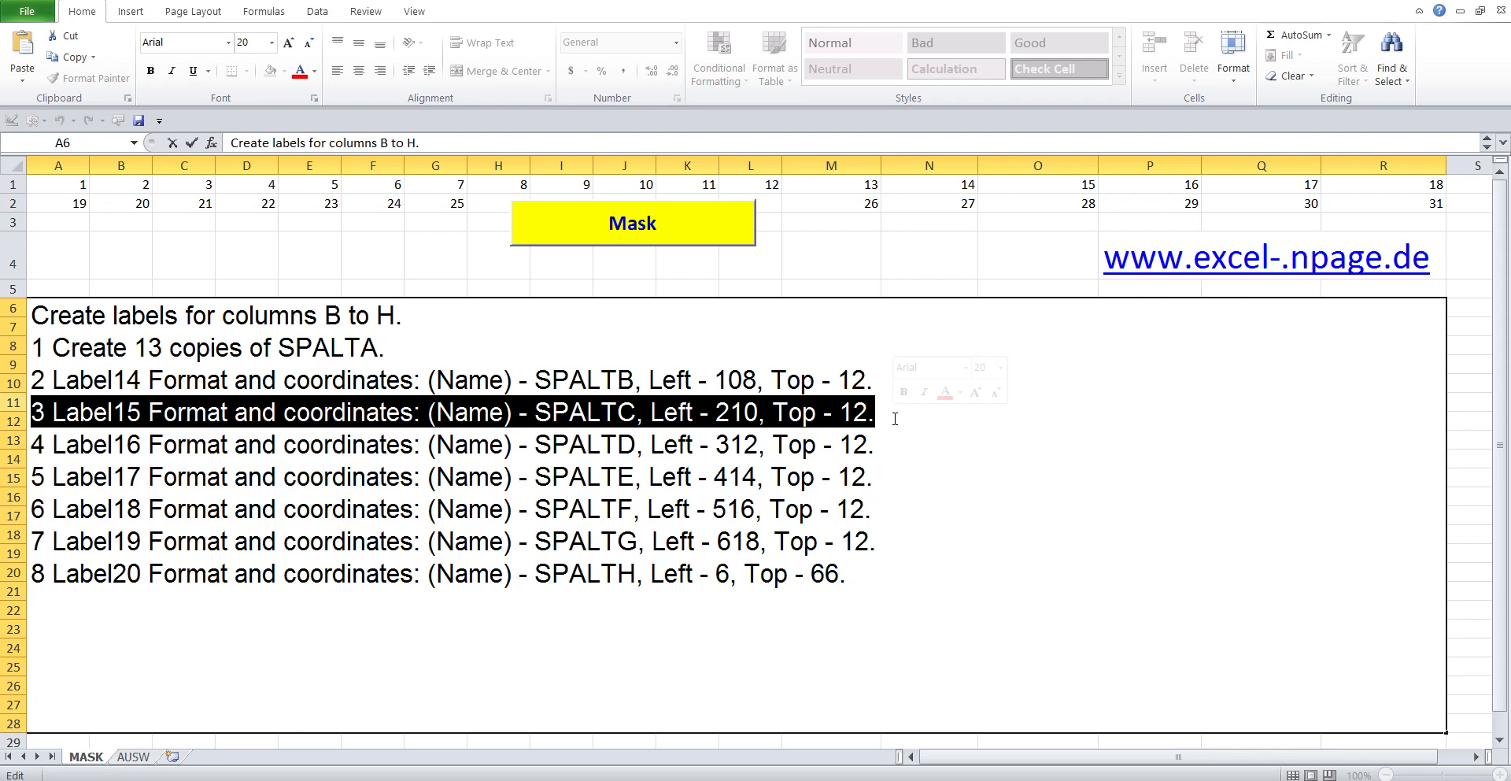
pyautogui.click(441, 251)
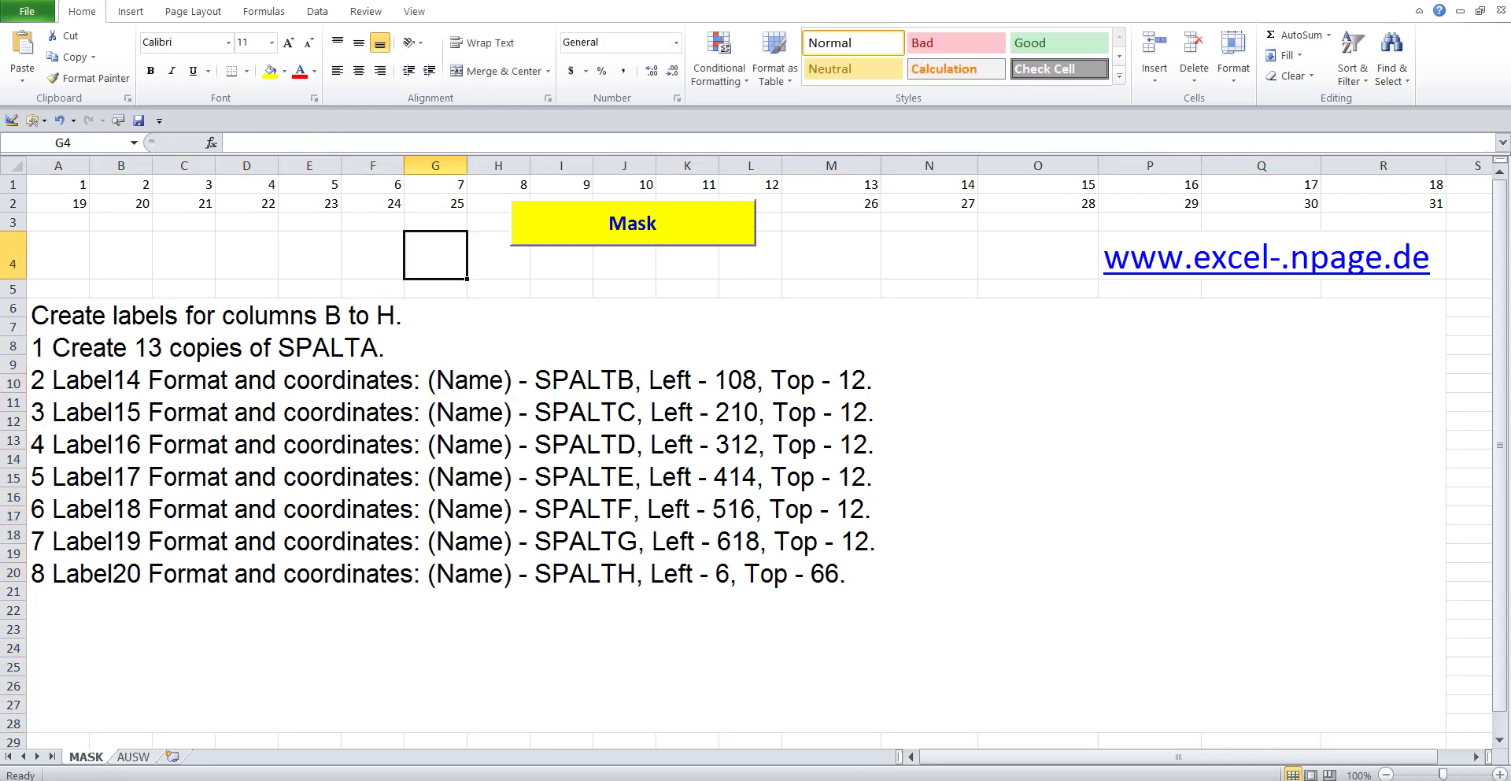
pyautogui.click(974, 710)
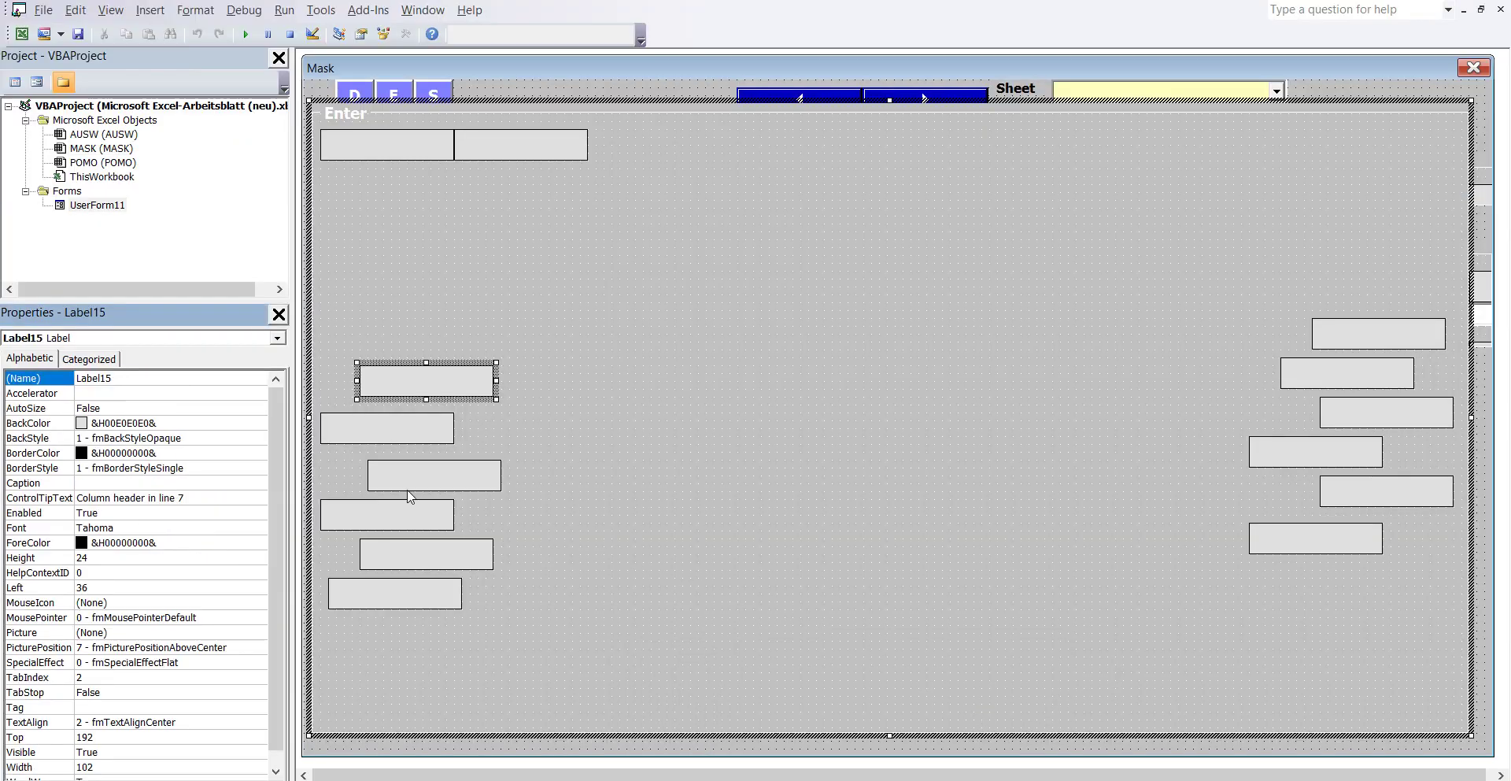
# Rename Label15 to SPALTC by pasting the SPALT prefix and adding C.
pyautogui.doubleClick(123, 378)
pyautogui.rightClick(100, 381)
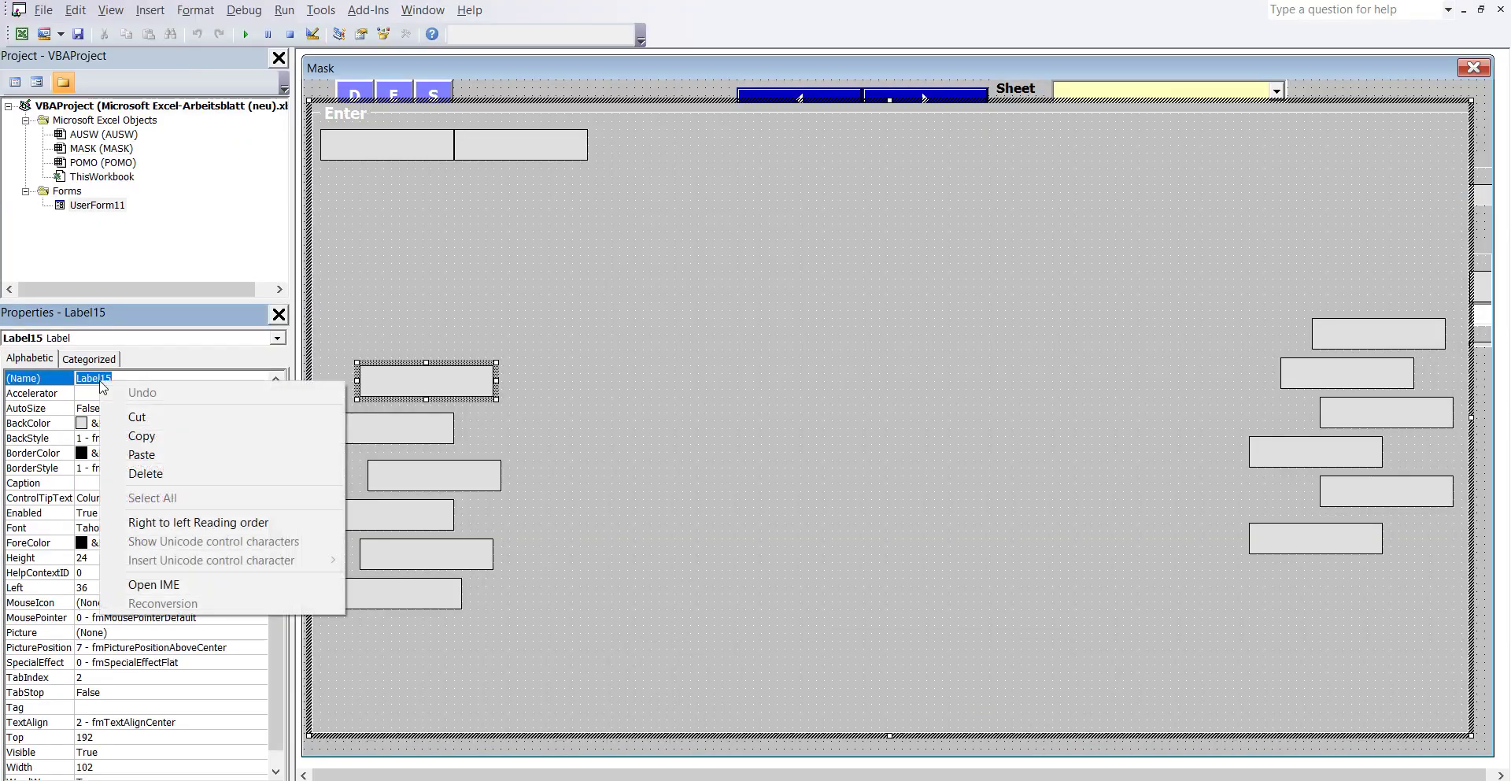
pyautogui.click(158, 456)
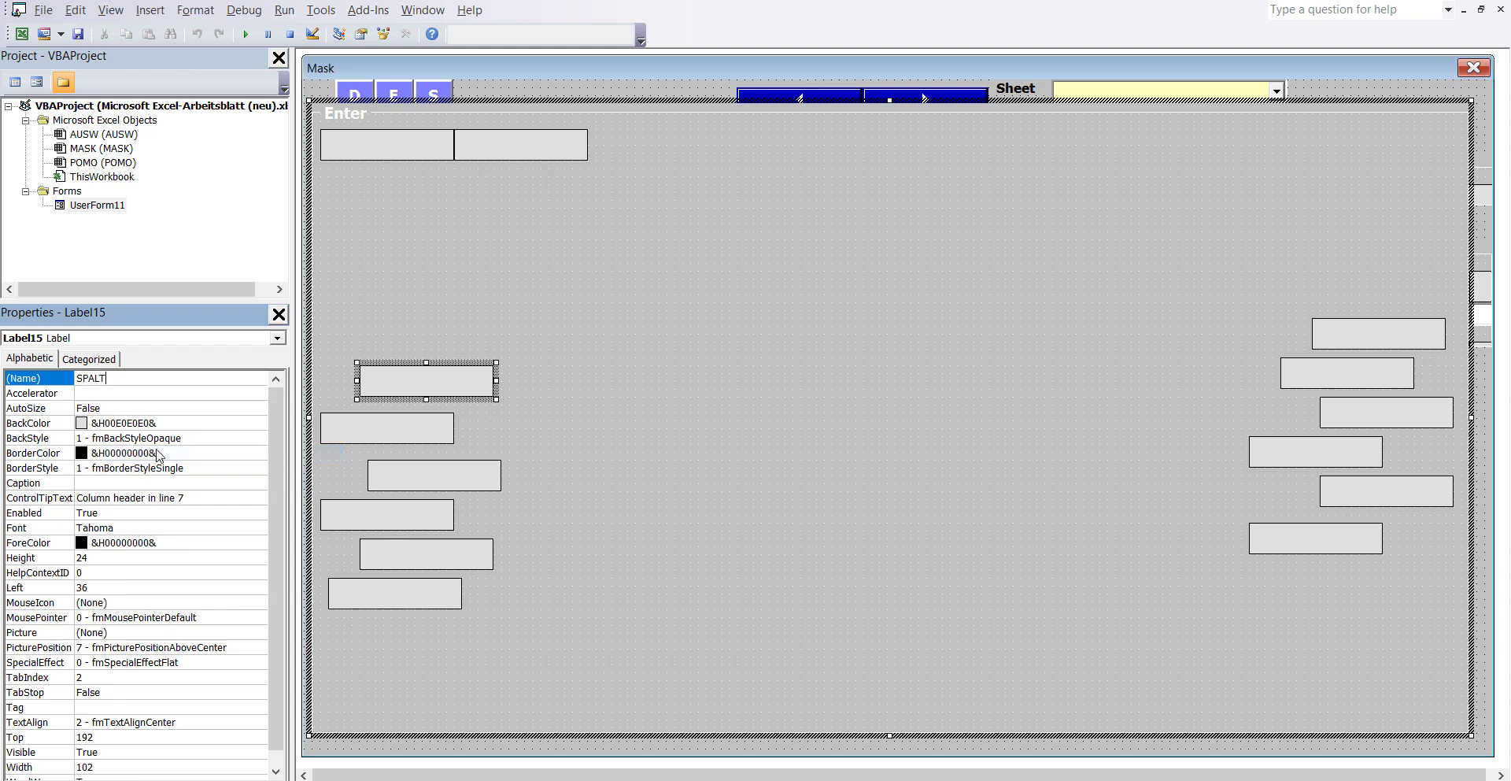
pyautogui.write('C')
pyautogui.moveTo(740, 709)
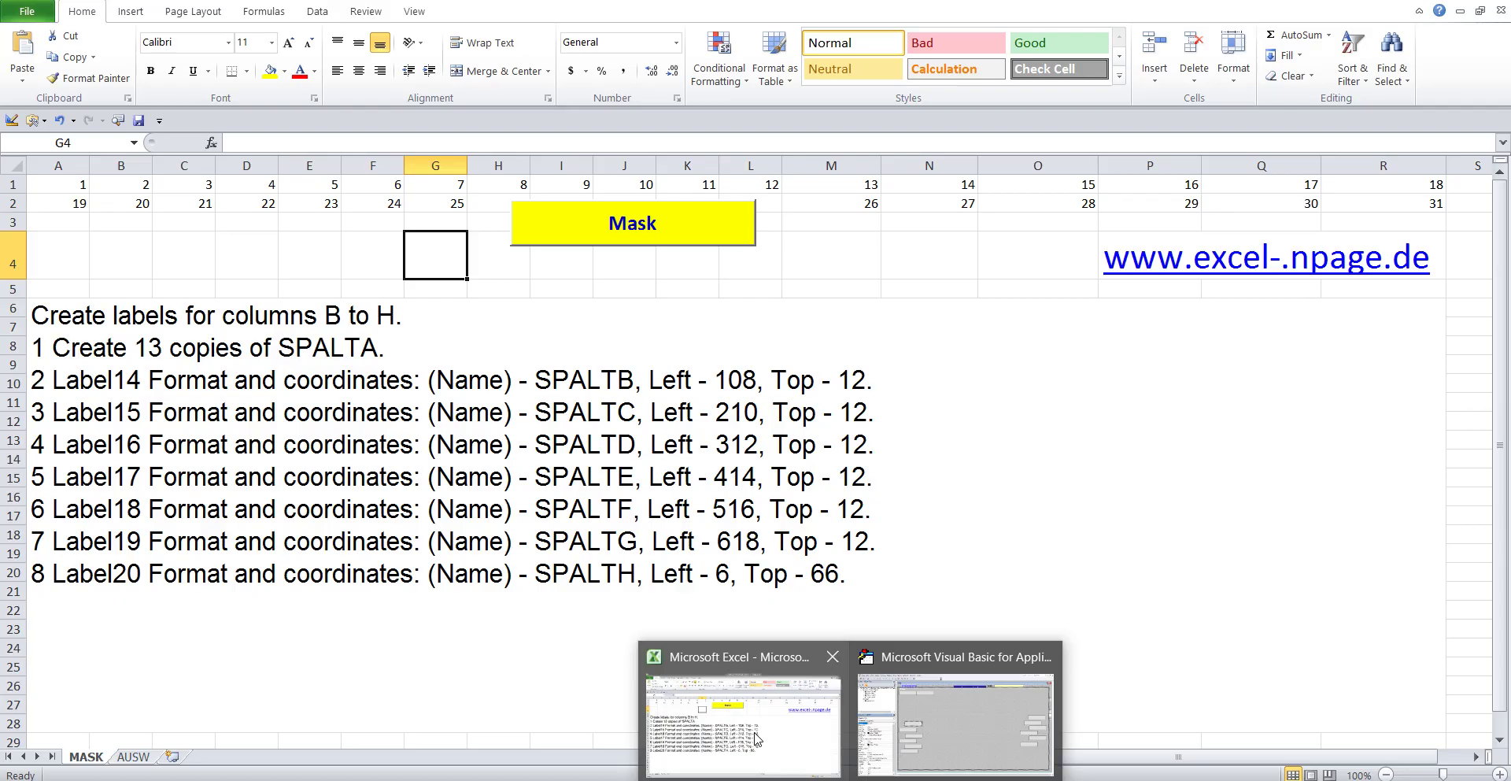
pyautogui.hotkey('alt', 'F11')
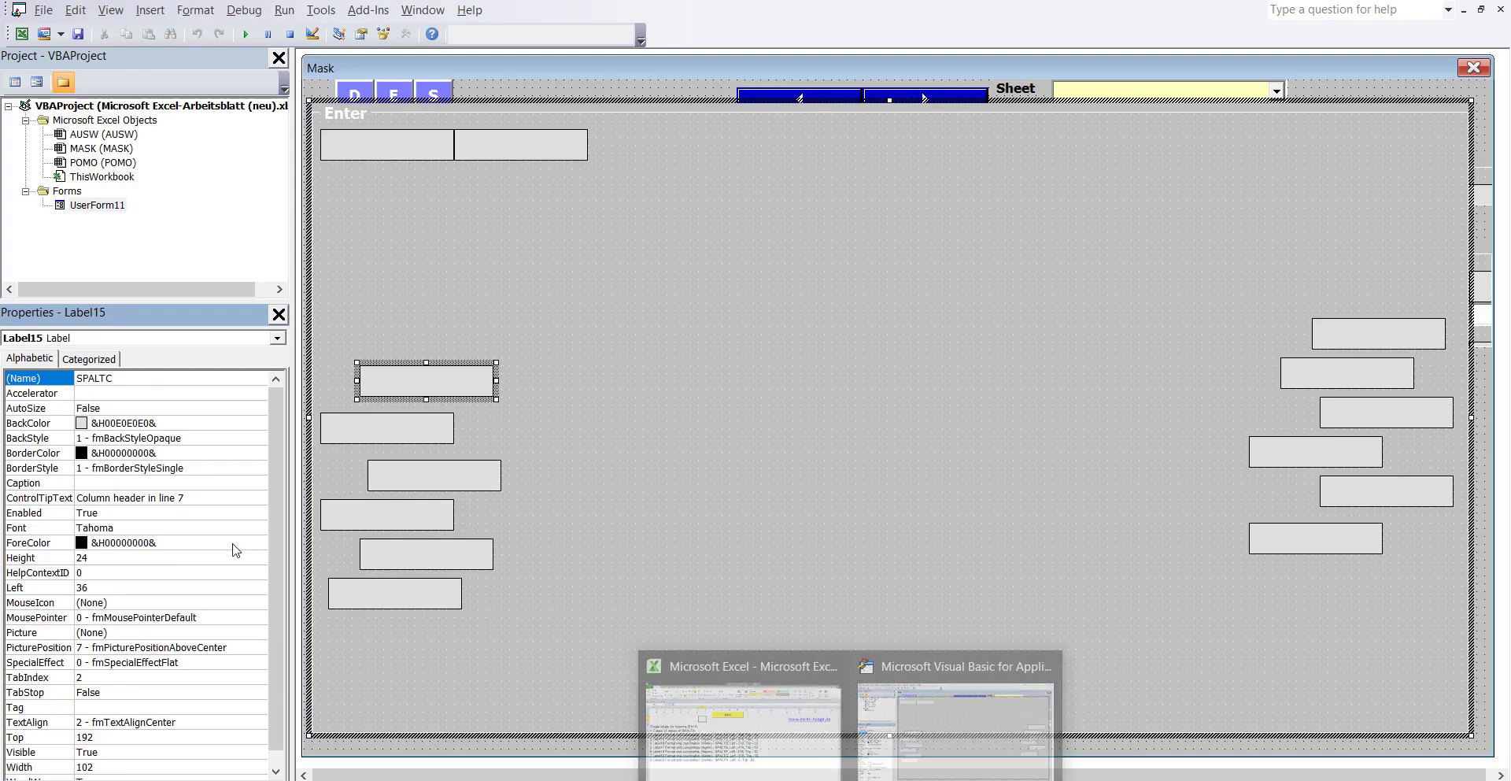
# Set SPALTC's Left position to 210.
pyautogui.click(100, 589)
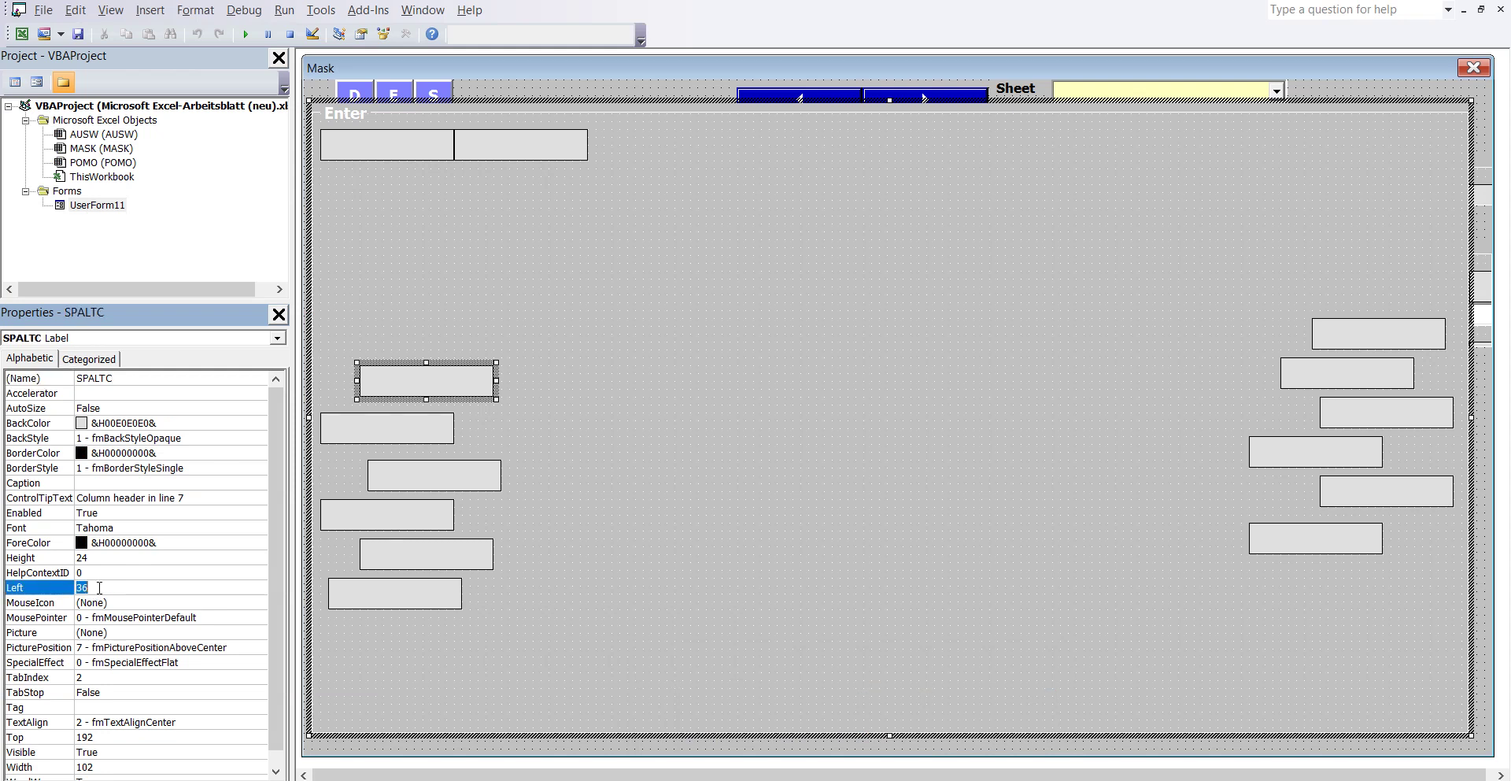
pyautogui.write('210')
pyautogui.click(107, 733)
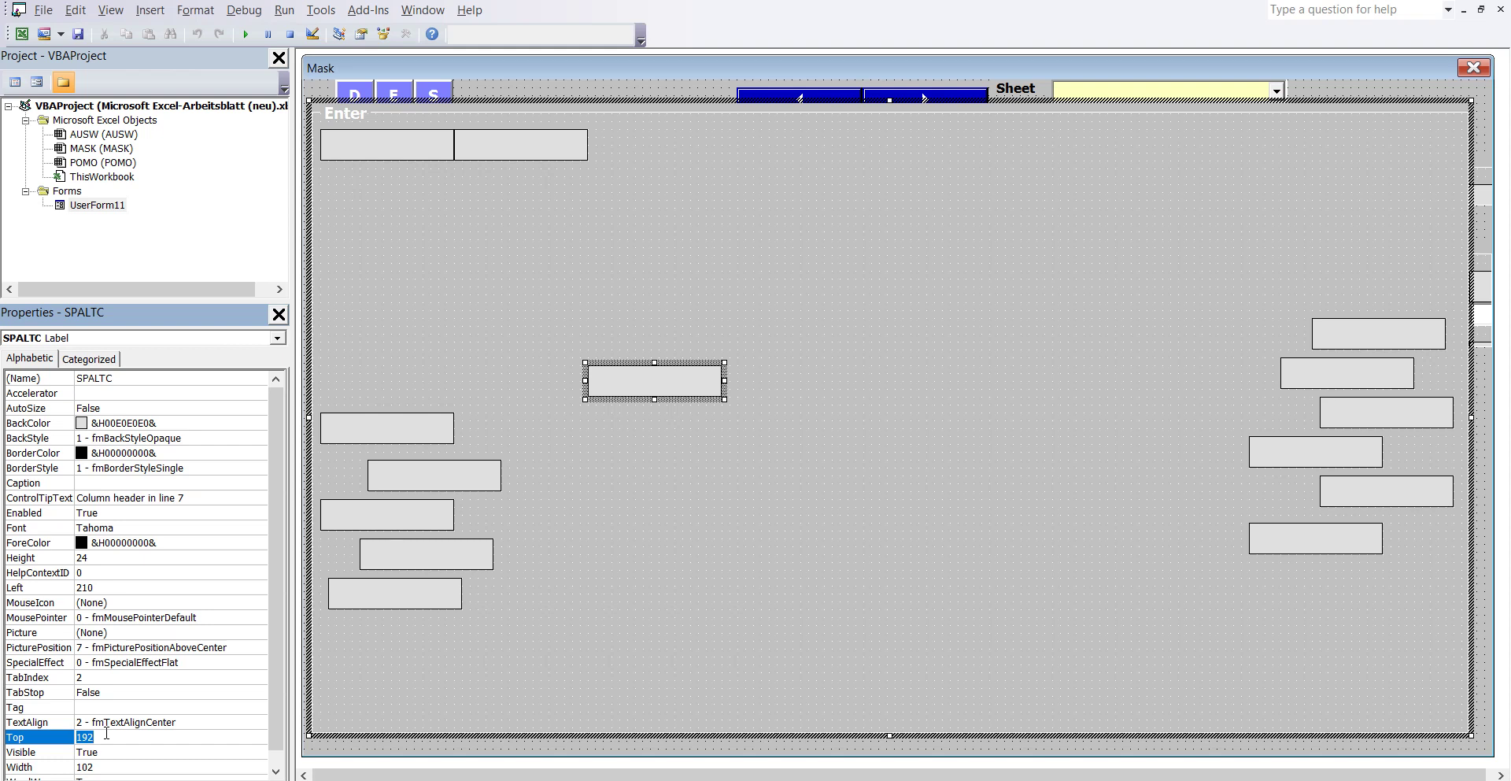
# Set SPALTC's Top to 12 and select Label16's name for editing.
pyautogui.write('1')
pyautogui.press('Return')
pyautogui.click(409, 437)
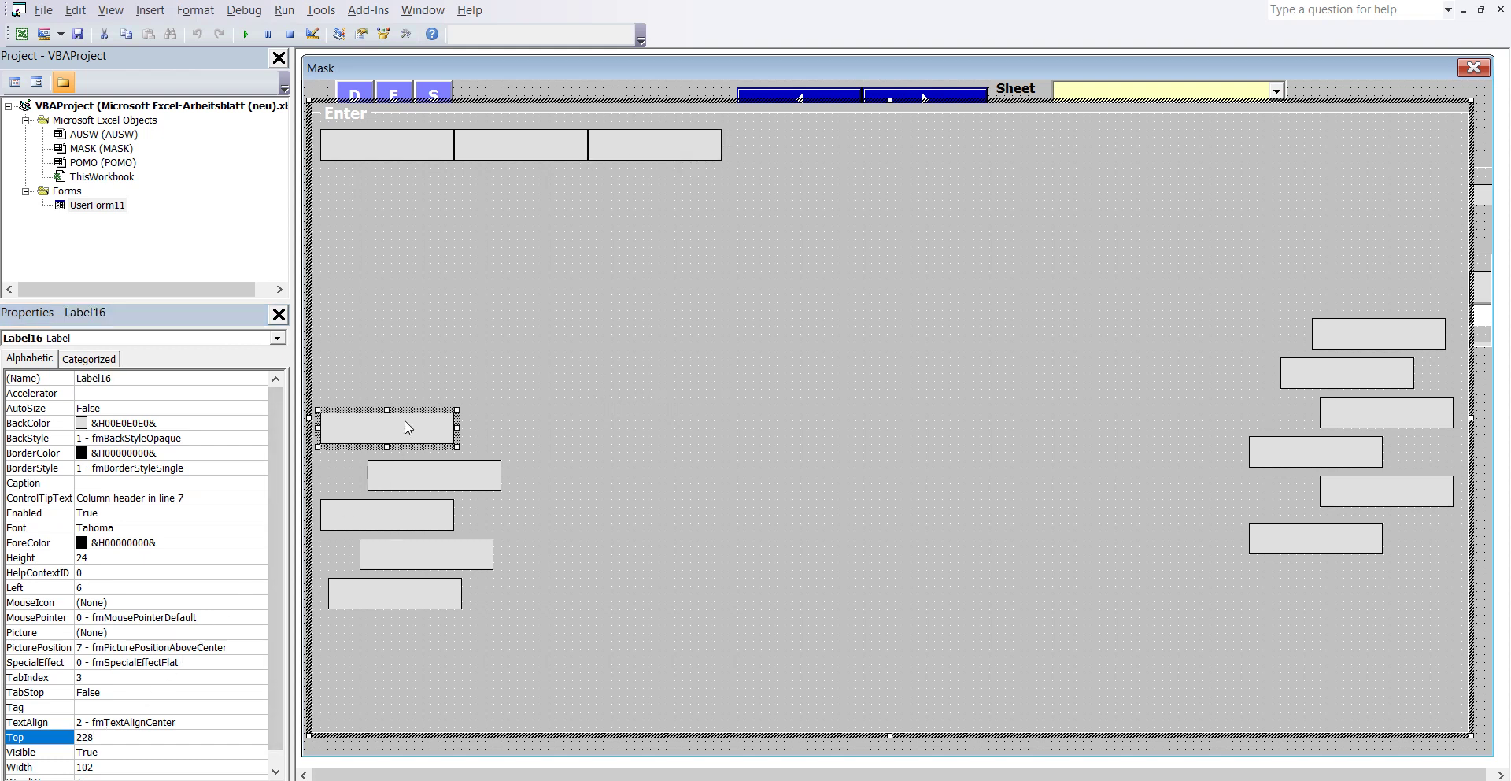
pyautogui.click(127, 378)
pyautogui.doubleClick(128, 377)
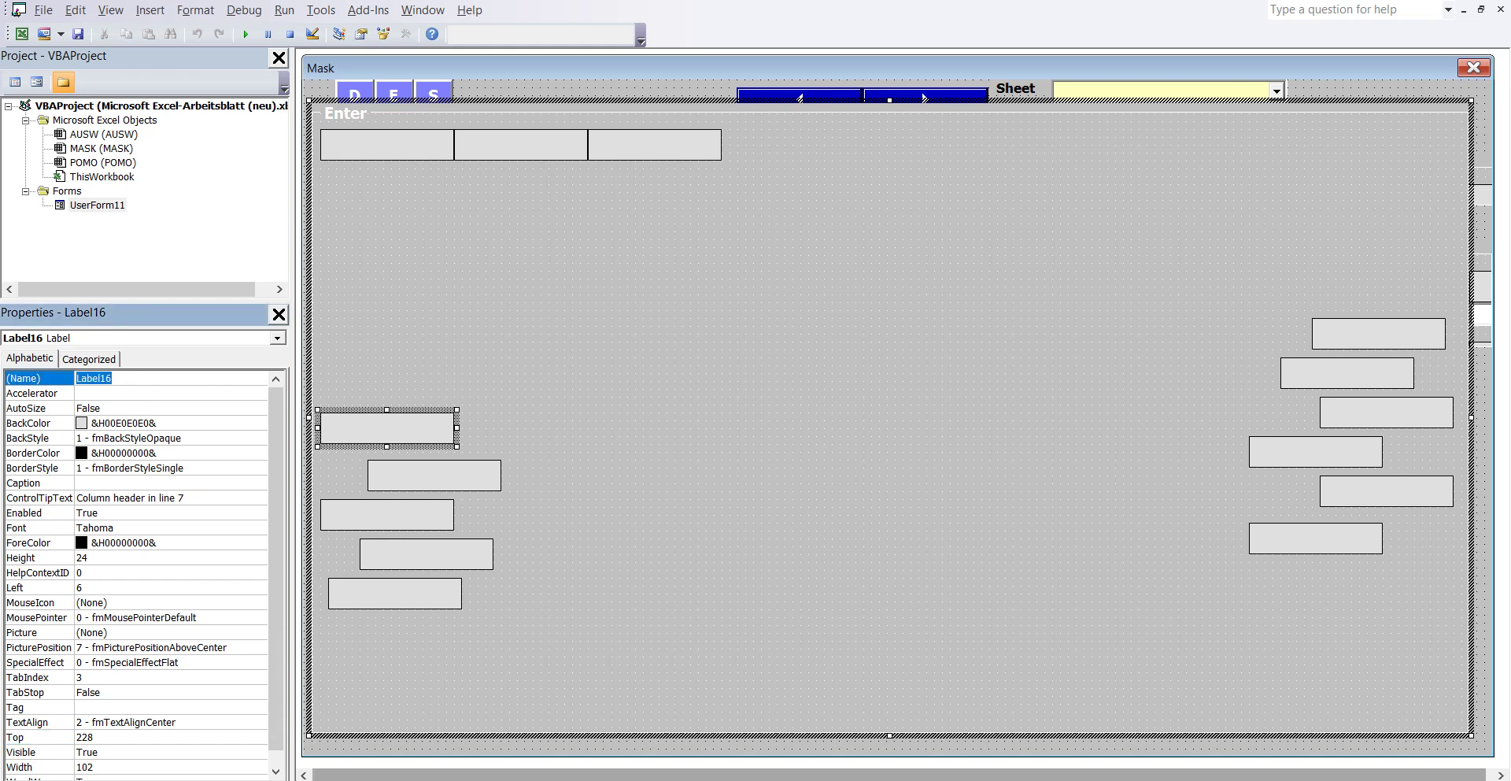
# Check the Label16 instruction line, then rename Label16 to SPALTD.
pyautogui.click(783, 740)
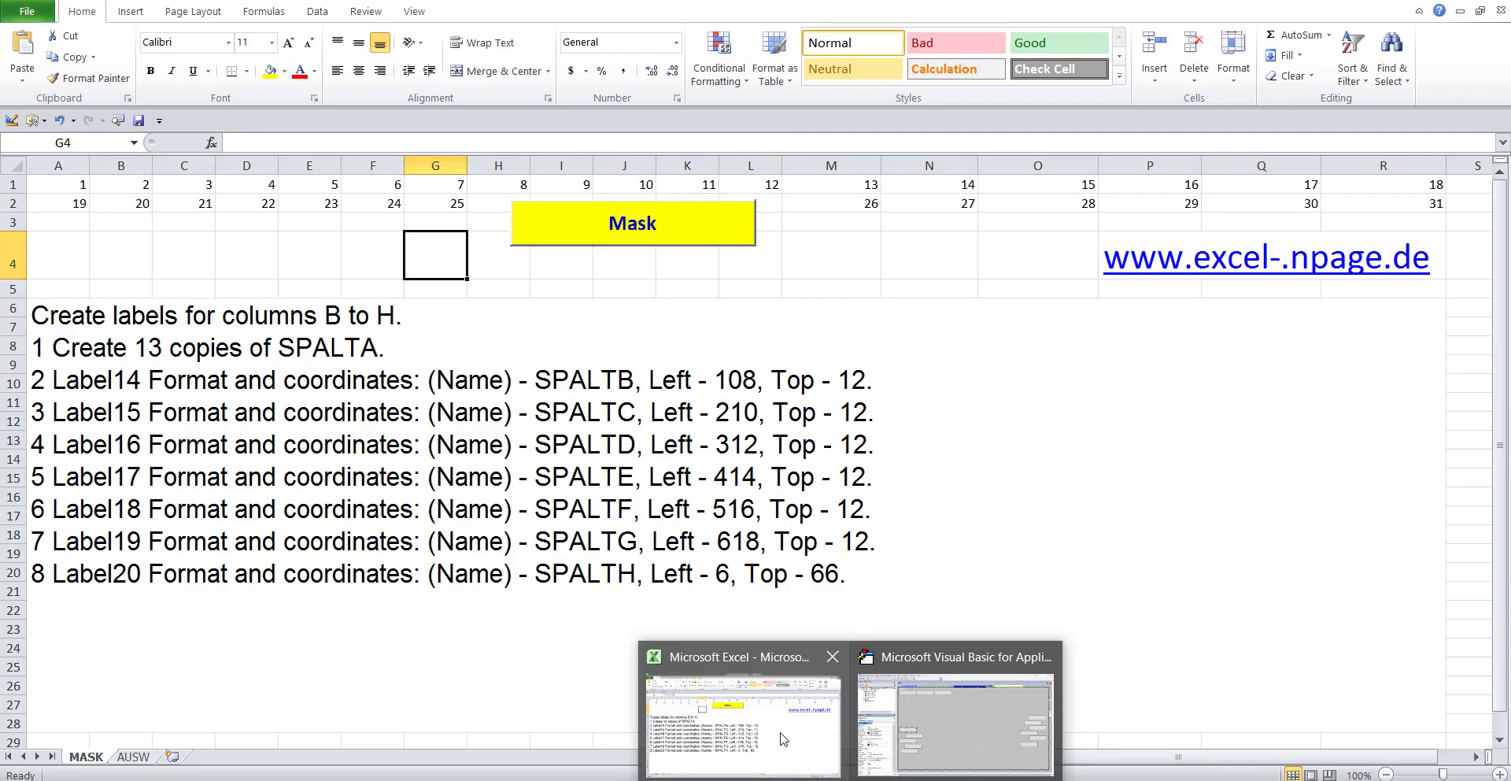
pyautogui.click(197, 458)
pyautogui.moveTo(37, 444)
pyautogui.mouseDown()
pyautogui.moveTo(354, 466)
pyautogui.moveTo(878, 444)
pyautogui.mouseUp()
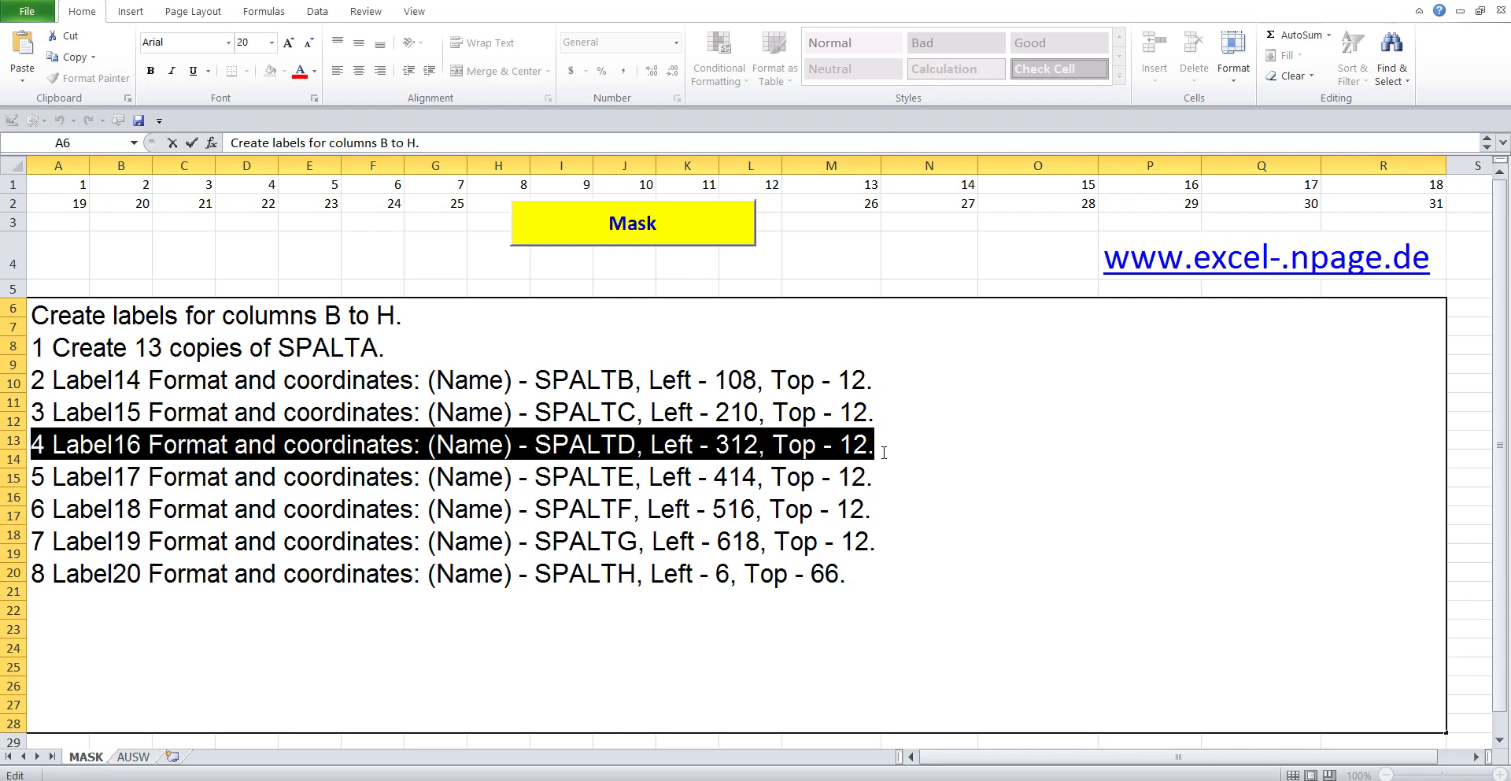
pyautogui.click(440, 254)
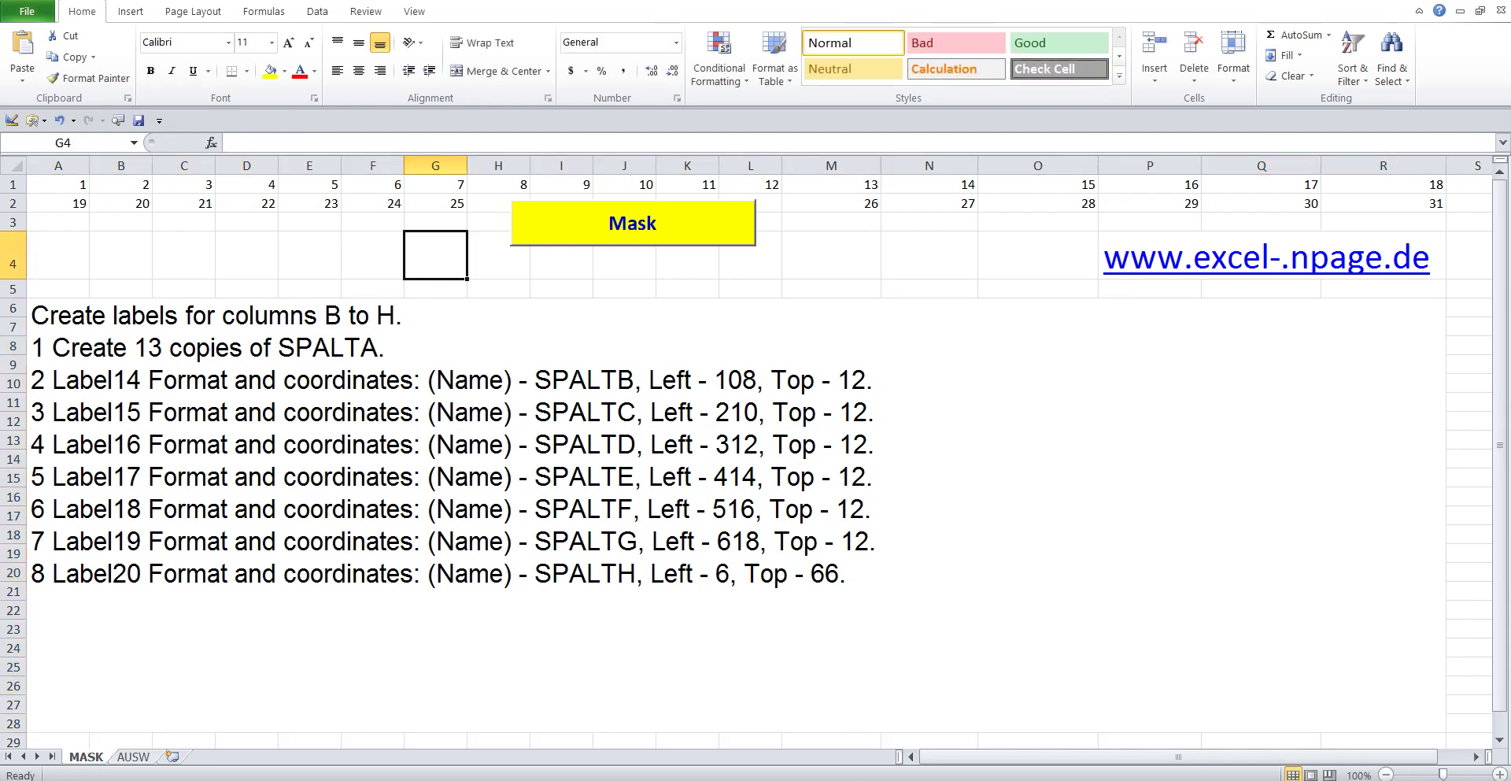
pyautogui.click(945, 720)
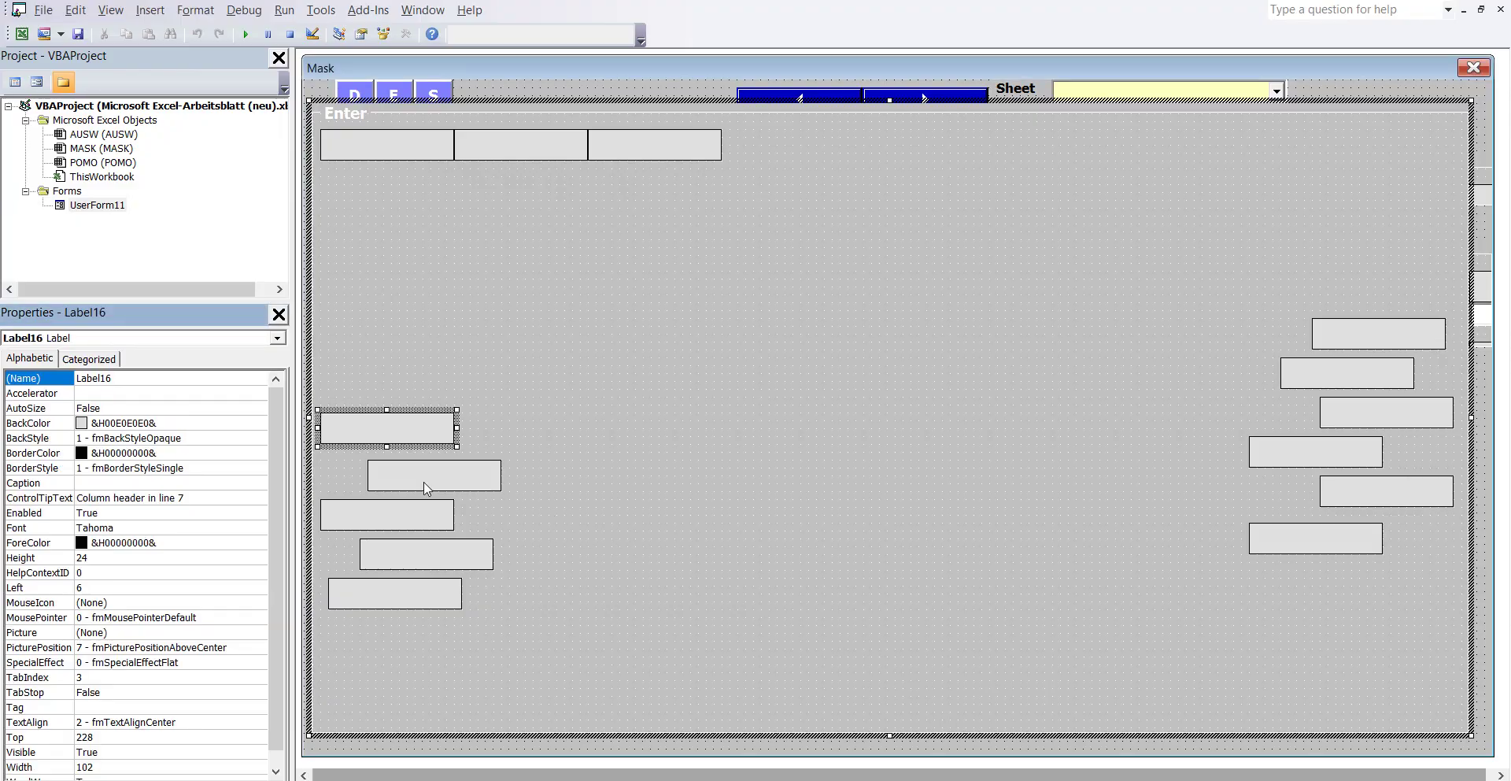
pyautogui.click(123, 378)
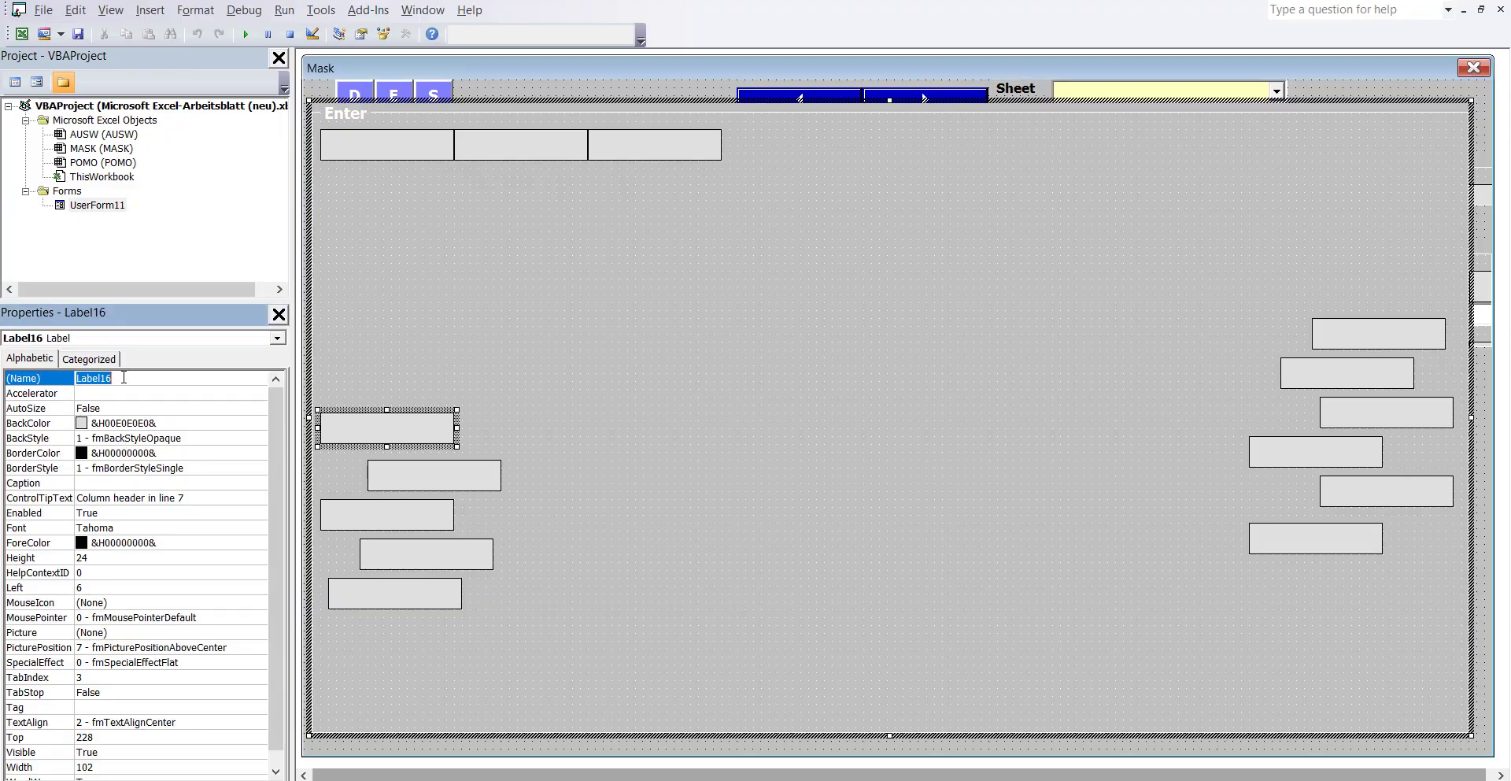
pyautogui.rightClick(103, 377)
pyautogui.click(150, 450)
pyautogui.write('D')
# Position SPALTD at Left 312, Top 12 in the top row.
pyautogui.click(96, 588)
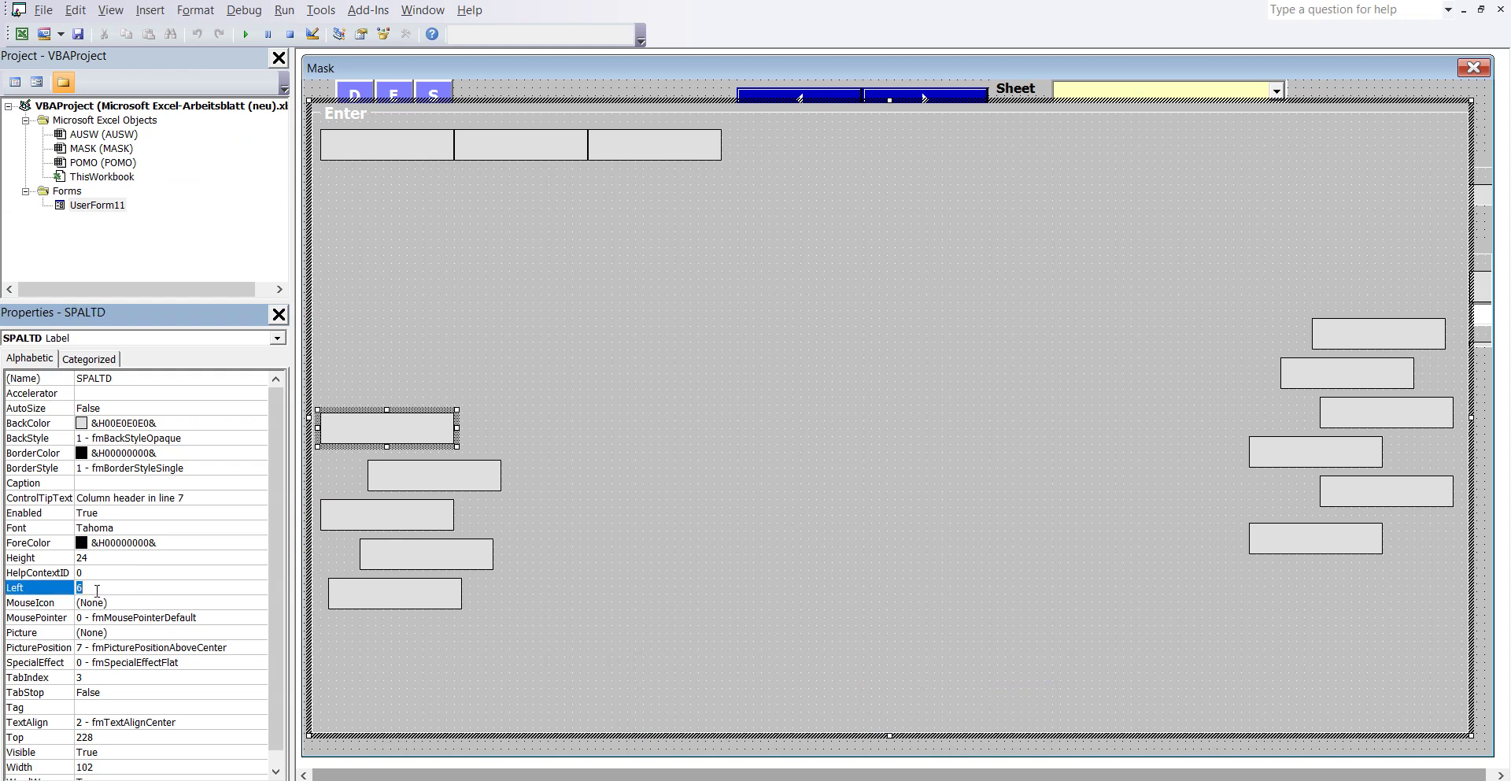
pyautogui.write('312')
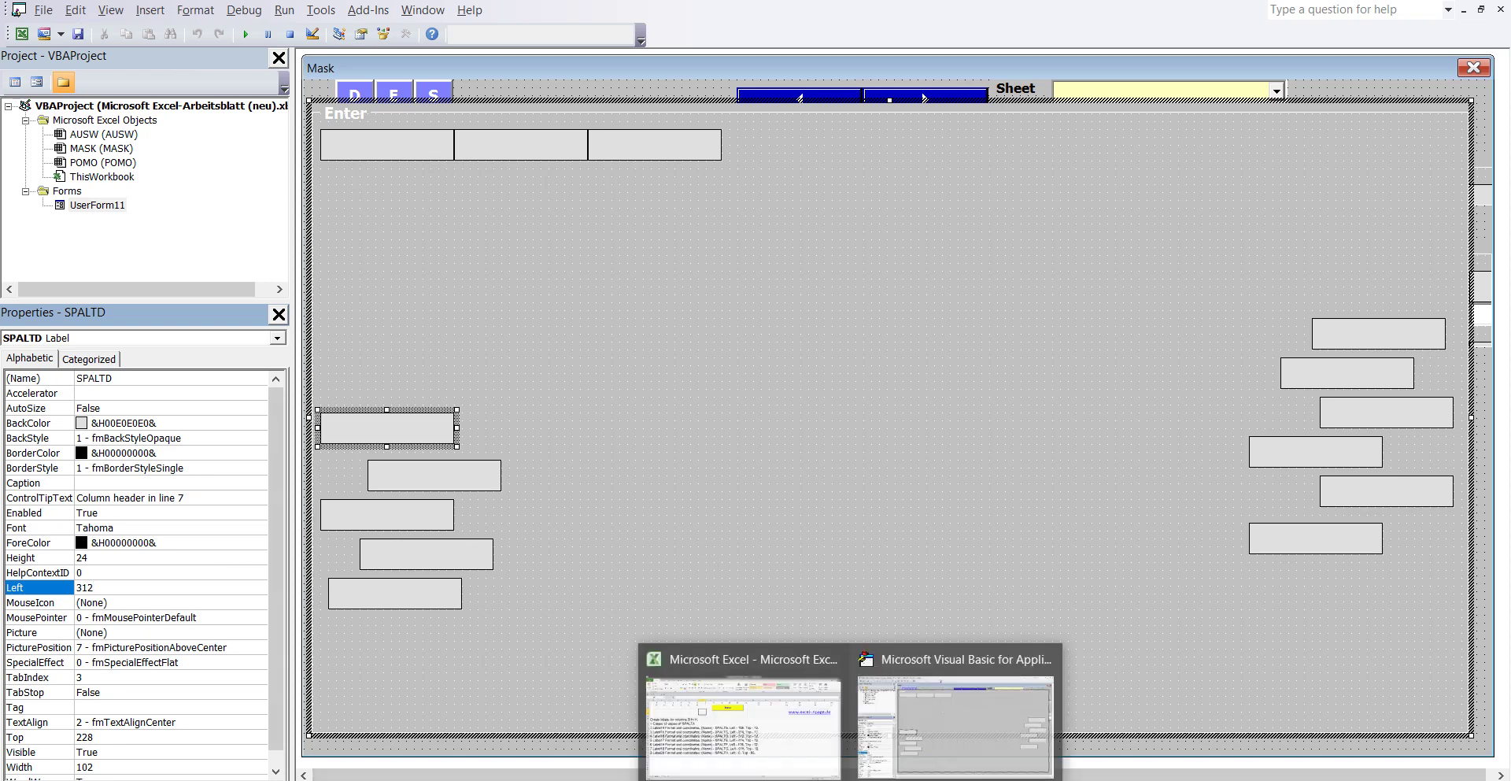
pyautogui.click(762, 714)
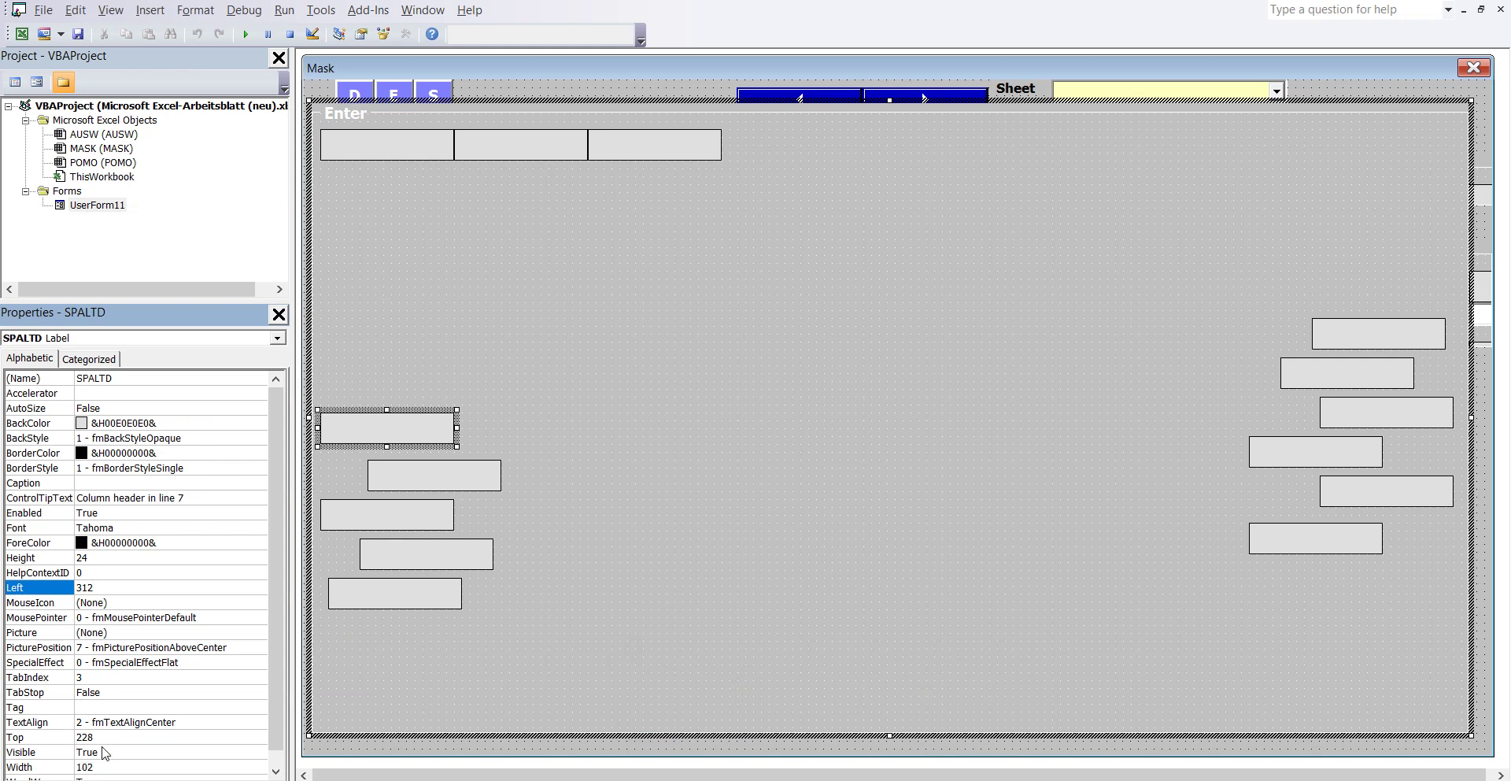
pyautogui.click(114, 740)
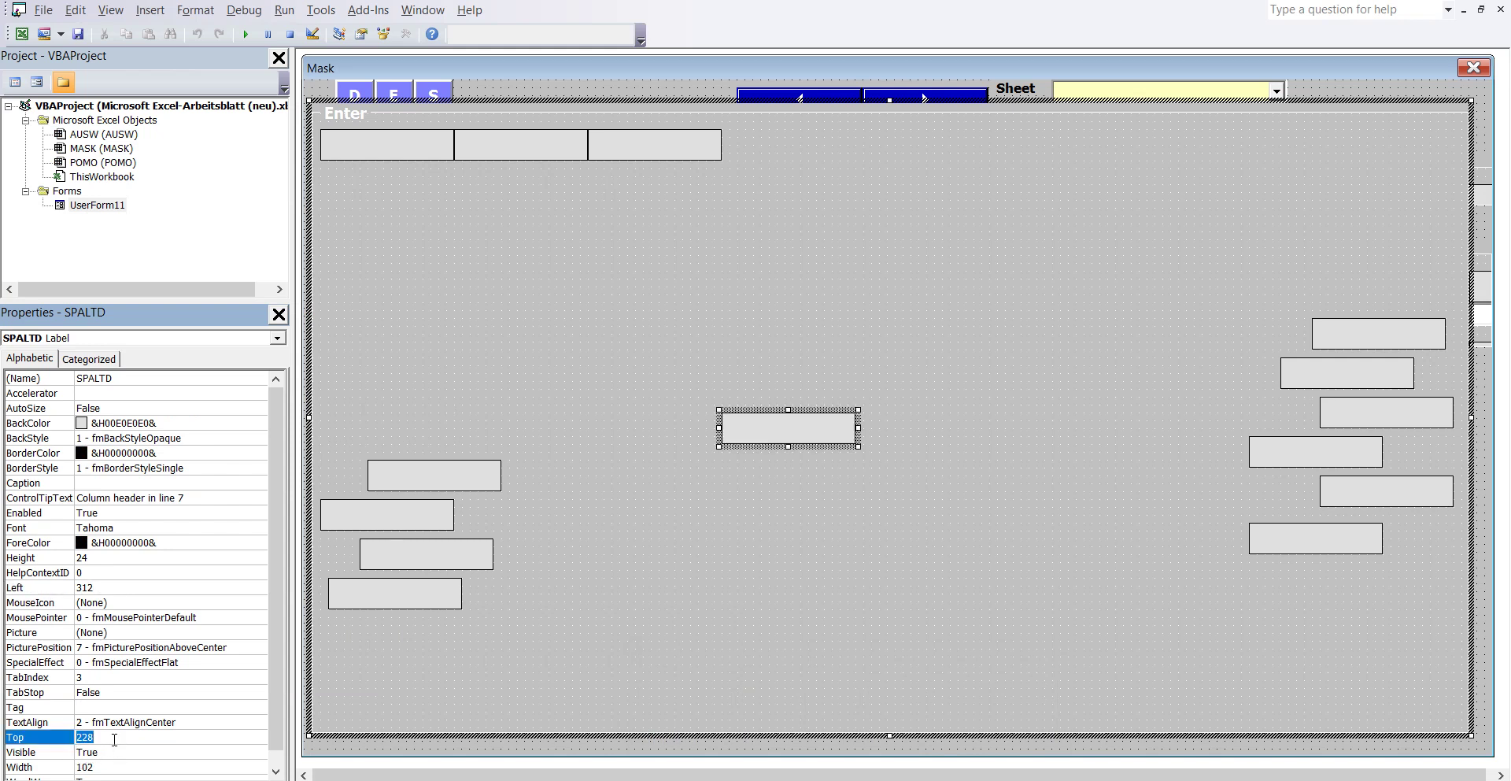
pyautogui.write('12')
pyautogui.press('Return')
# Select Label17's name and look up its settings in the cell A6 instructions on the Excel sheet.
pyautogui.click(470, 480)
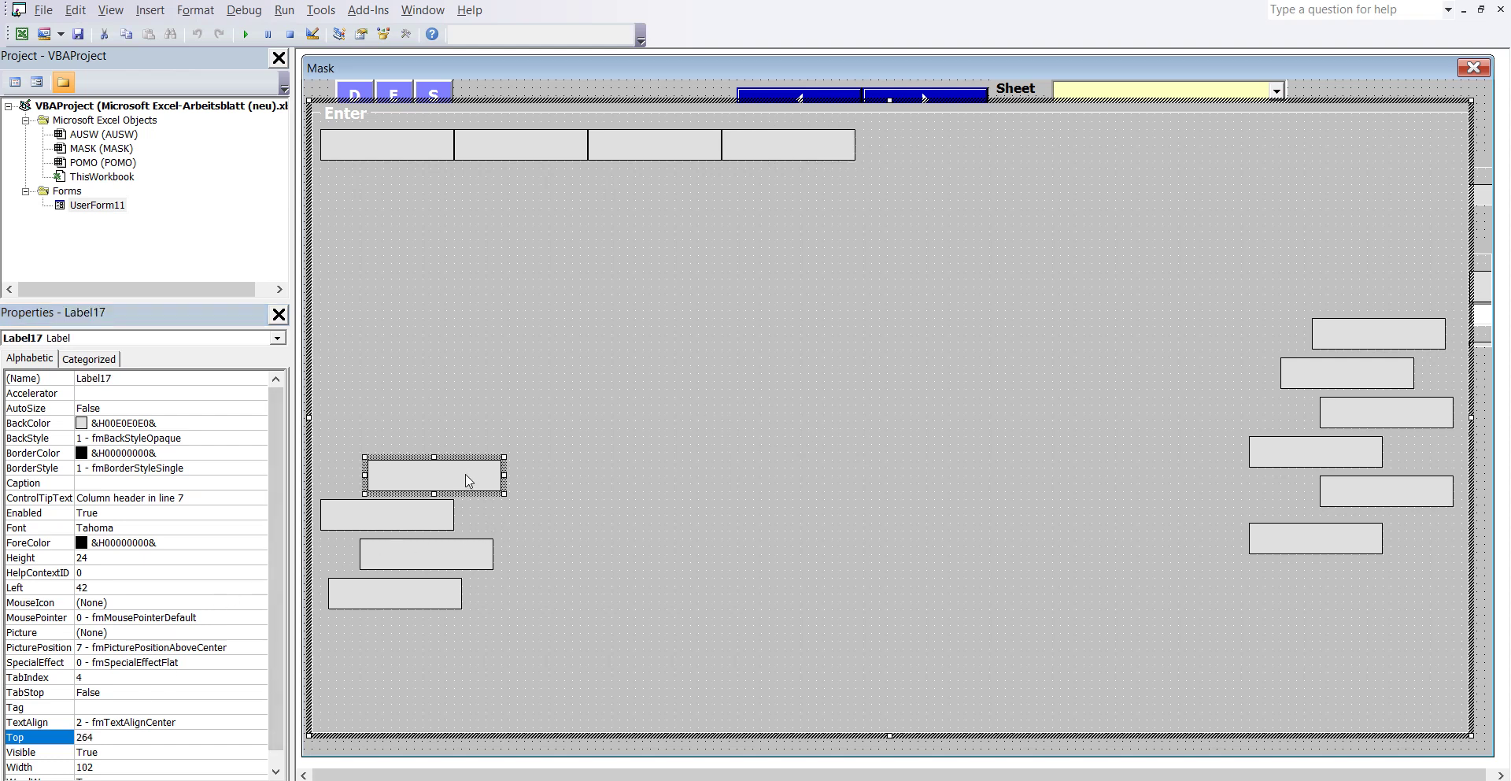
pyautogui.click(127, 378)
pyautogui.doubleClick(127, 378)
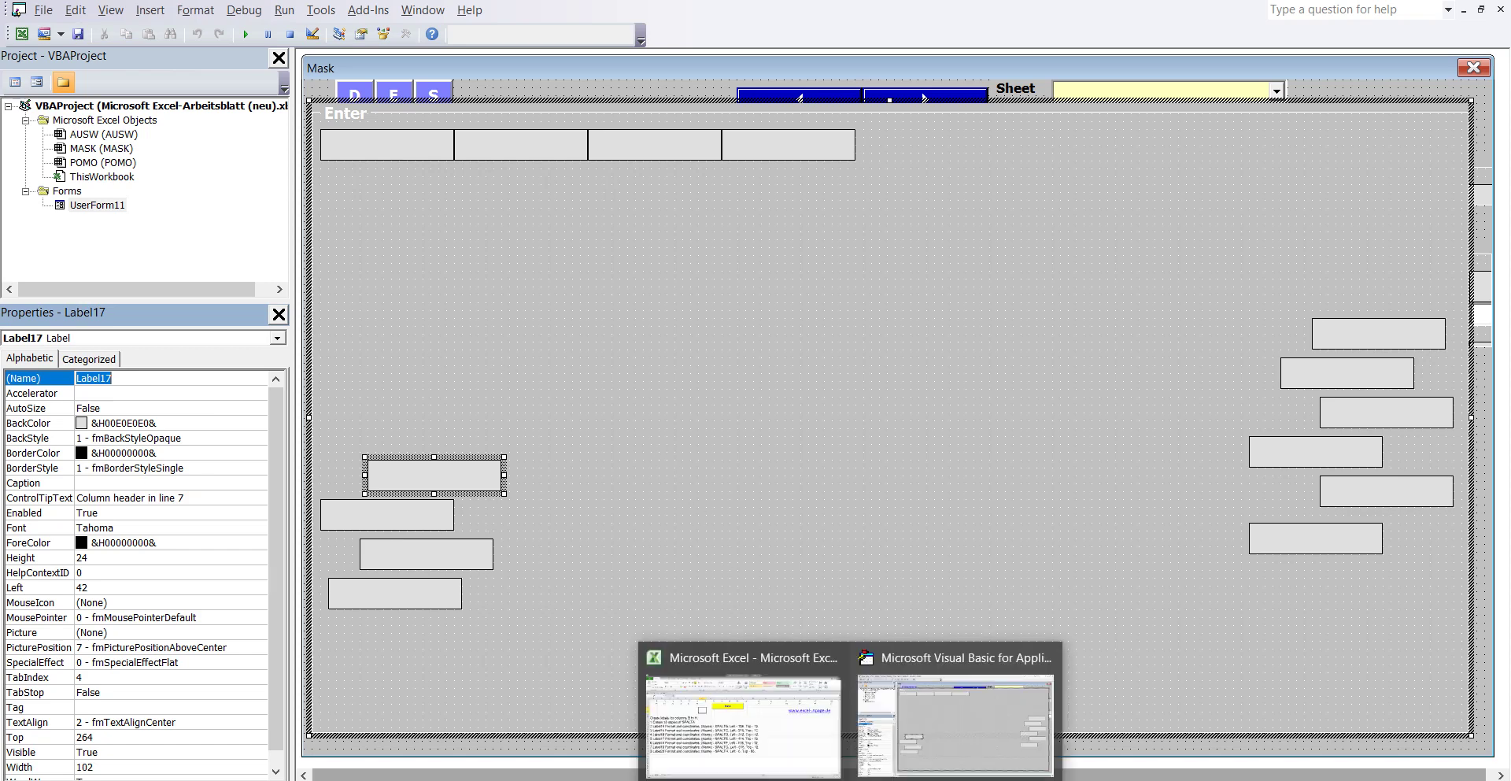
pyautogui.click(813, 714)
pyautogui.doubleClick(287, 476)
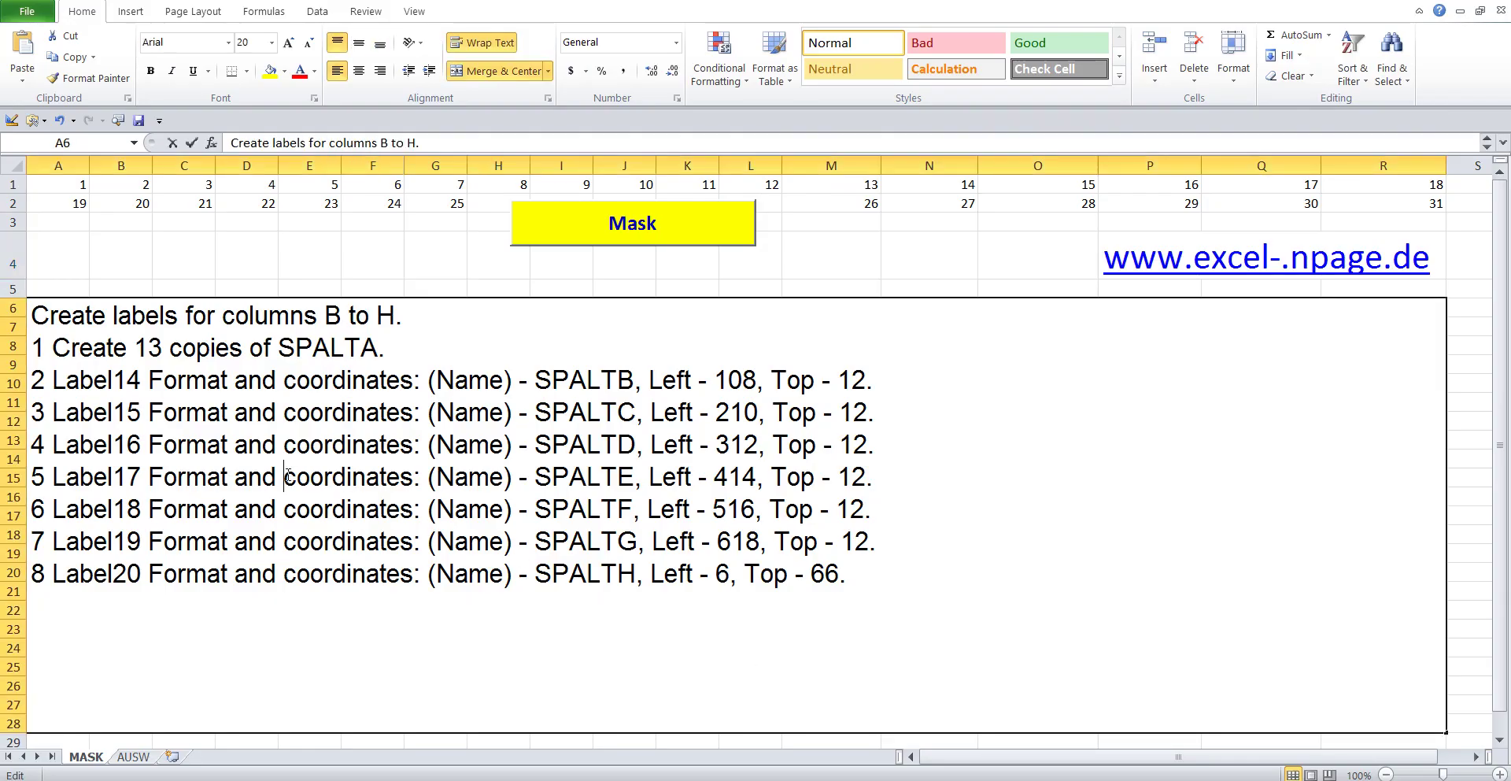
pyautogui.moveTo(37, 473); pyautogui.dragTo(1059, 471)
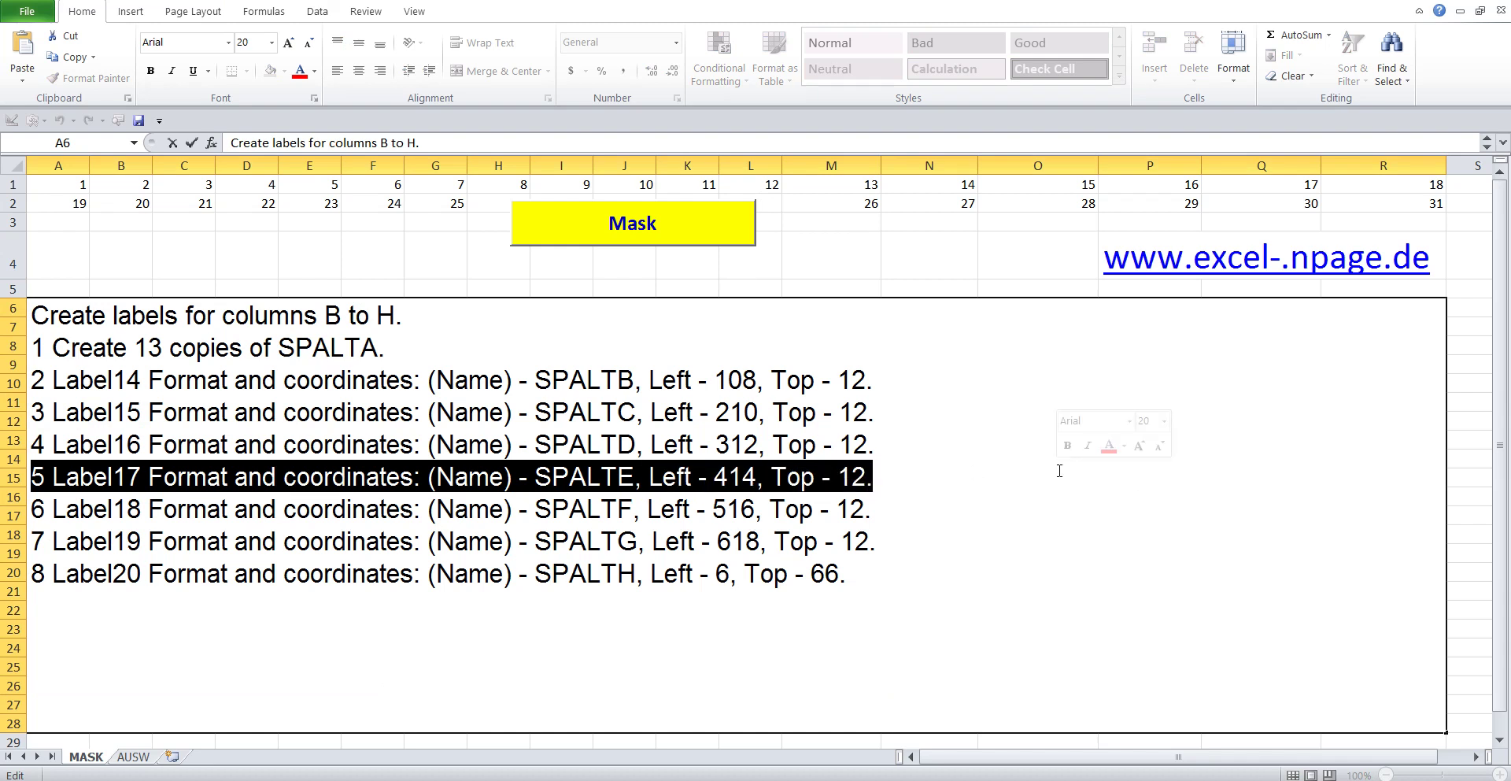
pyautogui.click(373, 255)
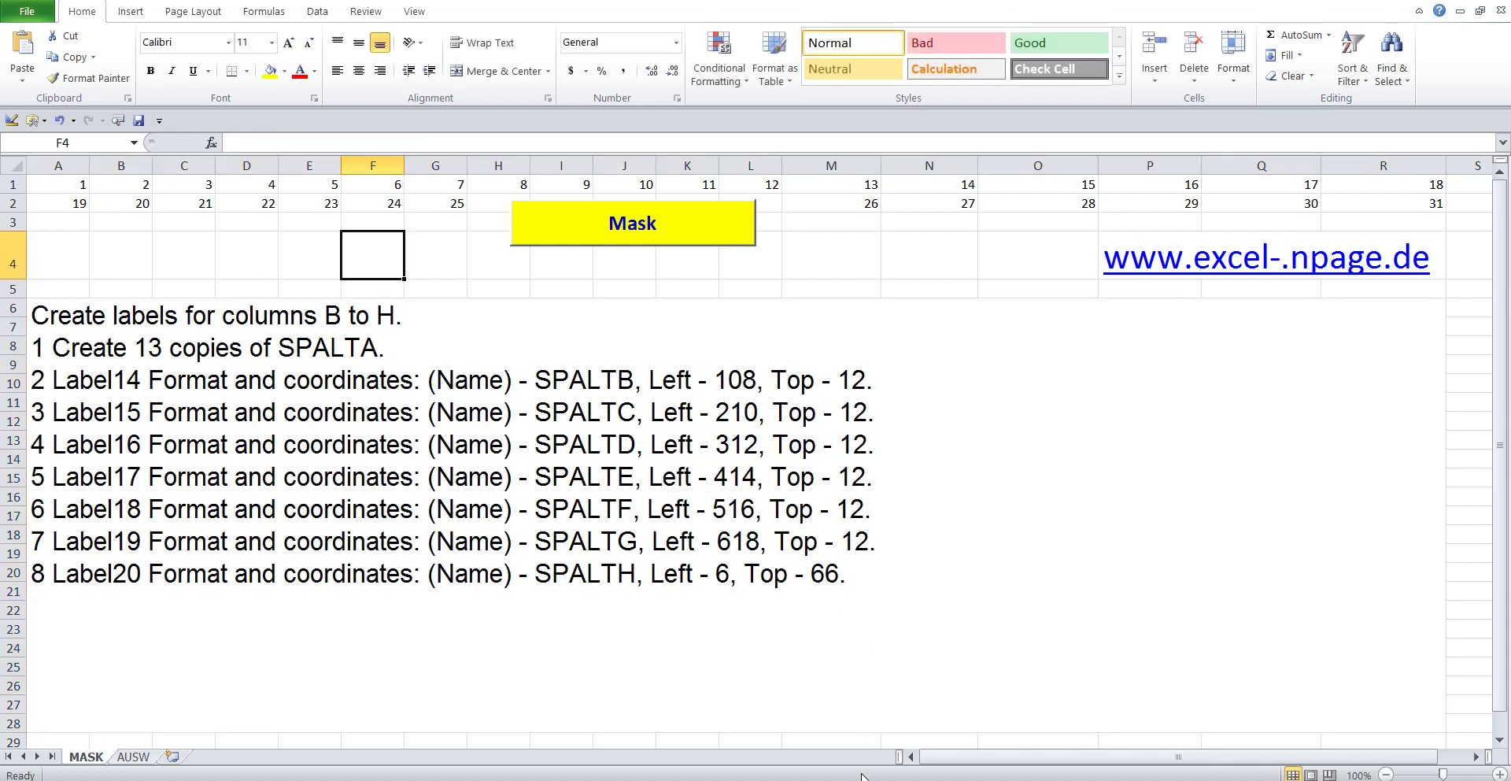
# Rename Label17 to SPALTE by pasting SPALTA and adding E.
pyautogui.click(983, 696)
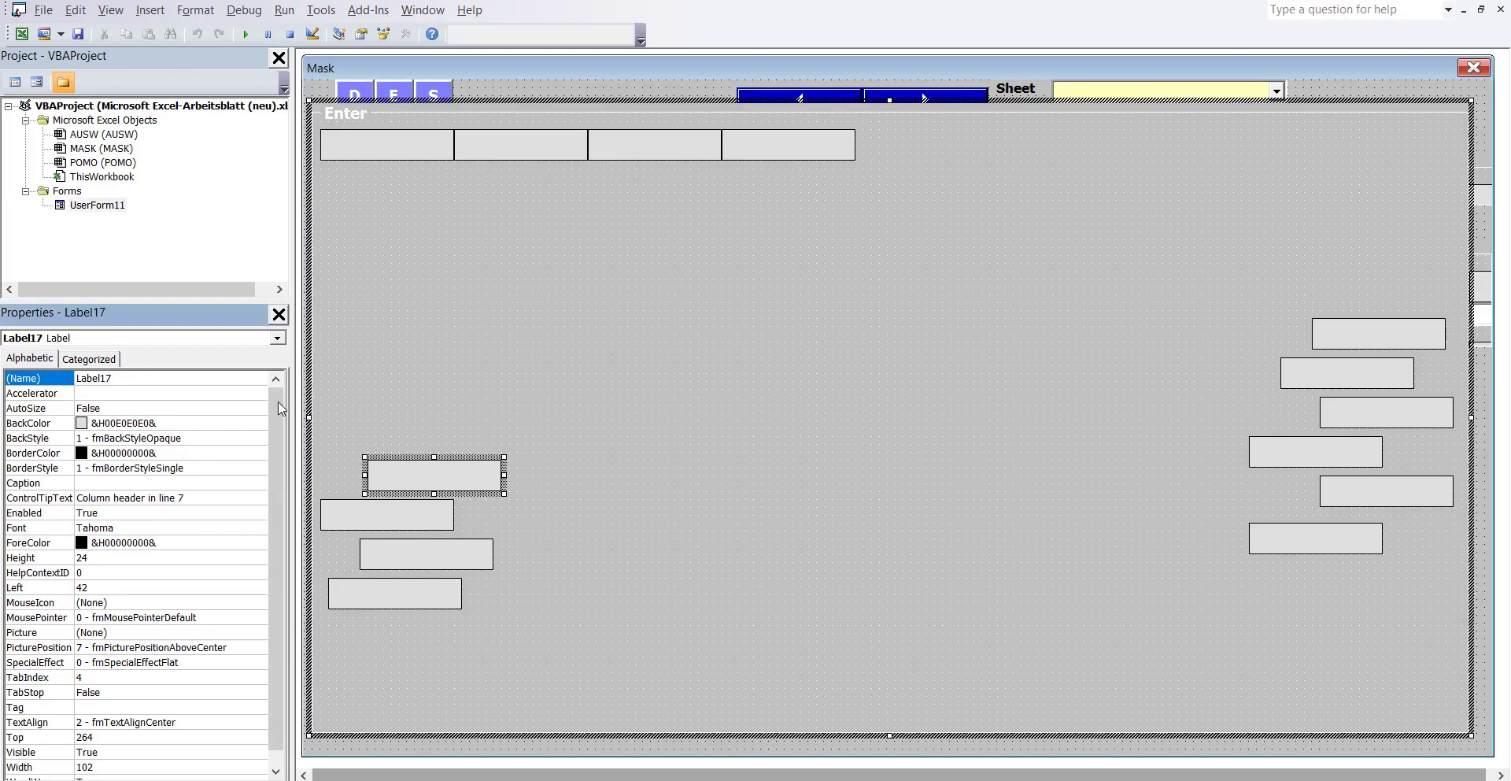
pyautogui.click(142, 380)
pyautogui.rightClick(96, 381)
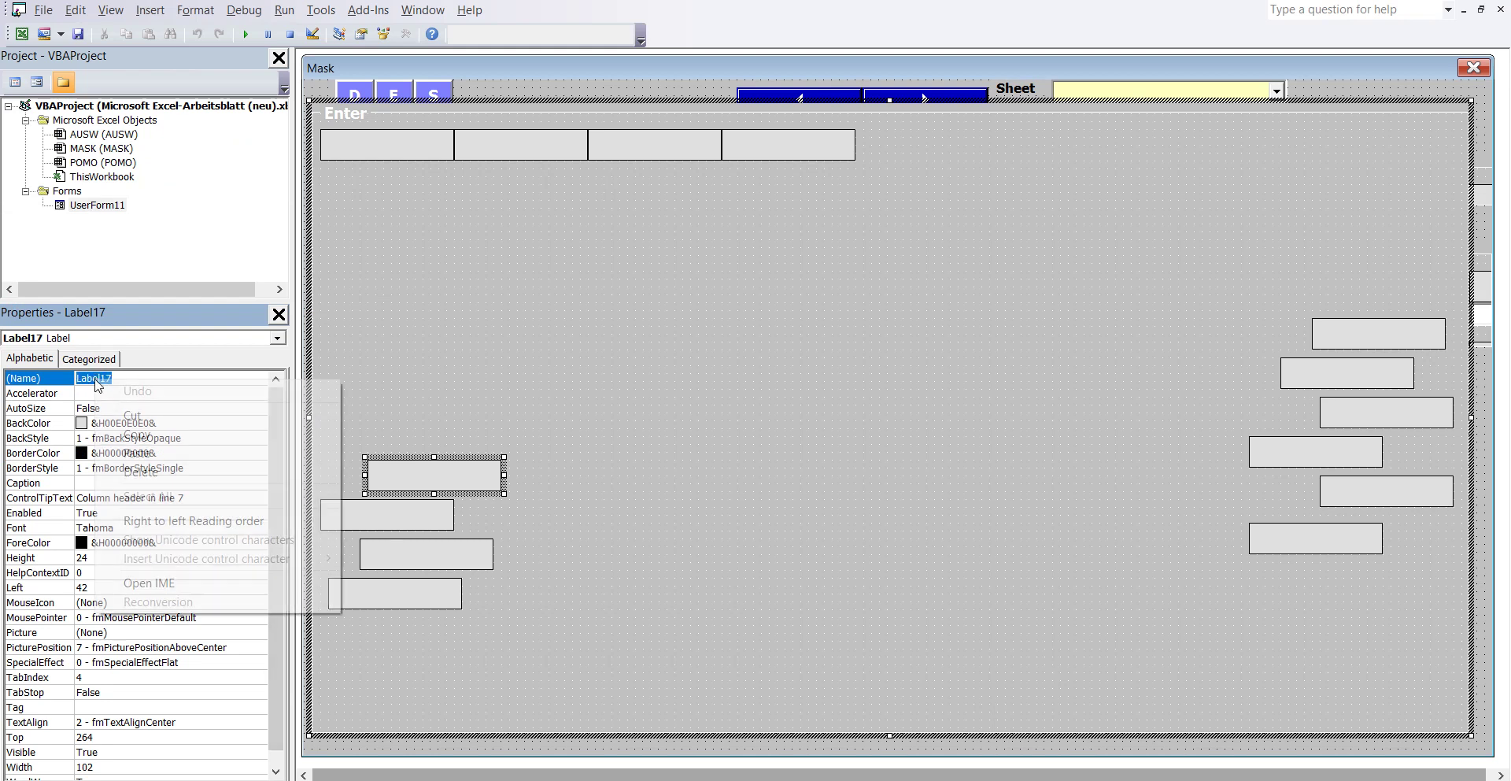
pyautogui.click(142, 454)
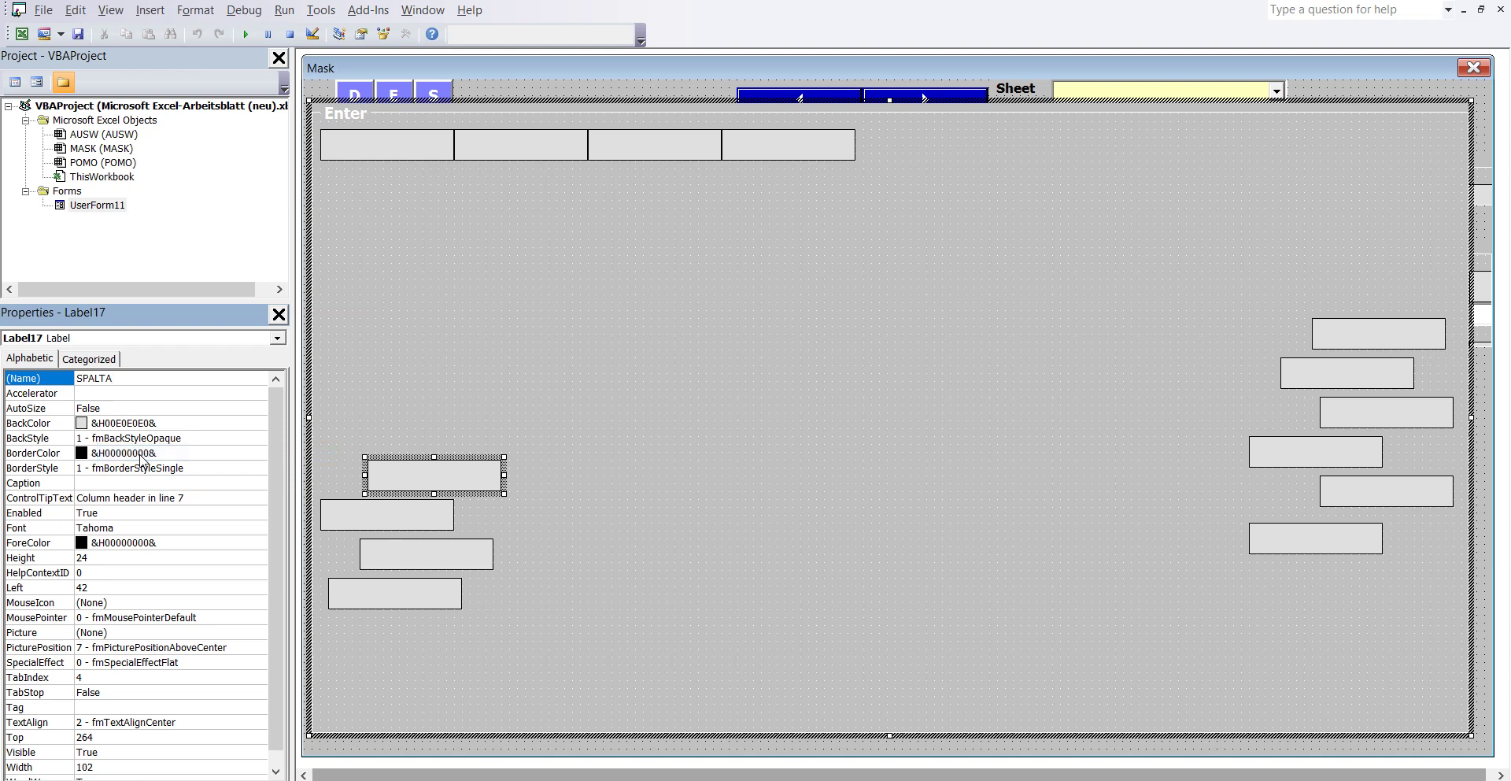
pyautogui.write('E')
pyautogui.click(106, 588)
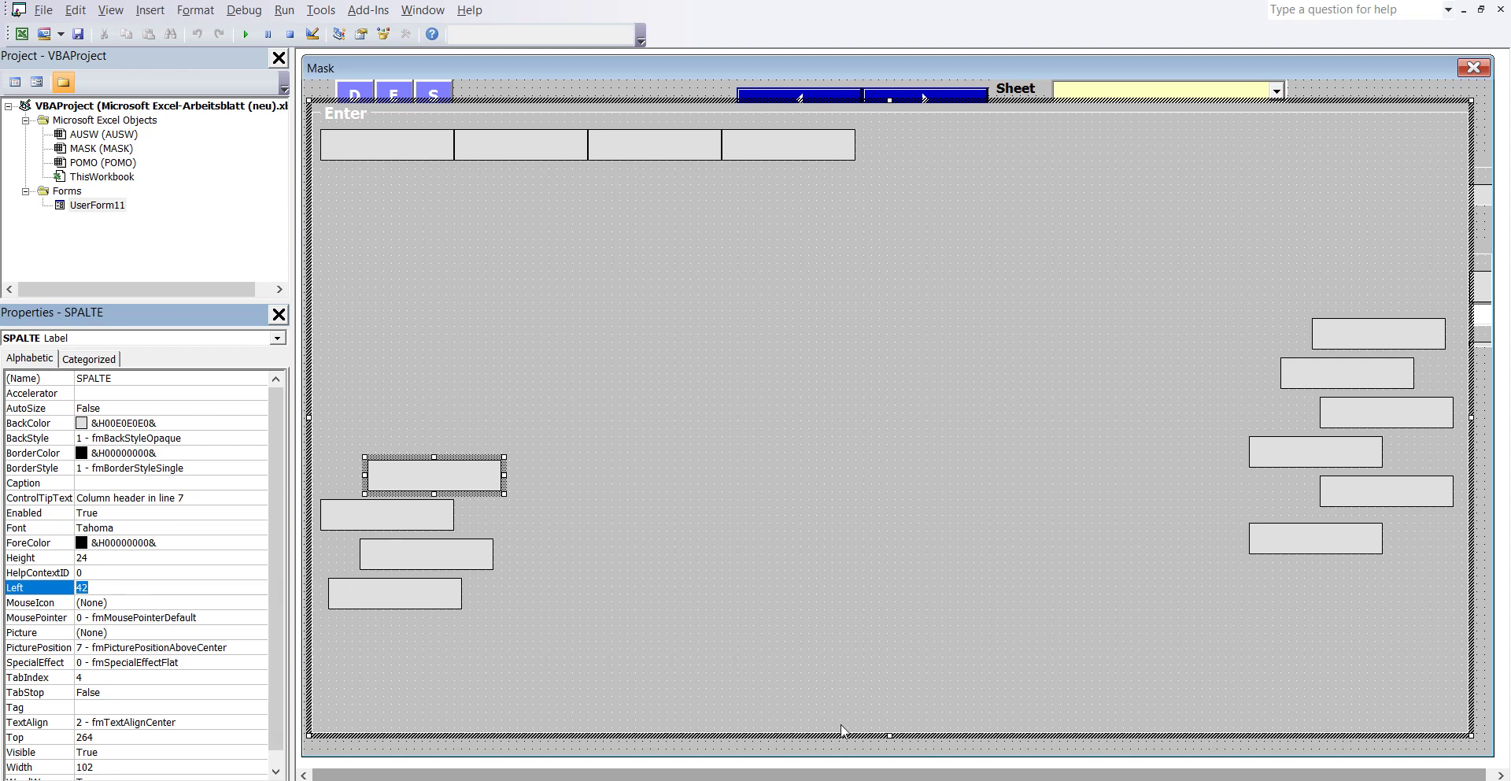
# Set SPALTE's Left to 414 and Top to 12, moving it into the top row.
pyautogui.click(751, 725)
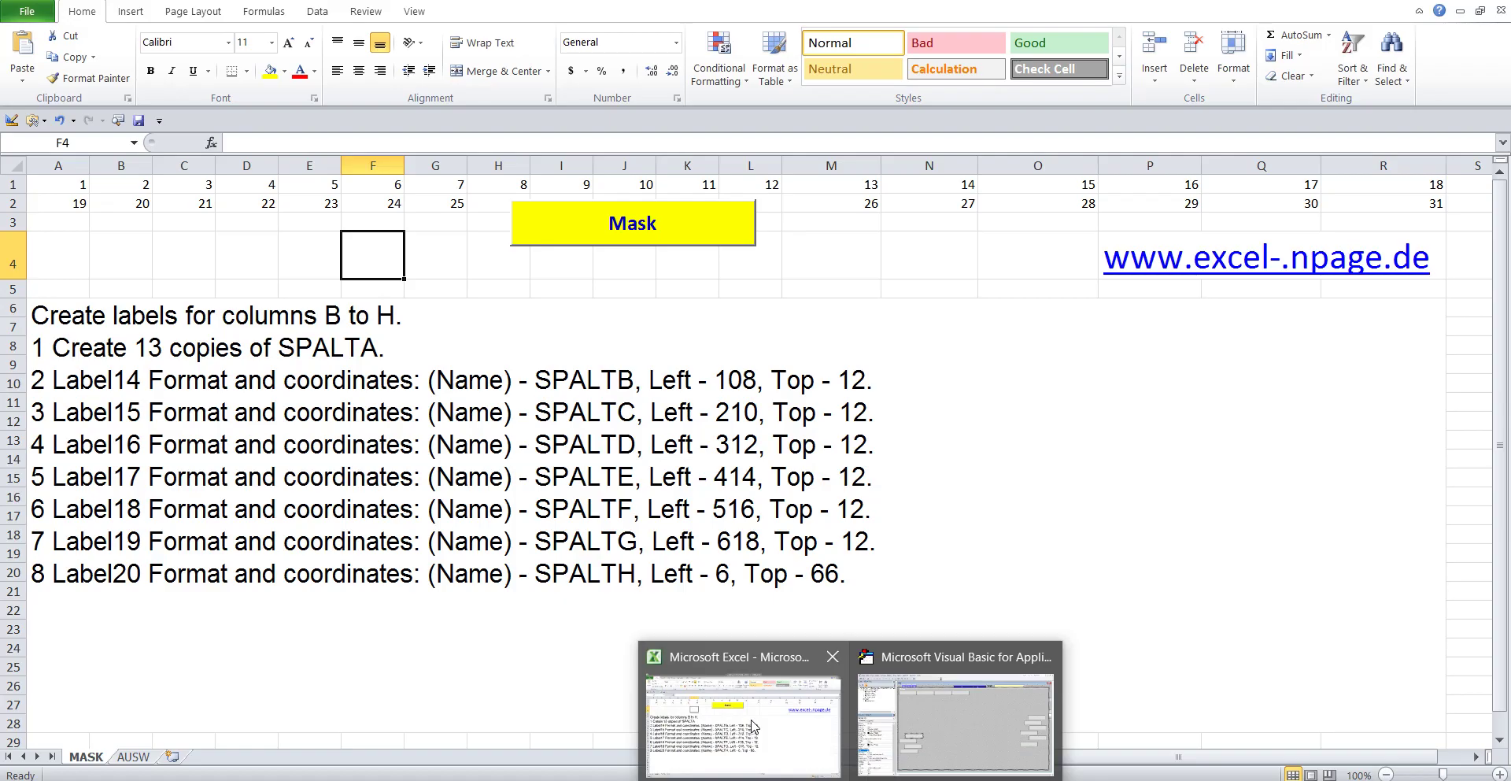
pyautogui.hotkey('alt', 'F11')
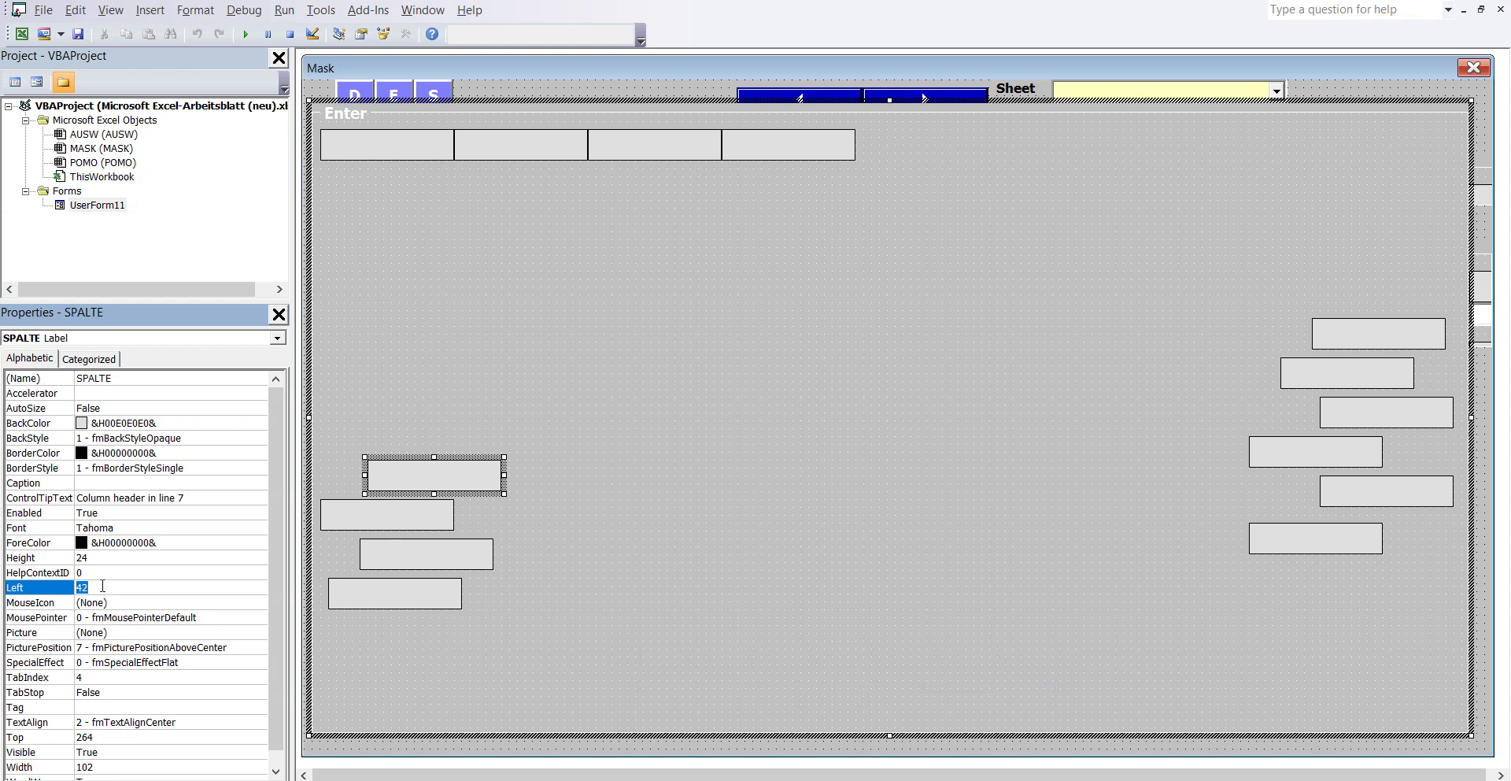
pyautogui.write('414')
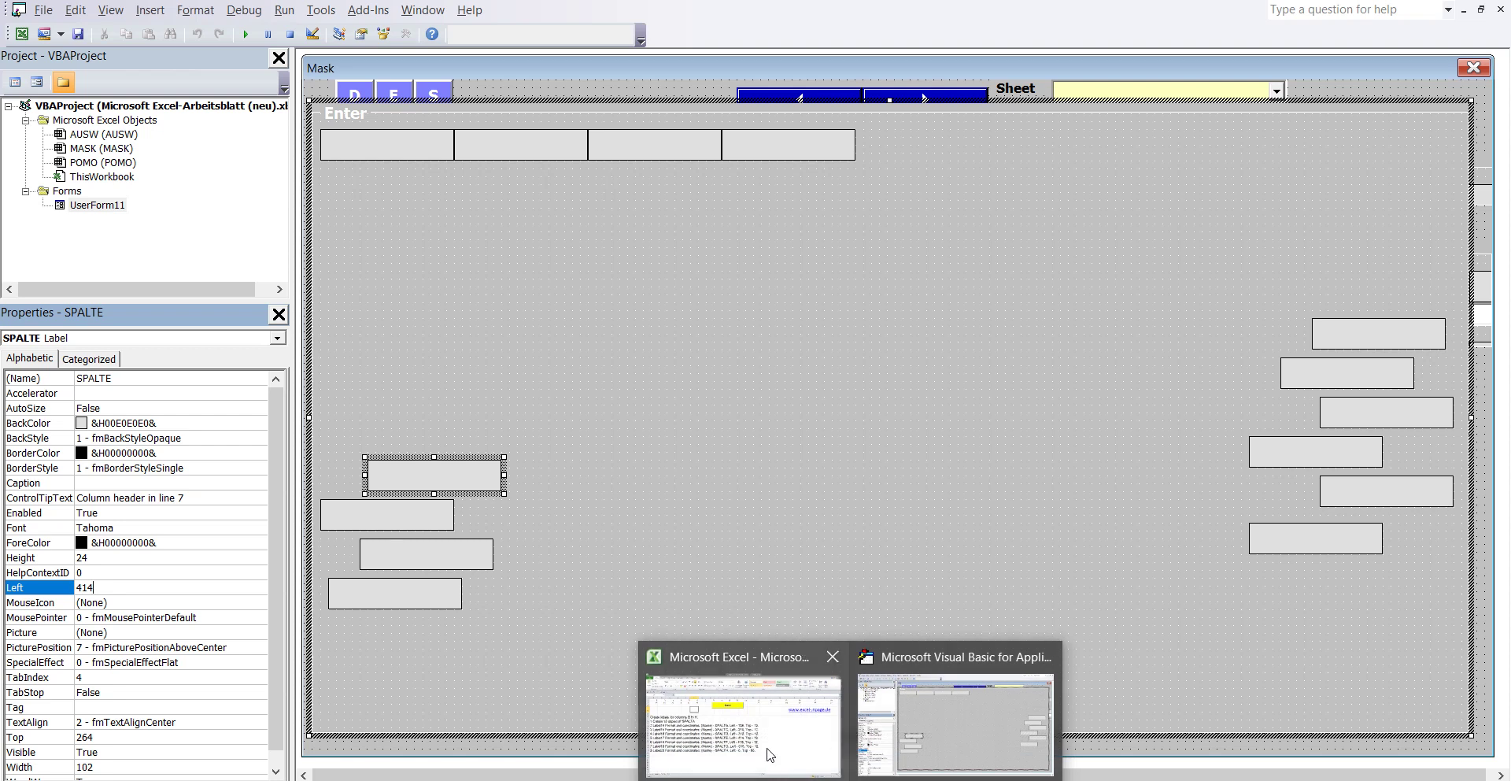
pyautogui.click(770, 754)
pyautogui.click(957, 720)
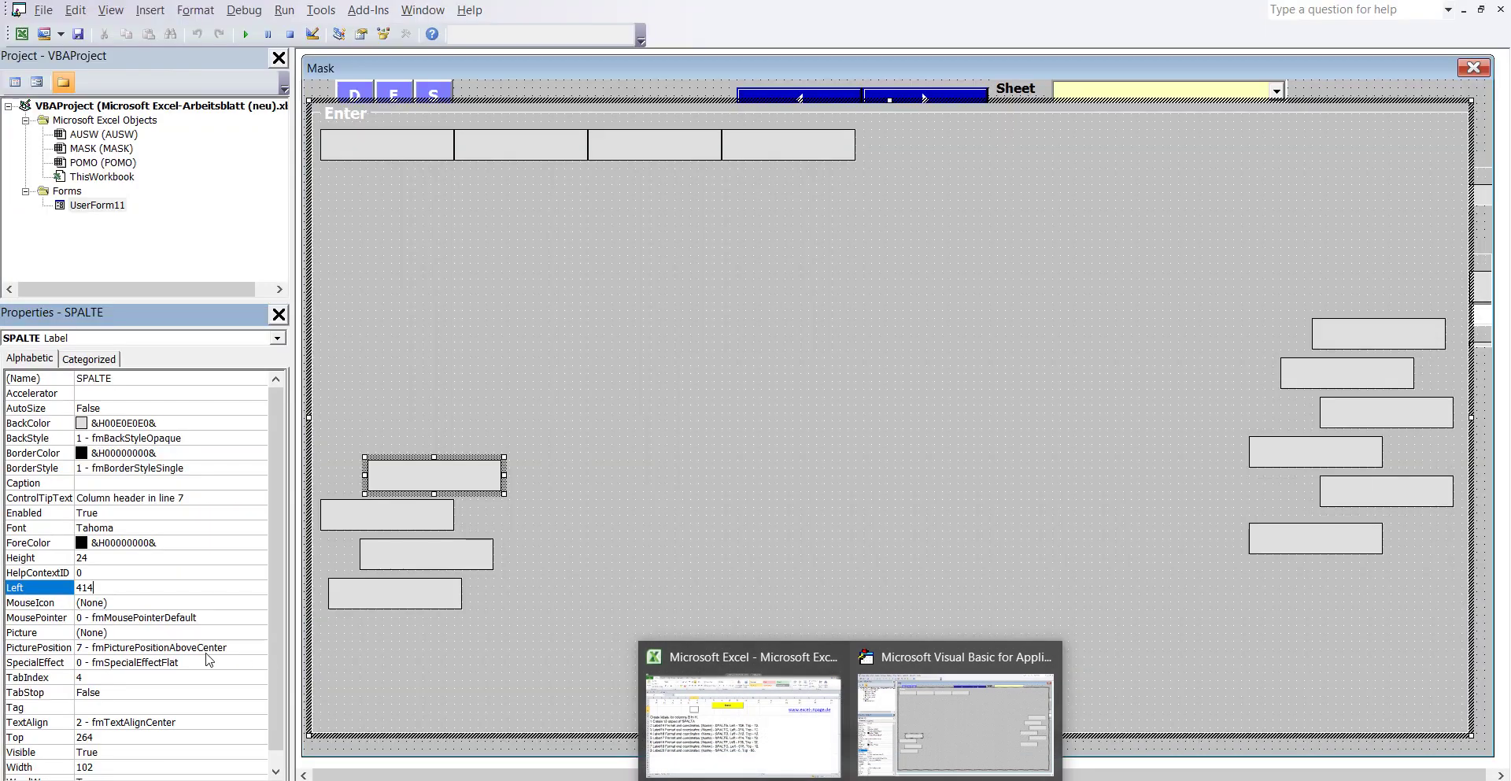
pyautogui.click(101, 737)
pyautogui.write('12')
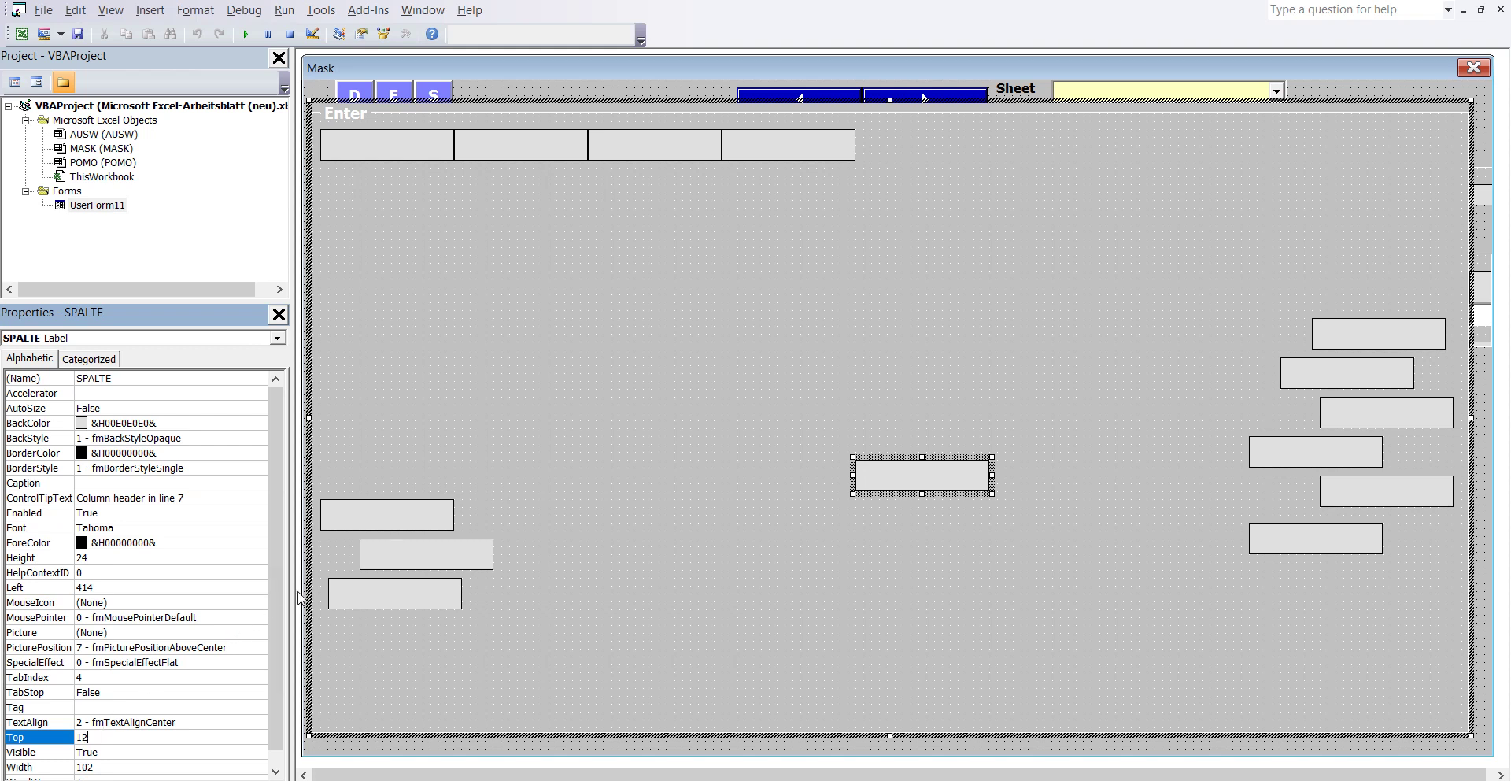
pyautogui.press('Return')
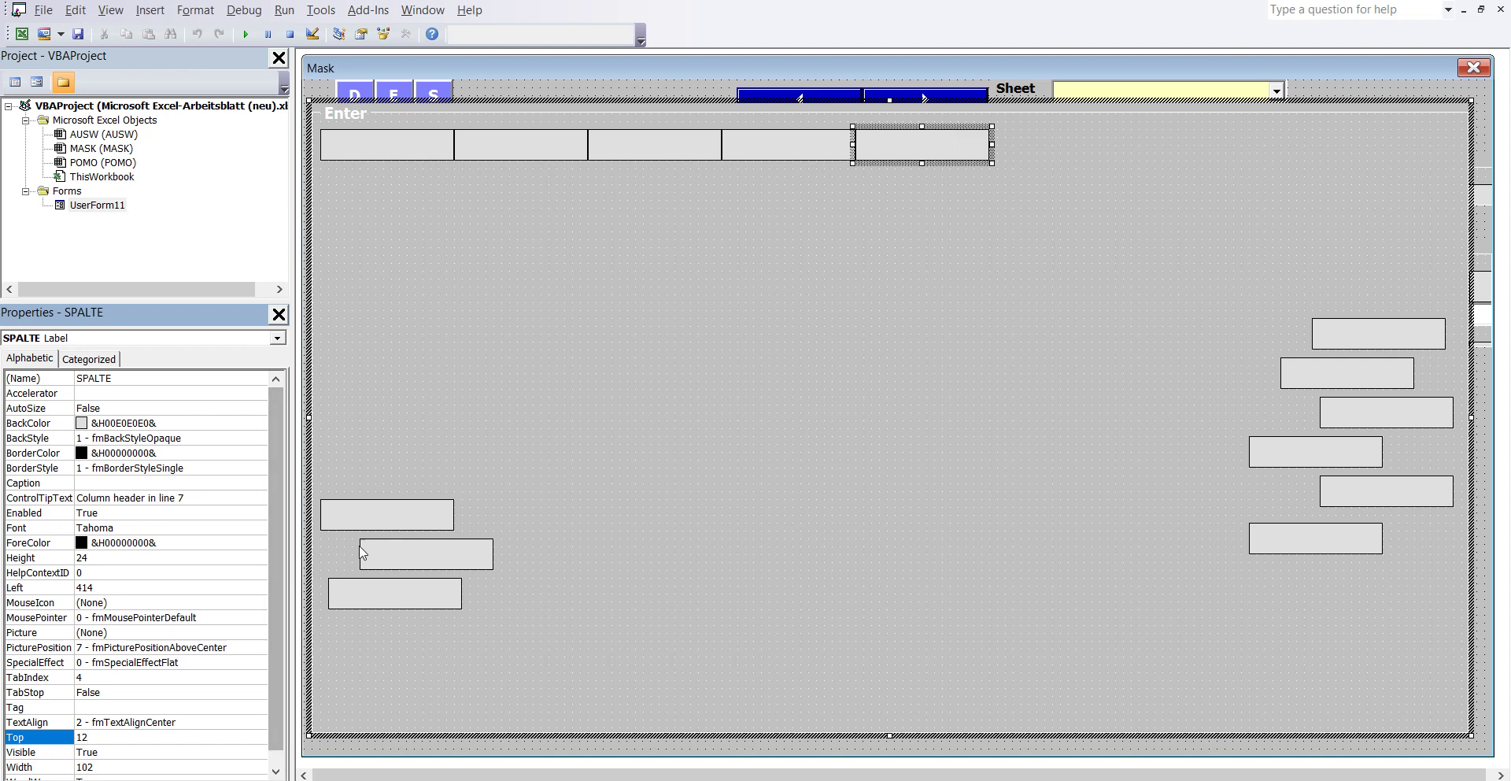
pyautogui.click(393, 516)
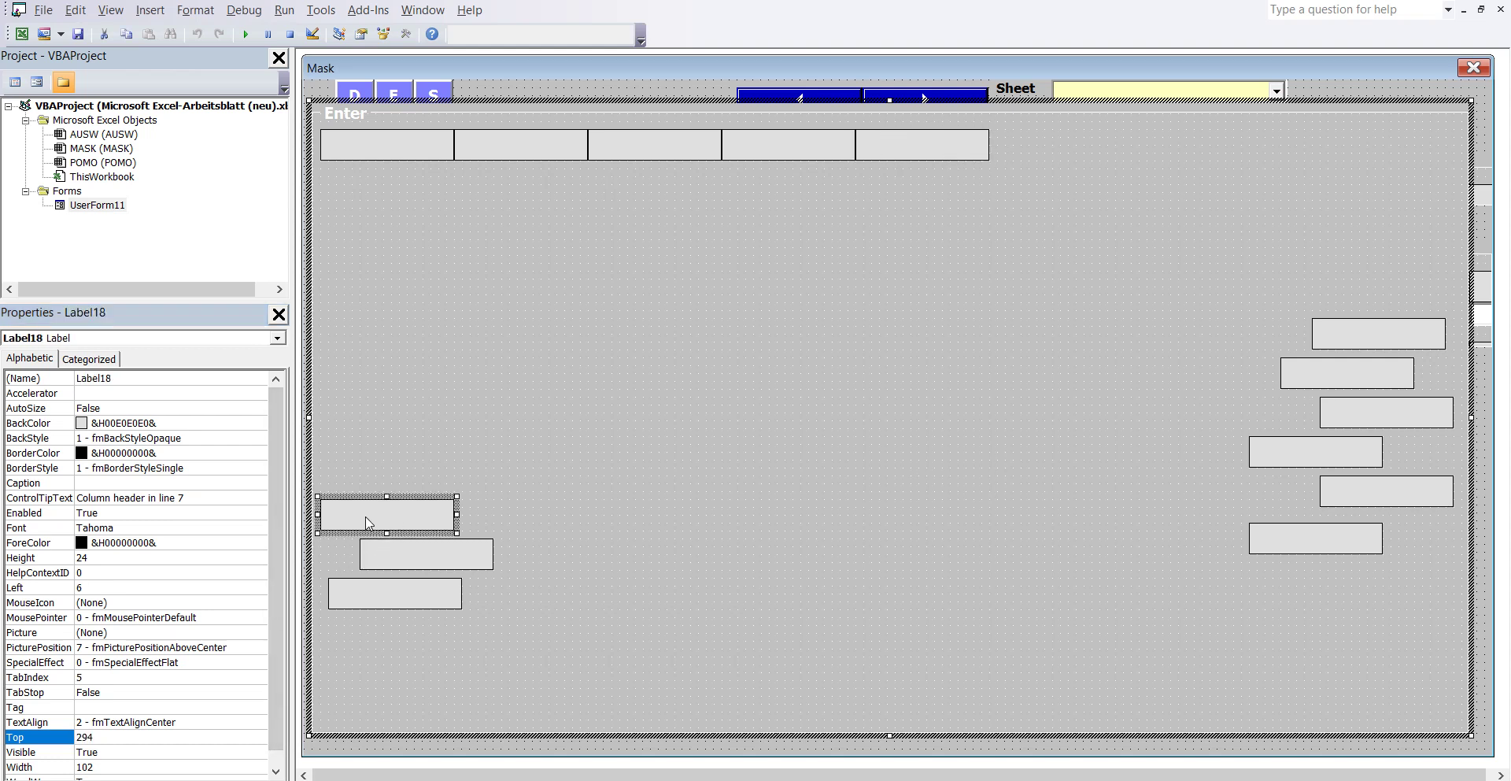
# Select Label18's name and look up its settings in the cell A6 instructions on the MASK sheet.
pyautogui.click(120, 378)
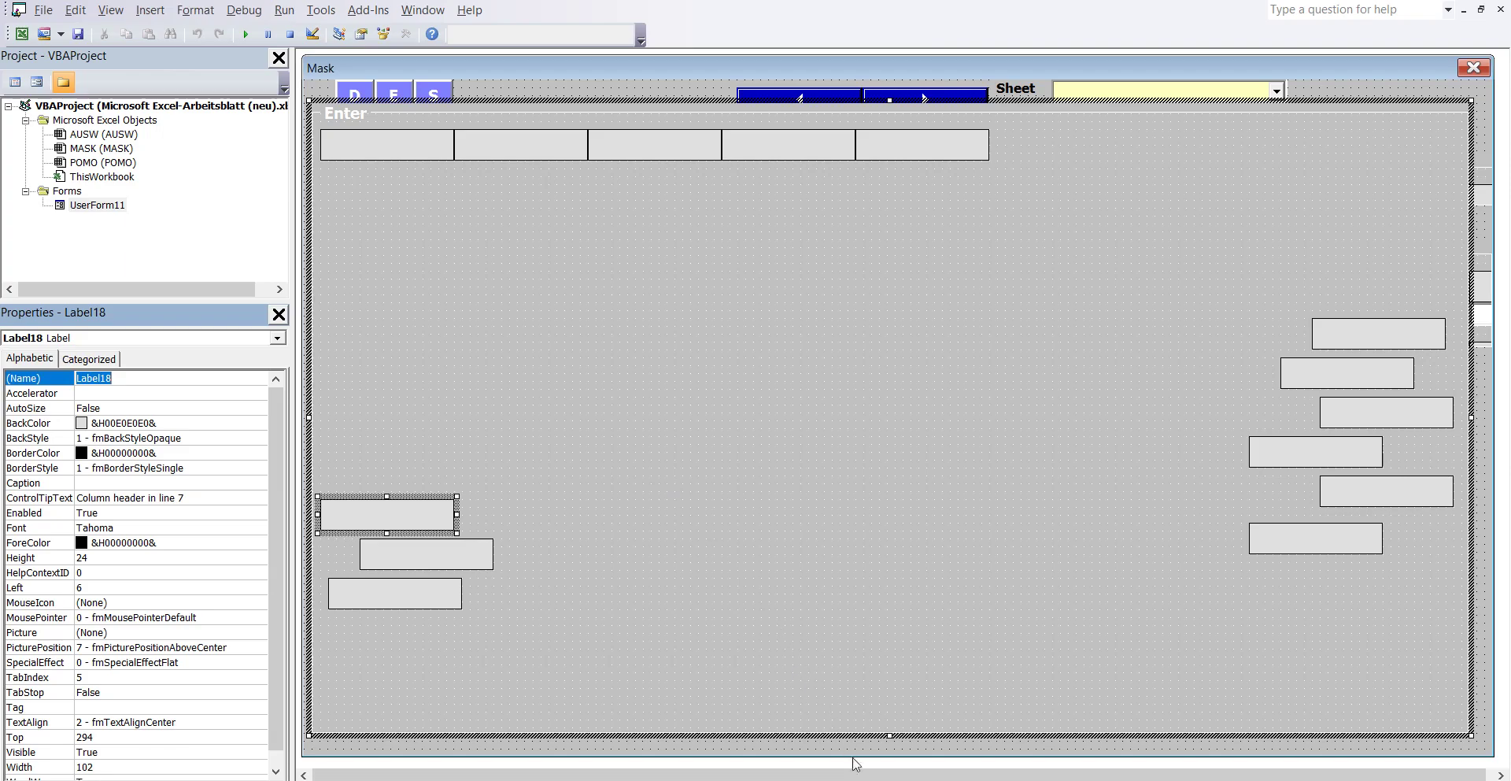
pyautogui.click(823, 768)
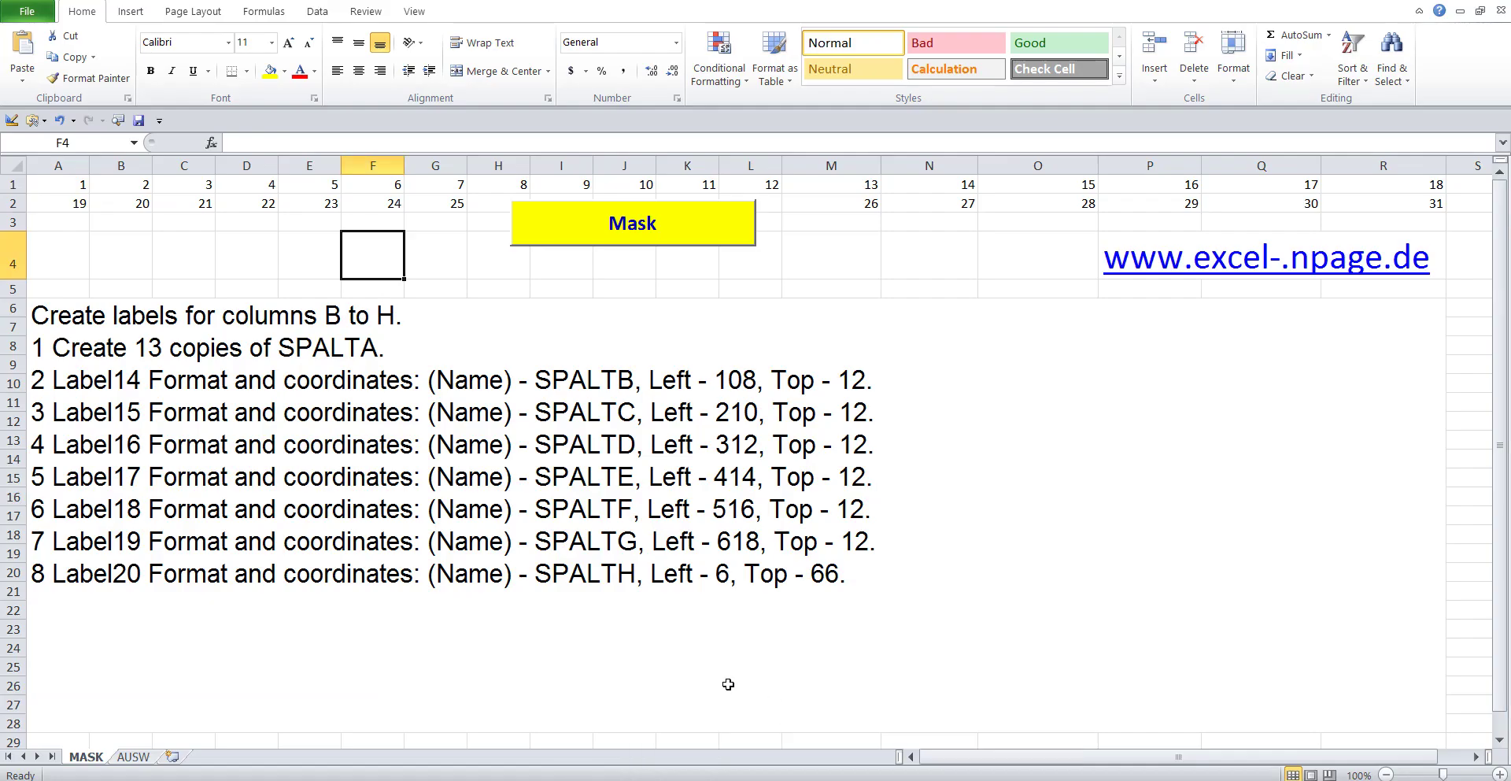
pyautogui.click(229, 521)
pyautogui.doubleClick(184, 502)
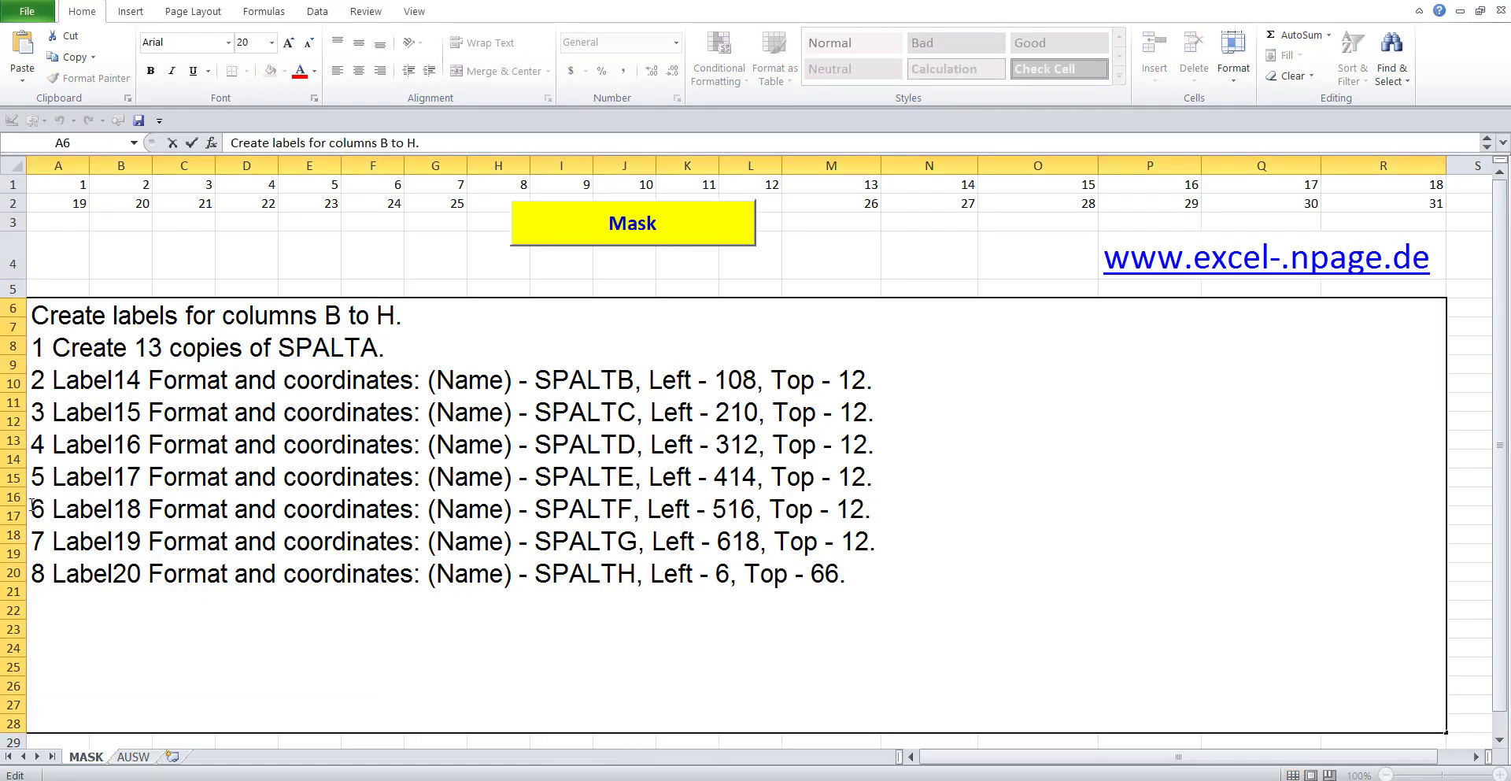
pyautogui.moveTo(31, 508); pyautogui.dragTo(1000, 518)
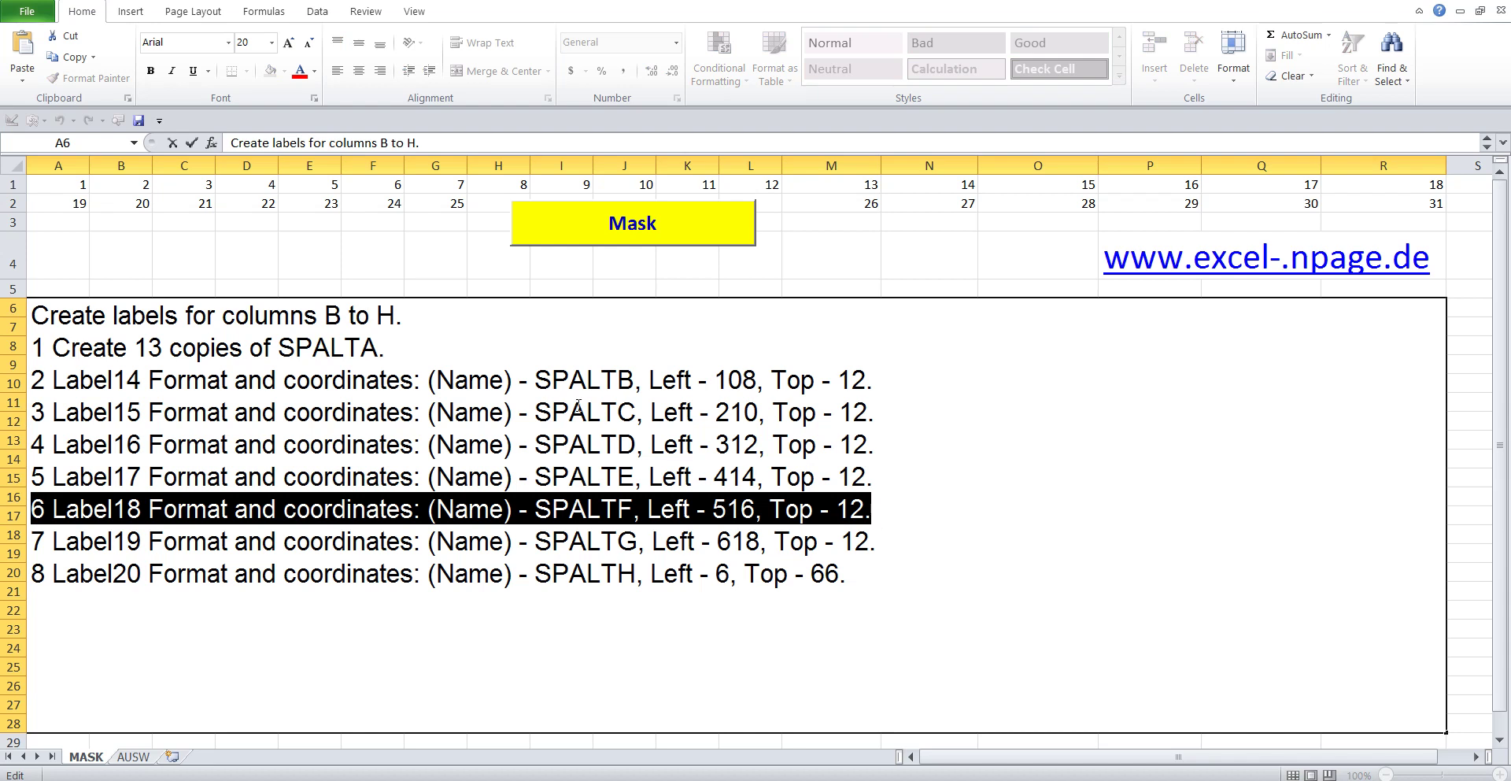
pyautogui.click(420, 263)
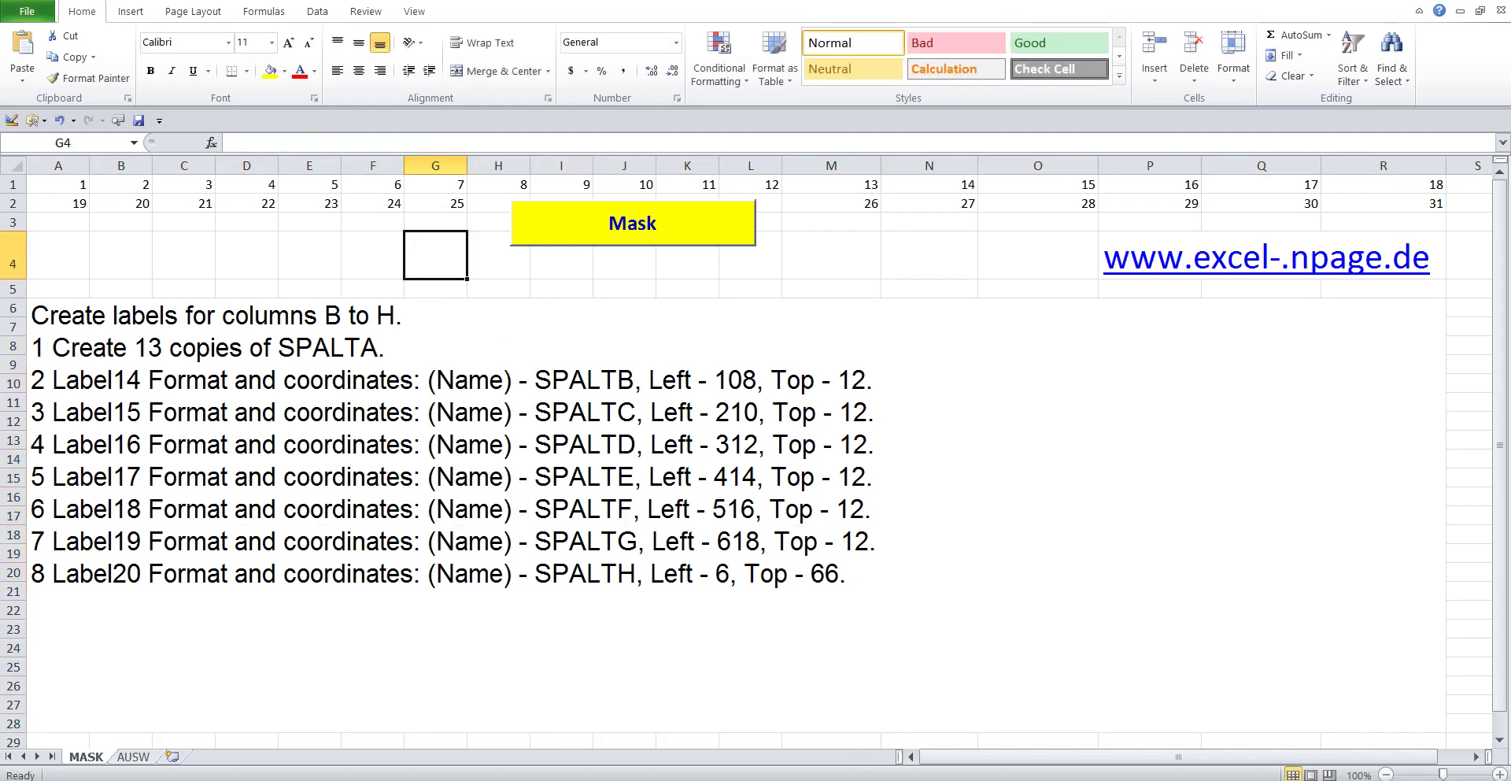
pyautogui.click(941, 735)
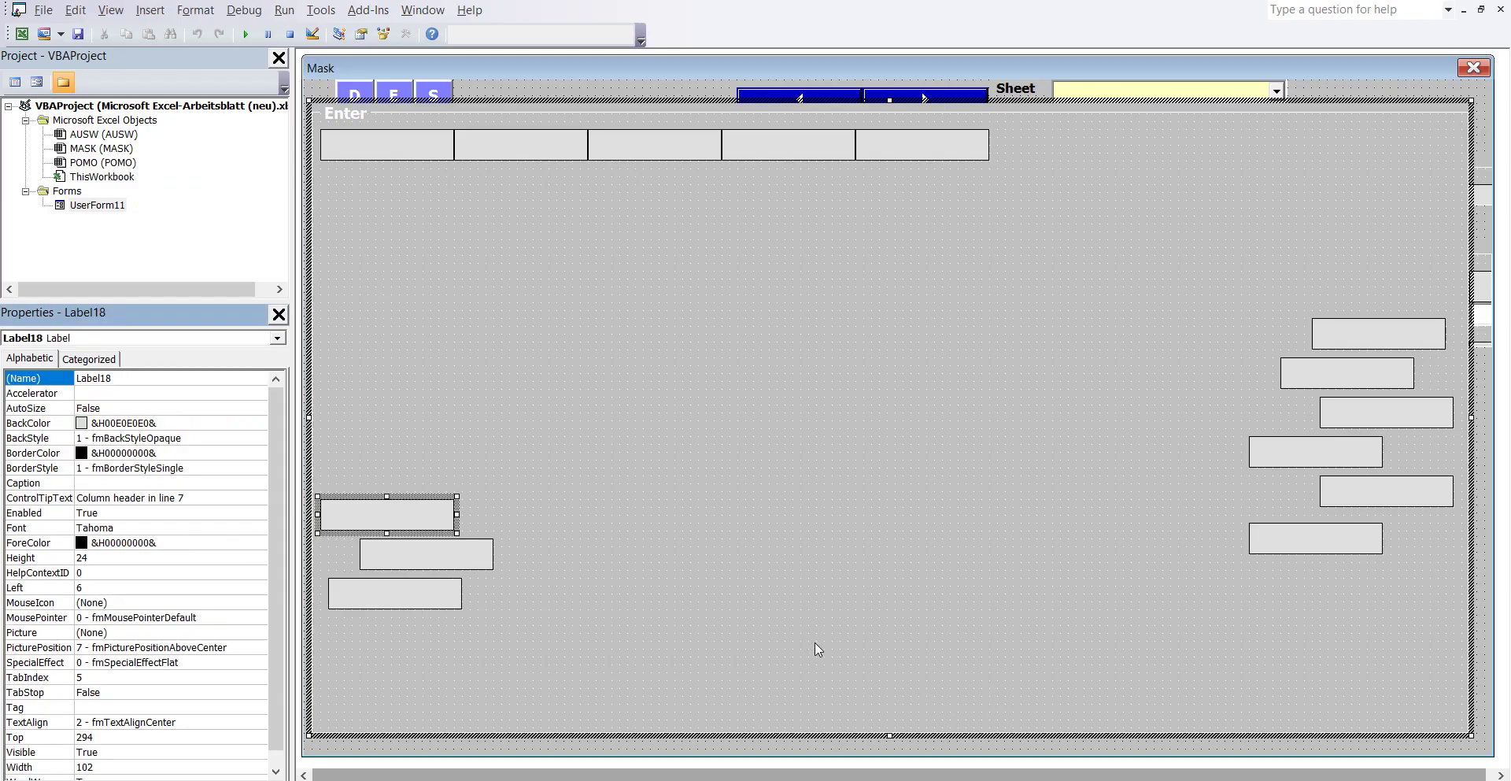
# Rename Label18 to SPALTF by pasting SPALTA and adding F.
pyautogui.click(135, 384)
pyautogui.rightClick(105, 378)
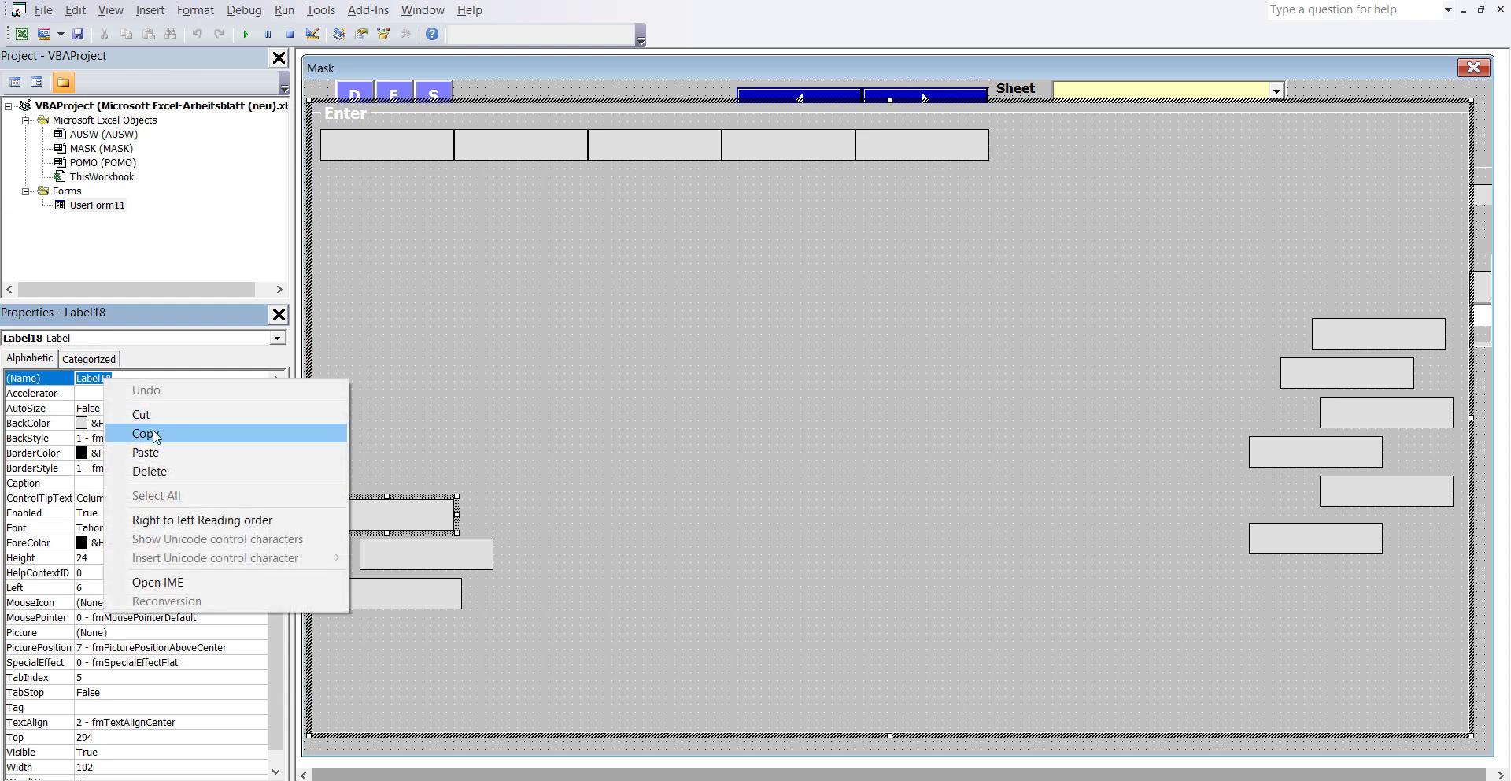
pyautogui.click(169, 452)
pyautogui.write('SPALT')
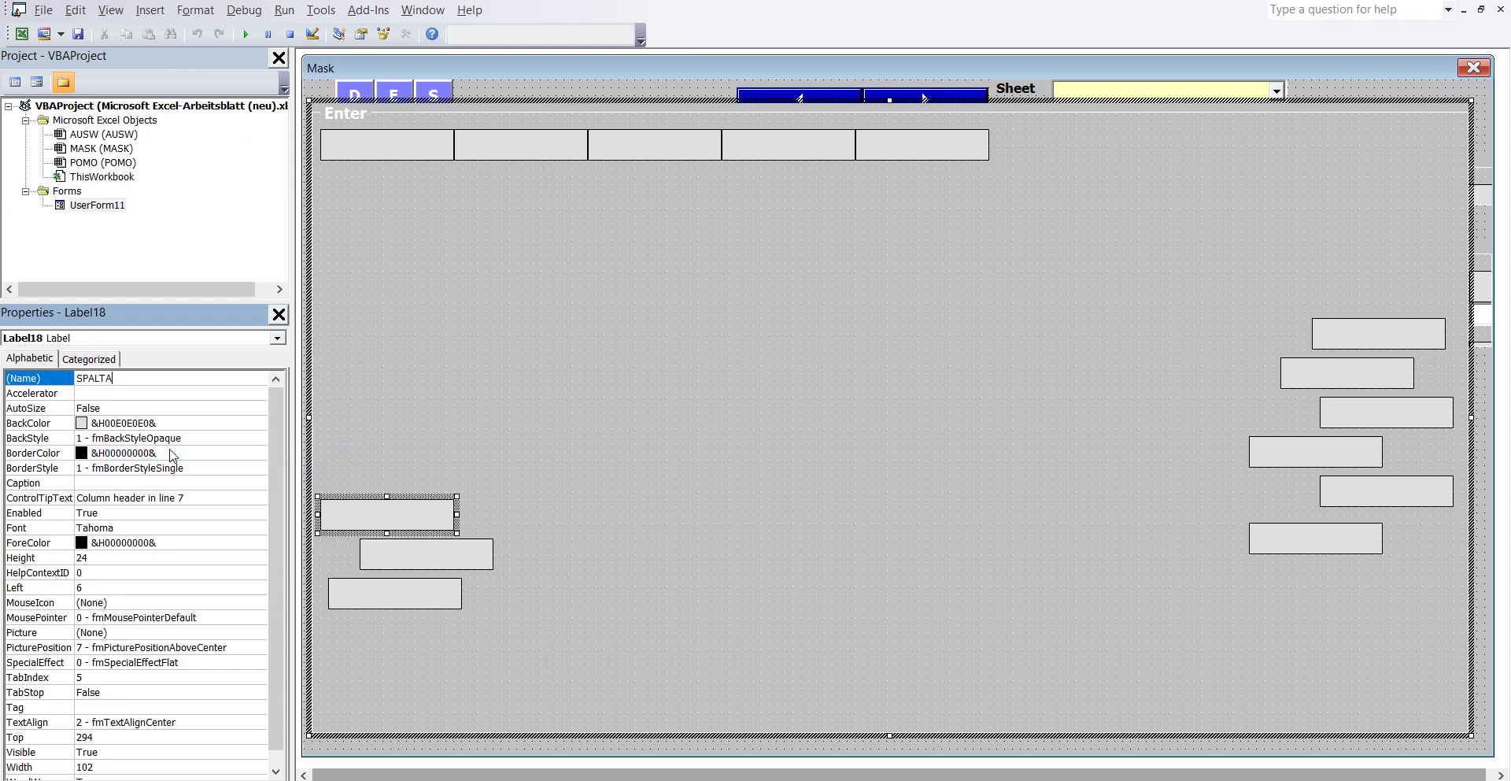
pyautogui.write('F')
pyautogui.moveTo(773, 773)
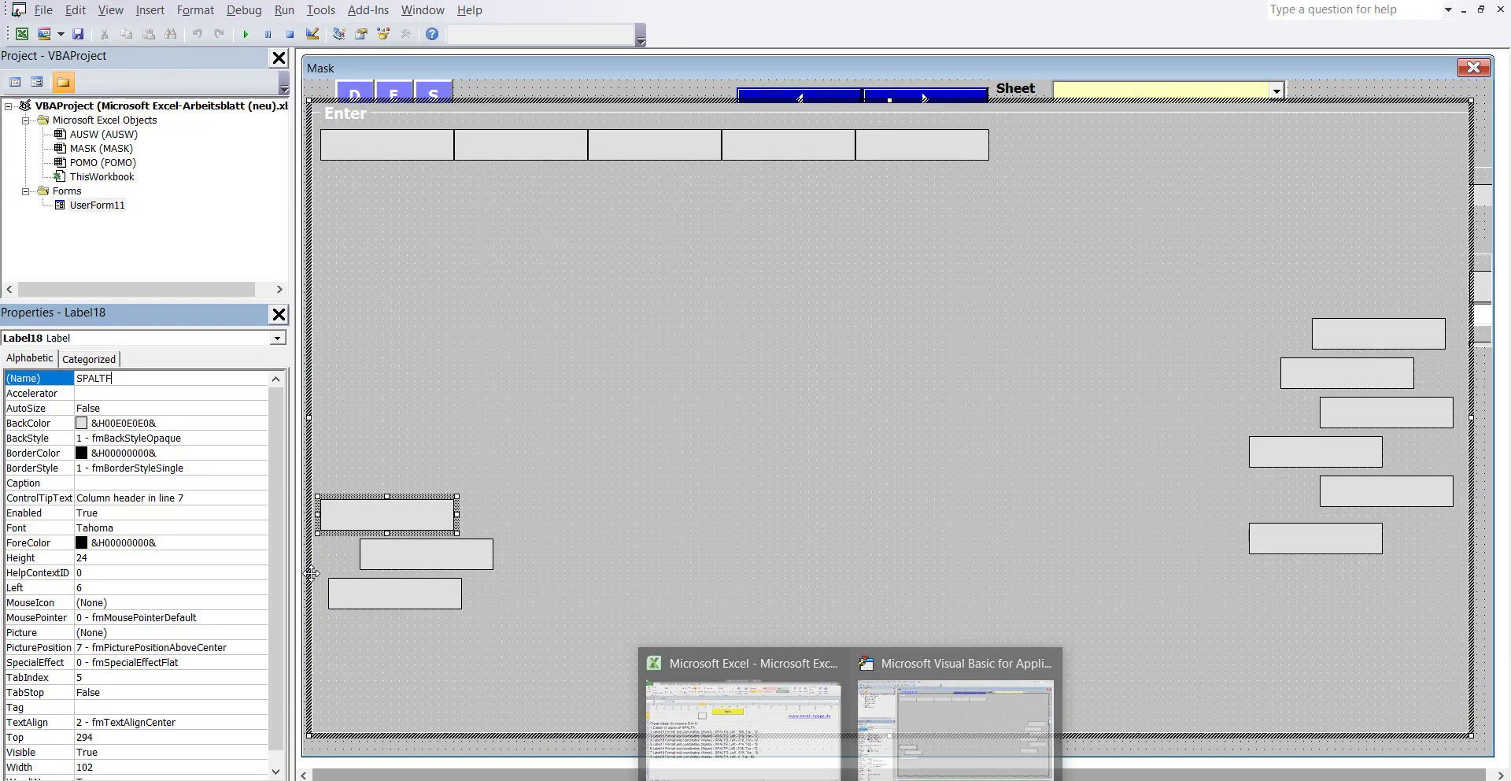
pyautogui.click(956, 724)
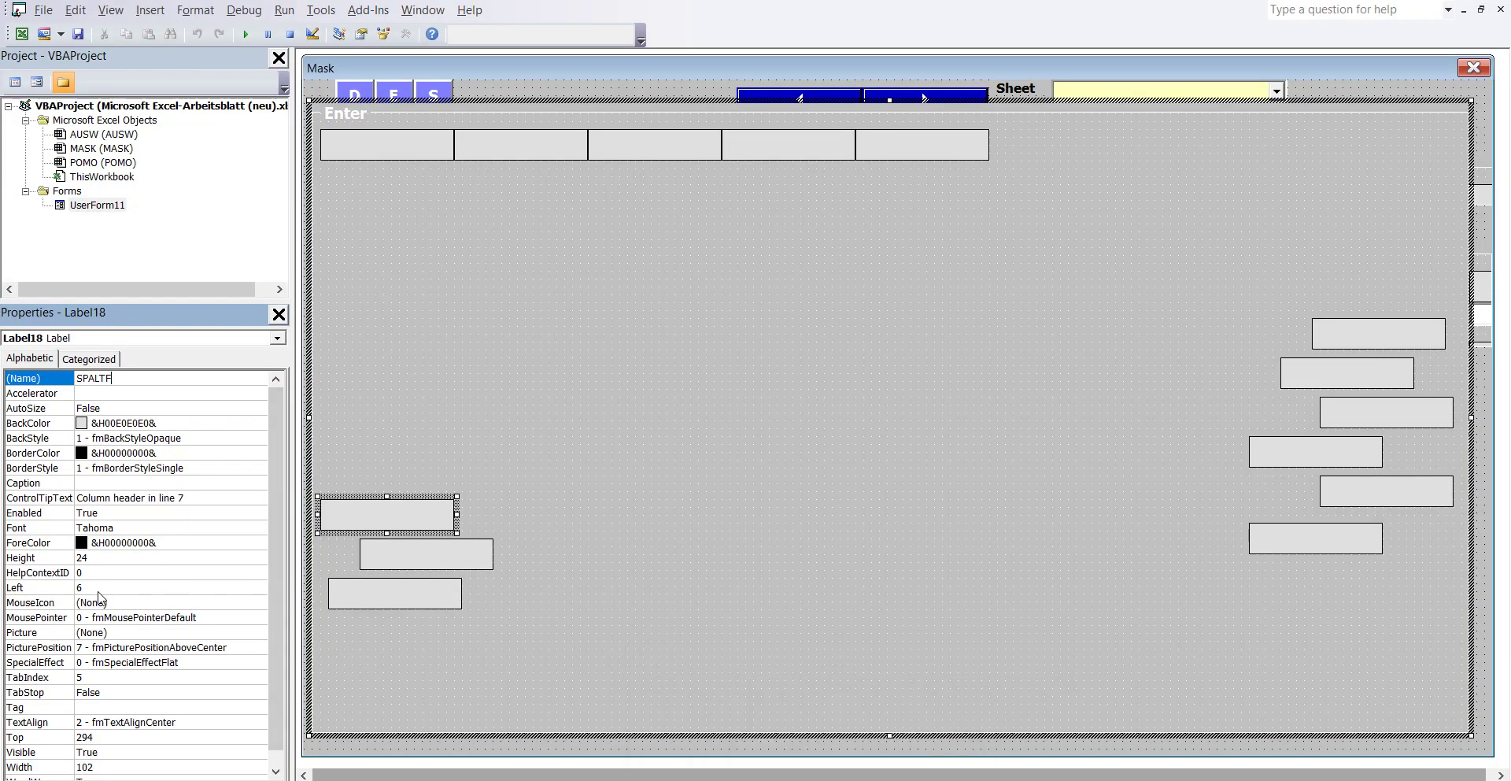
# Set SPALTF's Left to 516 and Top to 12.
pyautogui.click(100, 591)
pyautogui.write('516')
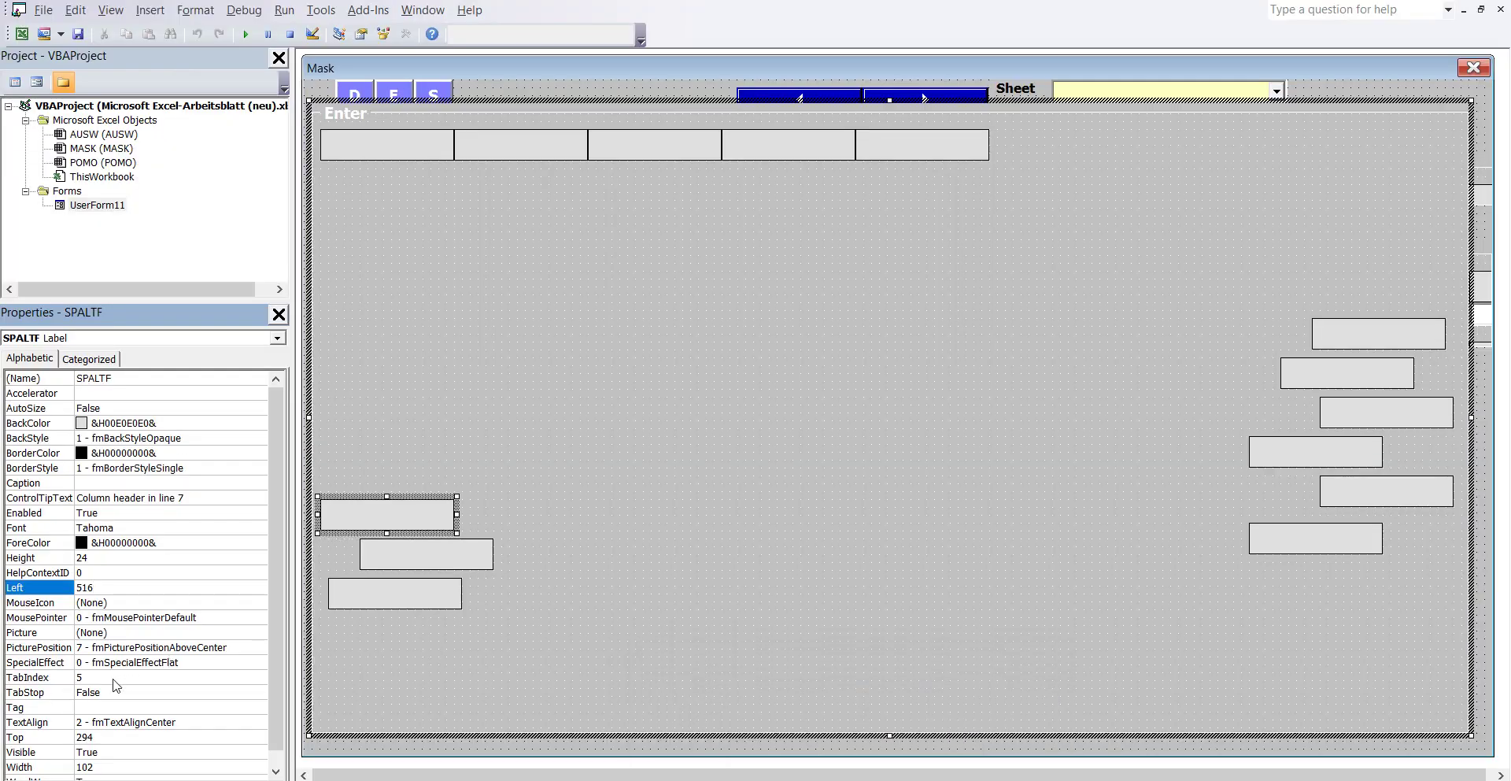
pyautogui.click(100, 736)
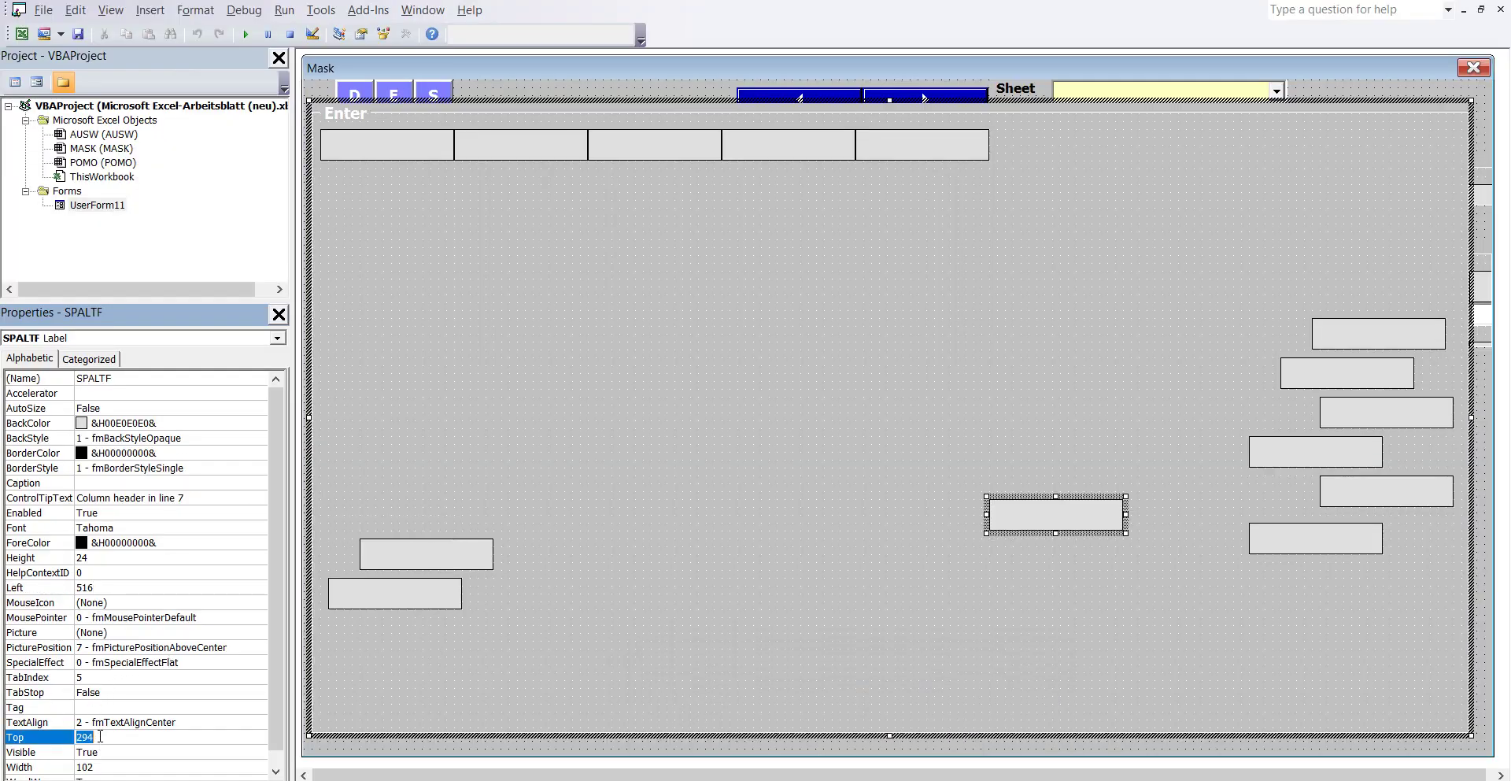
pyautogui.write('12')
pyautogui.press('Return')
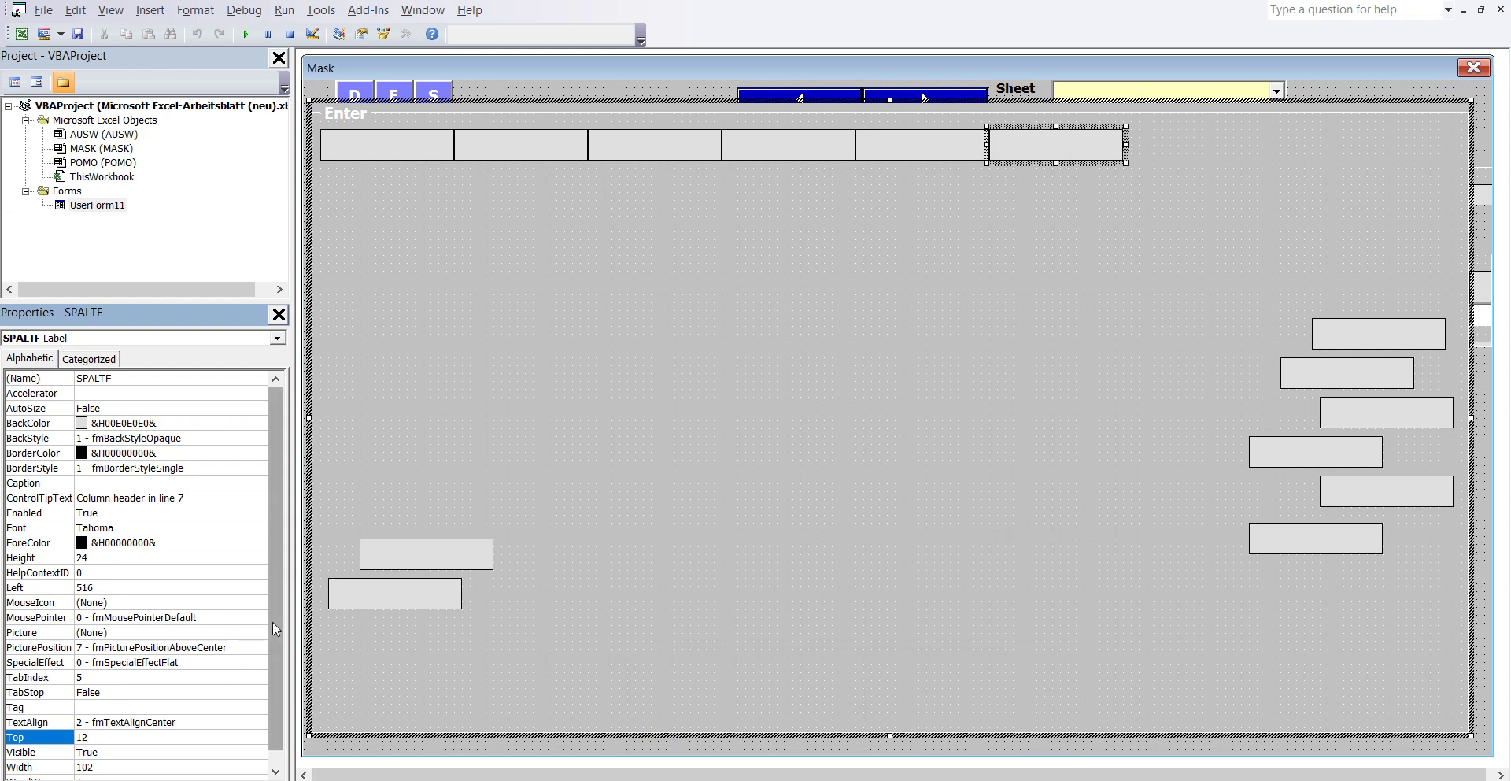
# Select Label19's name and look up its settings in the cell A6 instructions on the MASK sheet.
pyautogui.click(122, 378)
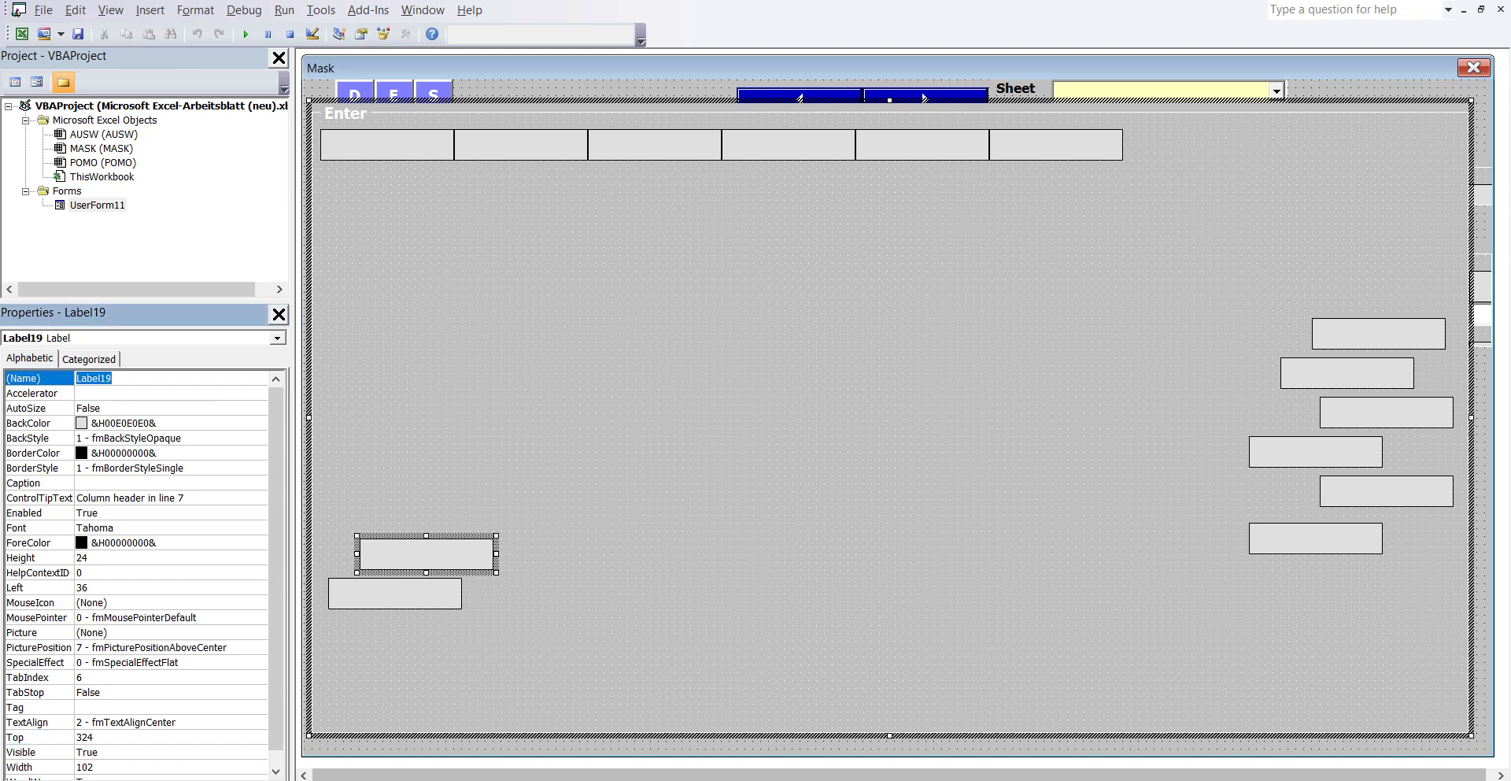
pyautogui.click(832, 768)
pyautogui.click(787, 729)
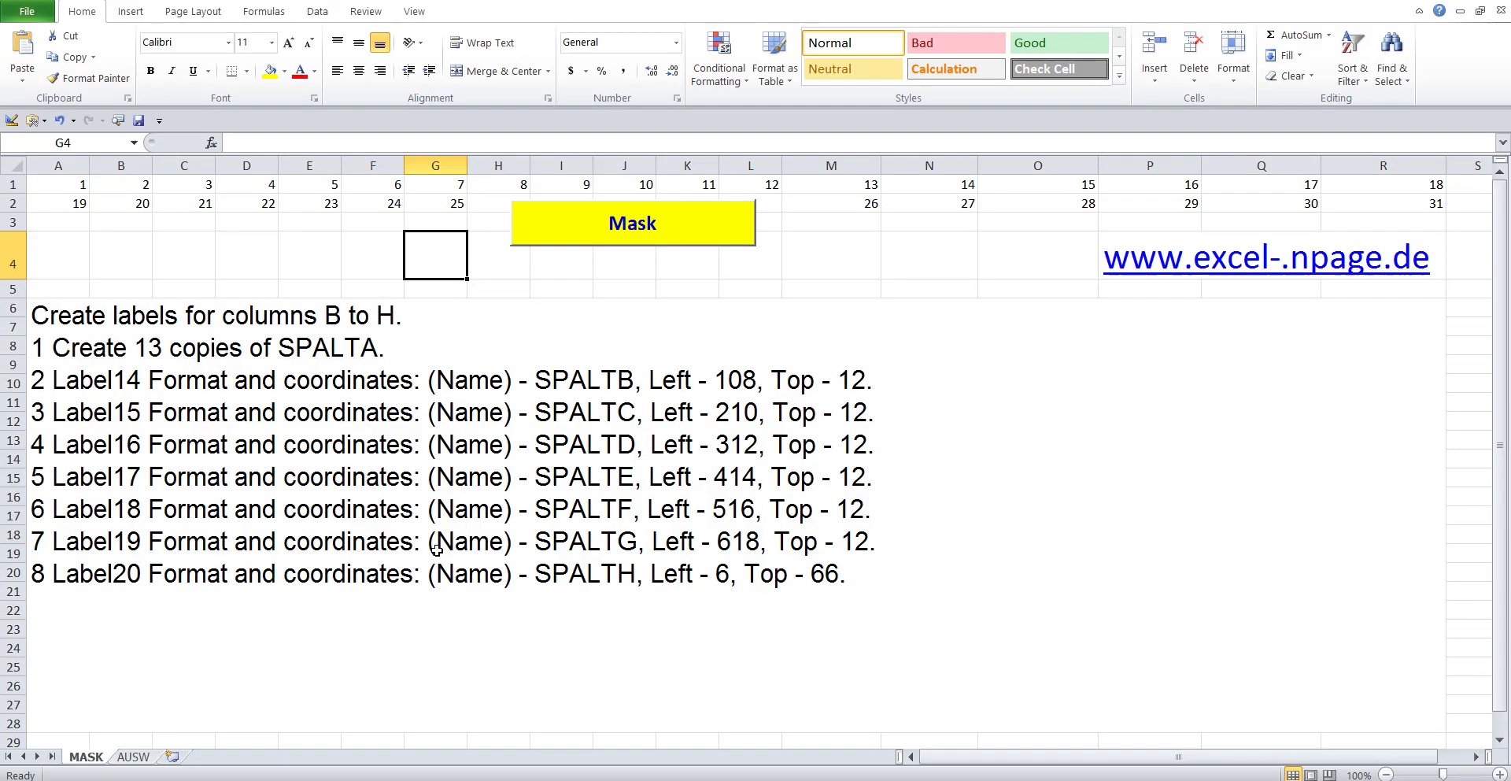
pyautogui.doubleClick(348, 512)
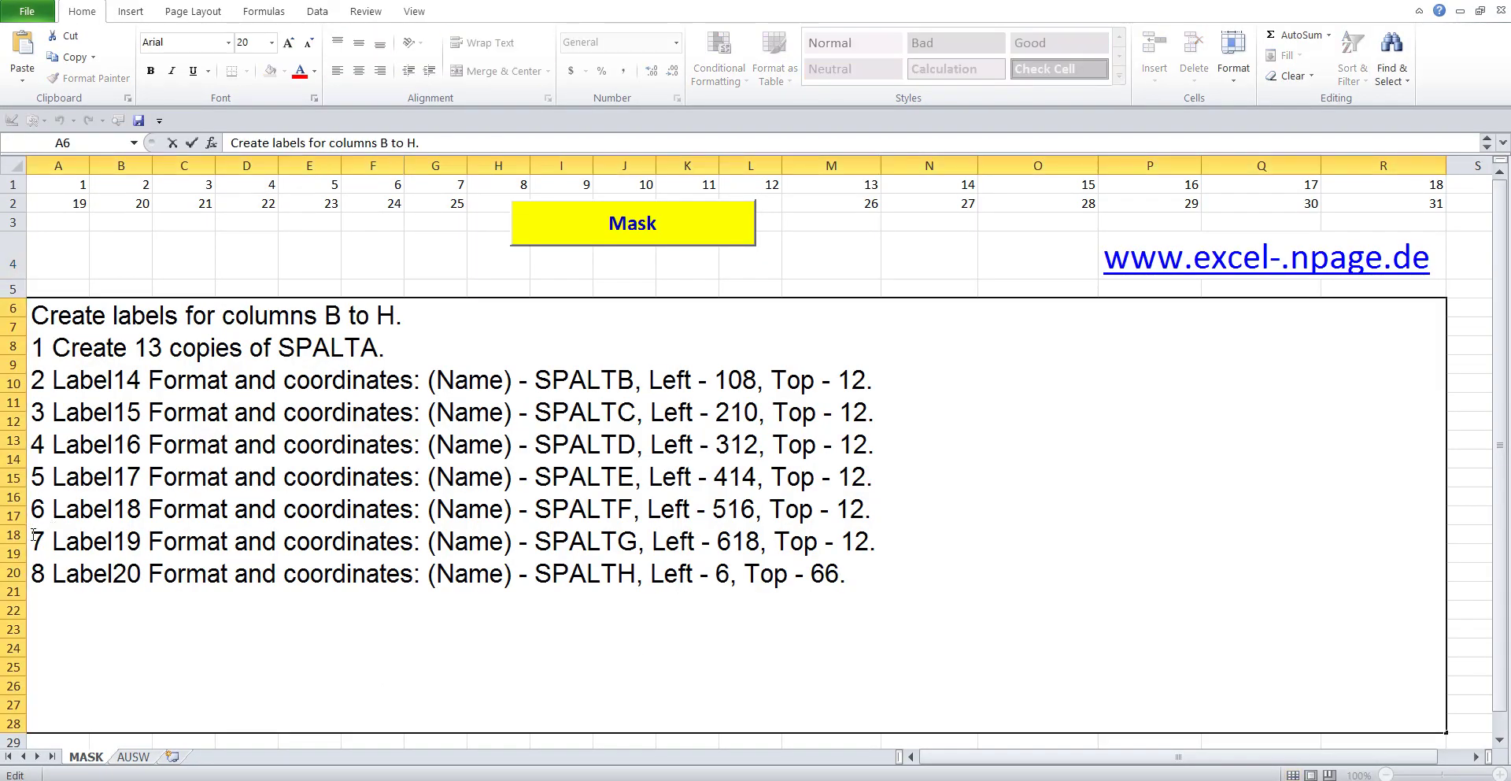
pyautogui.moveTo(33, 535); pyautogui.dragTo(989, 548)
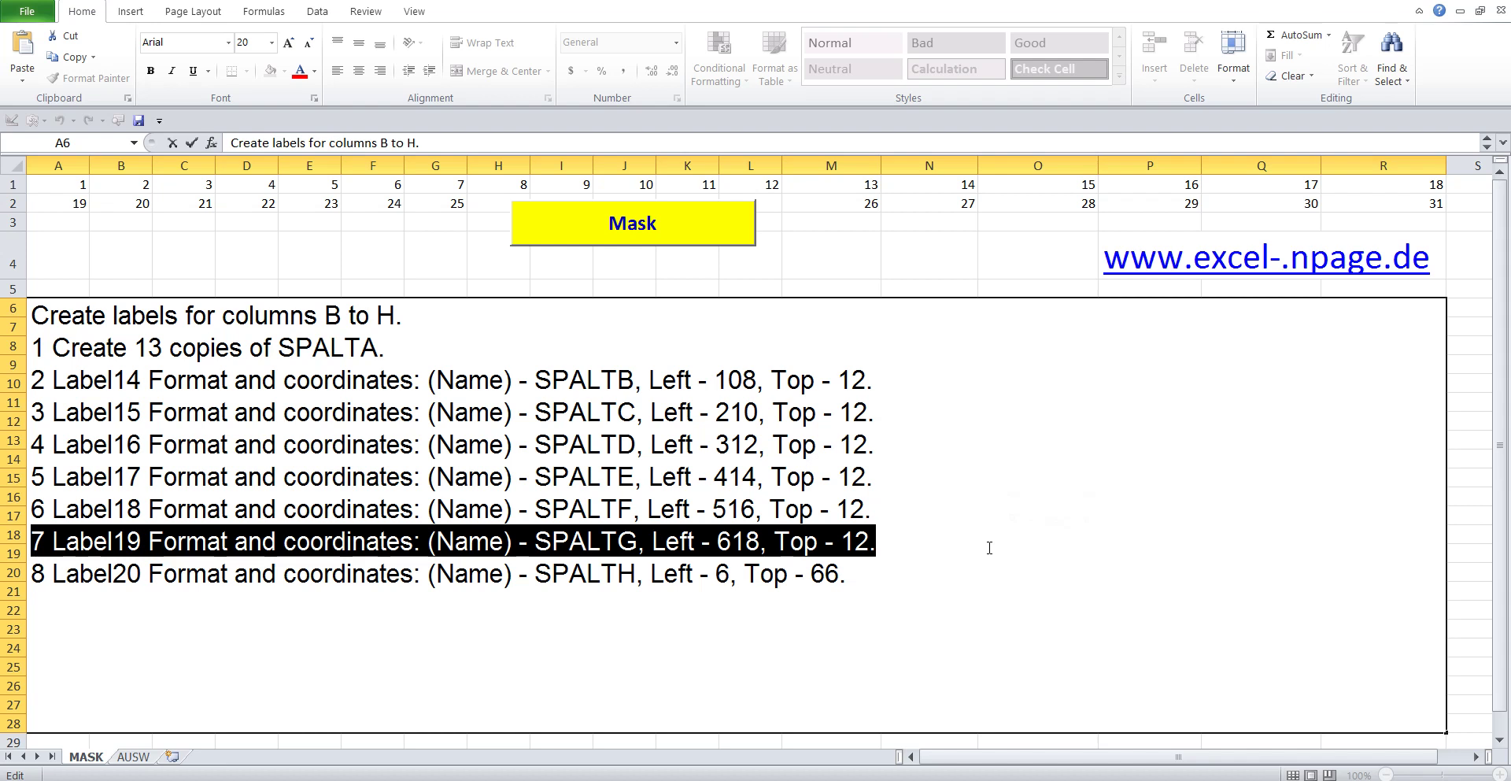
pyautogui.click(374, 263)
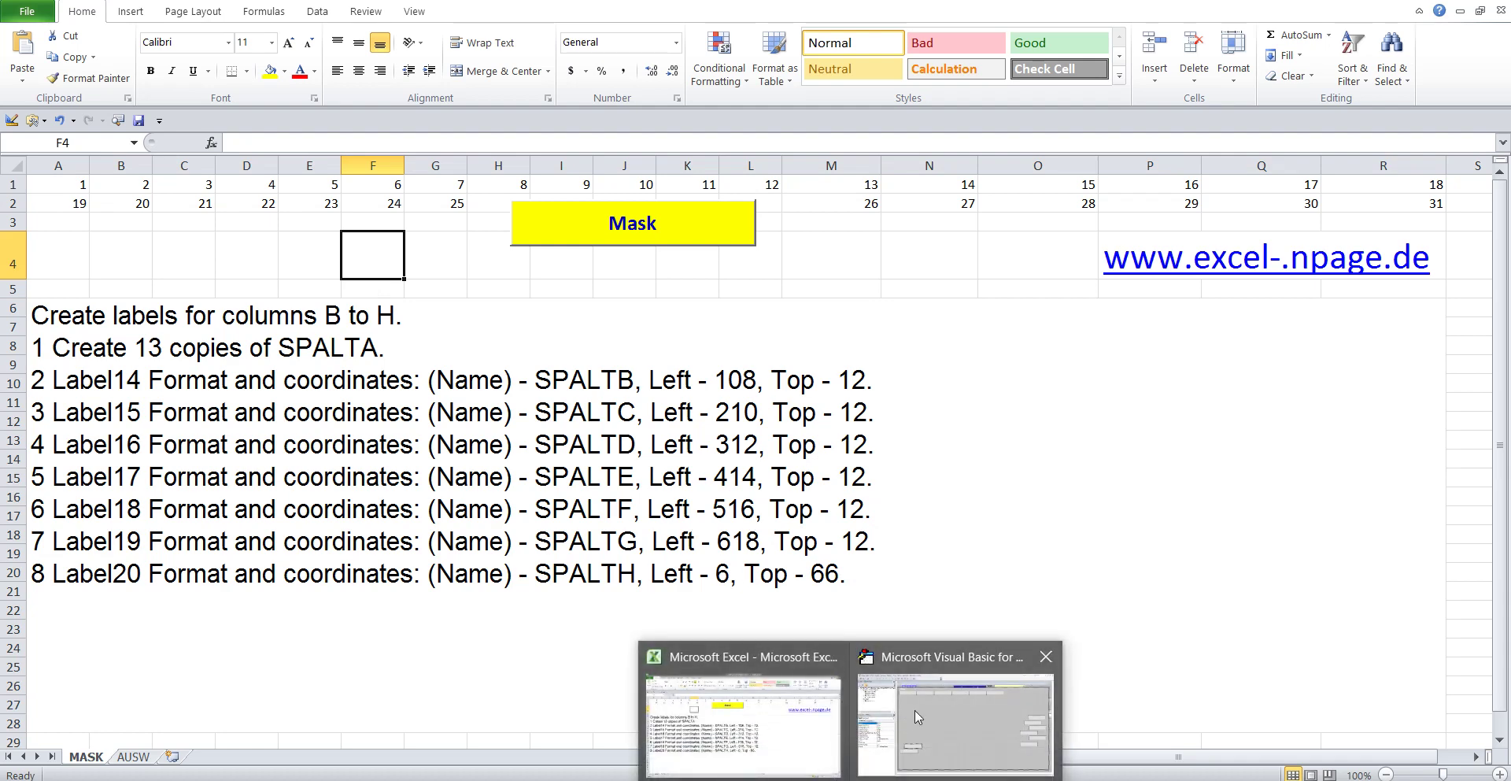
pyautogui.click(860, 673)
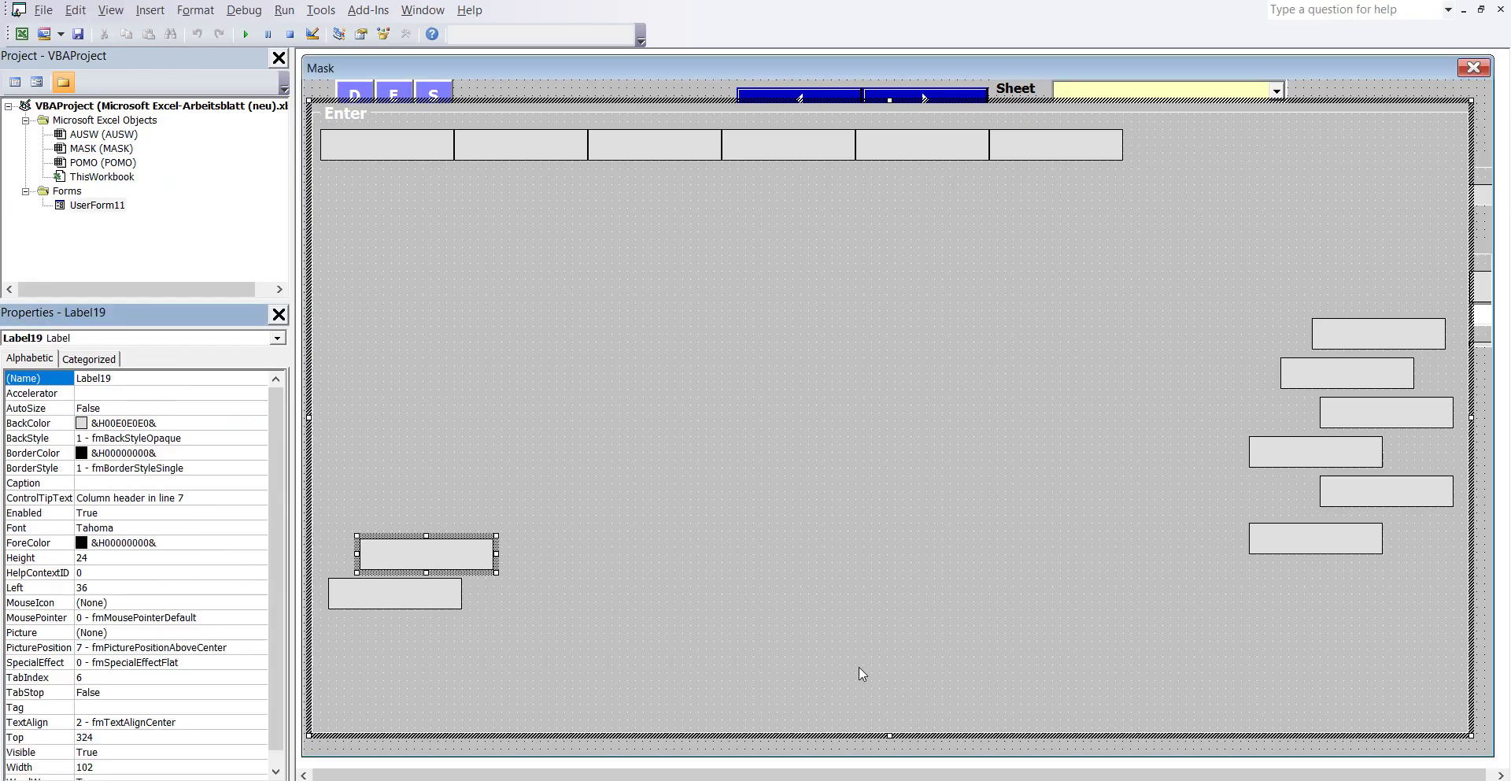
# Rename Label19 to SPALTG by pasting SPALTA and adding G.
pyautogui.doubleClick(142, 381)
pyautogui.rightClick(101, 384)
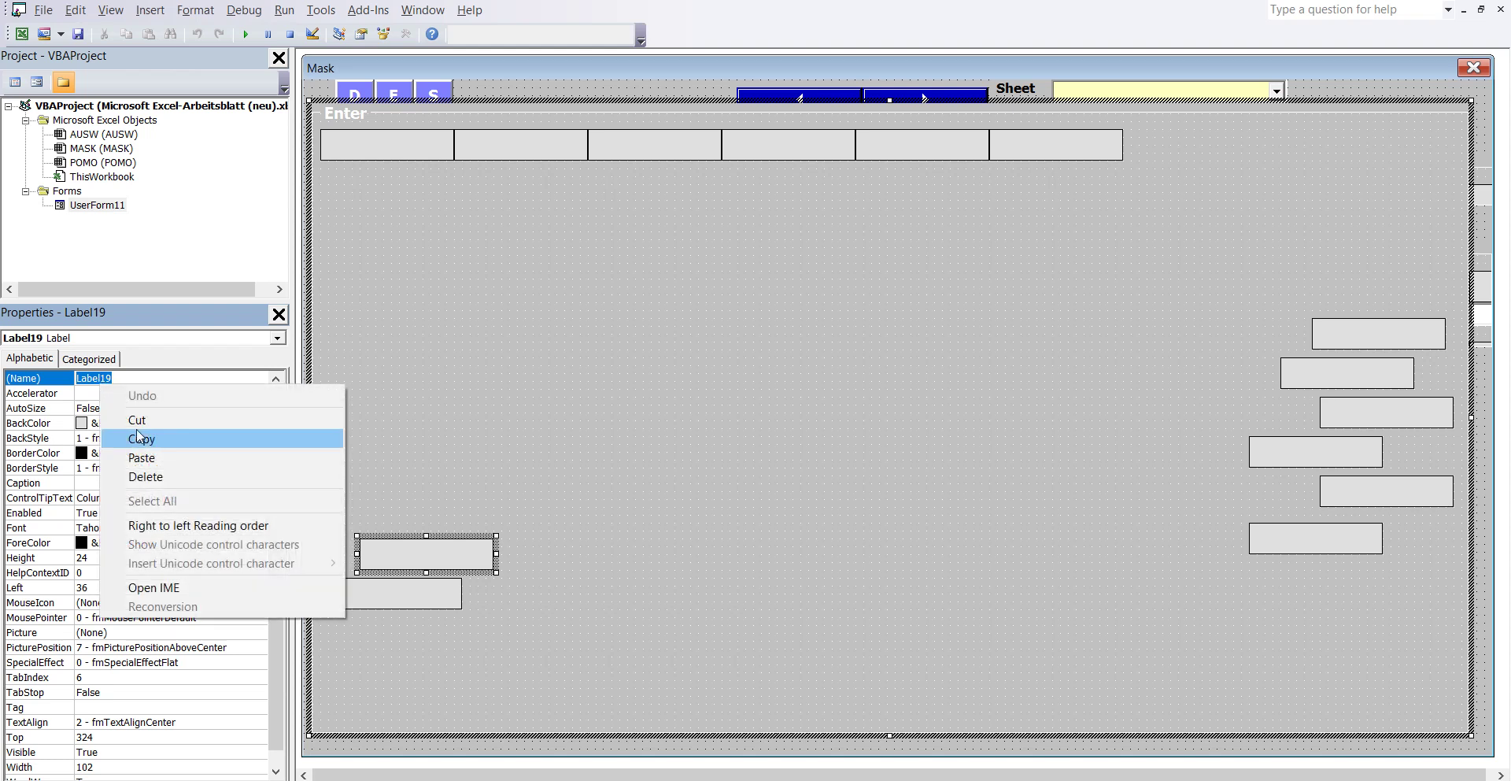
pyautogui.click(143, 456)
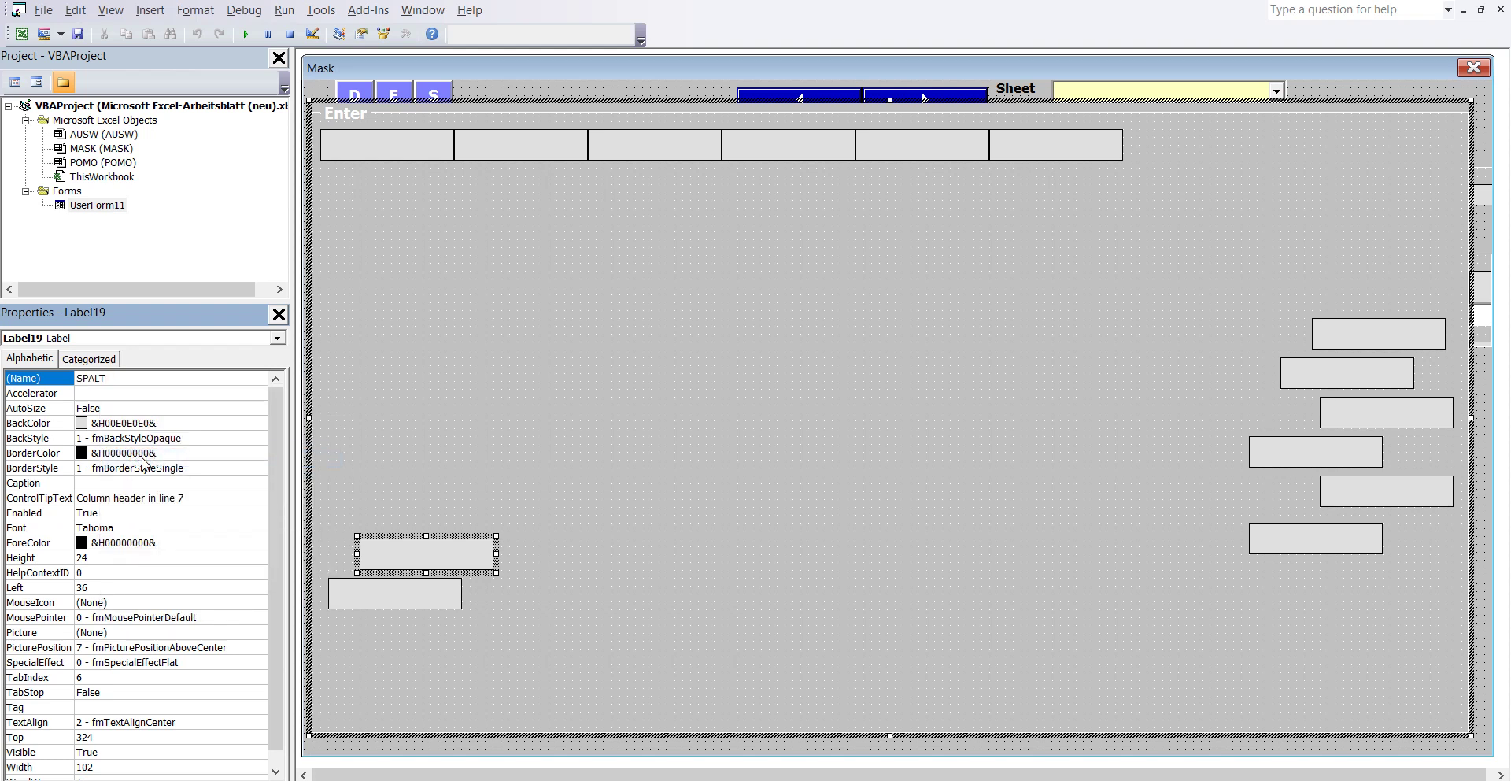
pyautogui.write('G')
# Set SPALTG's Left to 618 and Top to 12, ending the top row.
pyautogui.click(105, 587)
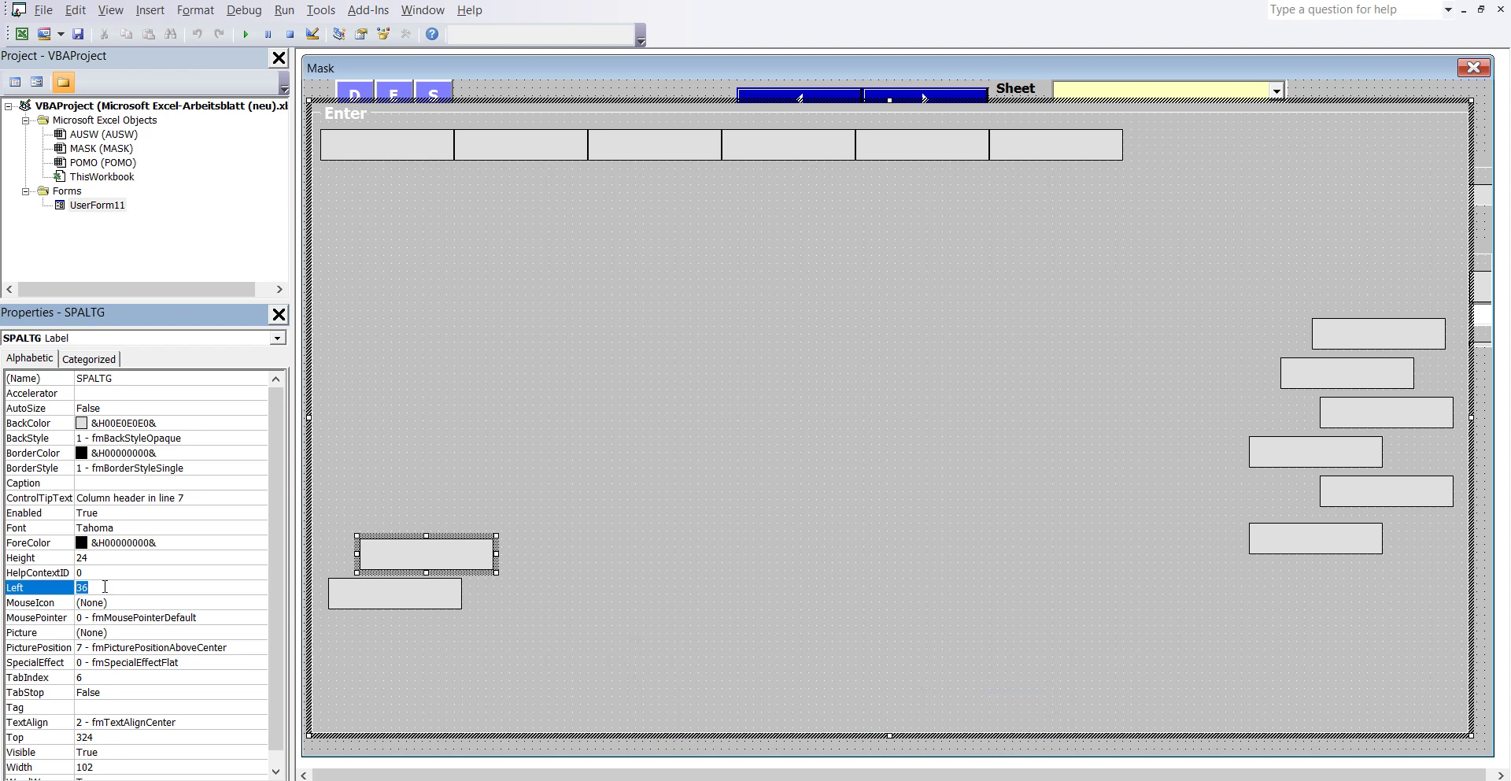
pyautogui.write('6')
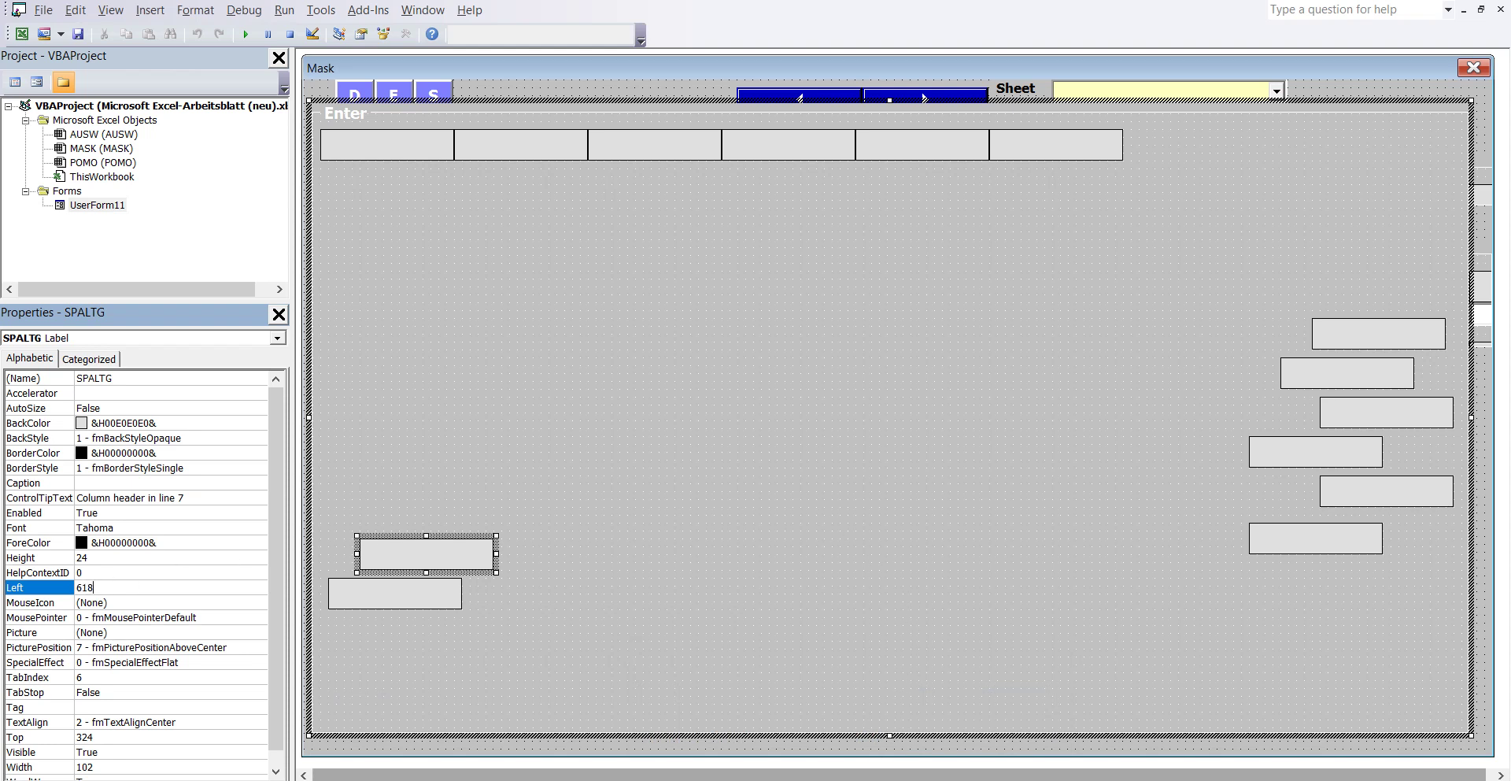
pyautogui.moveTo(742, 712)
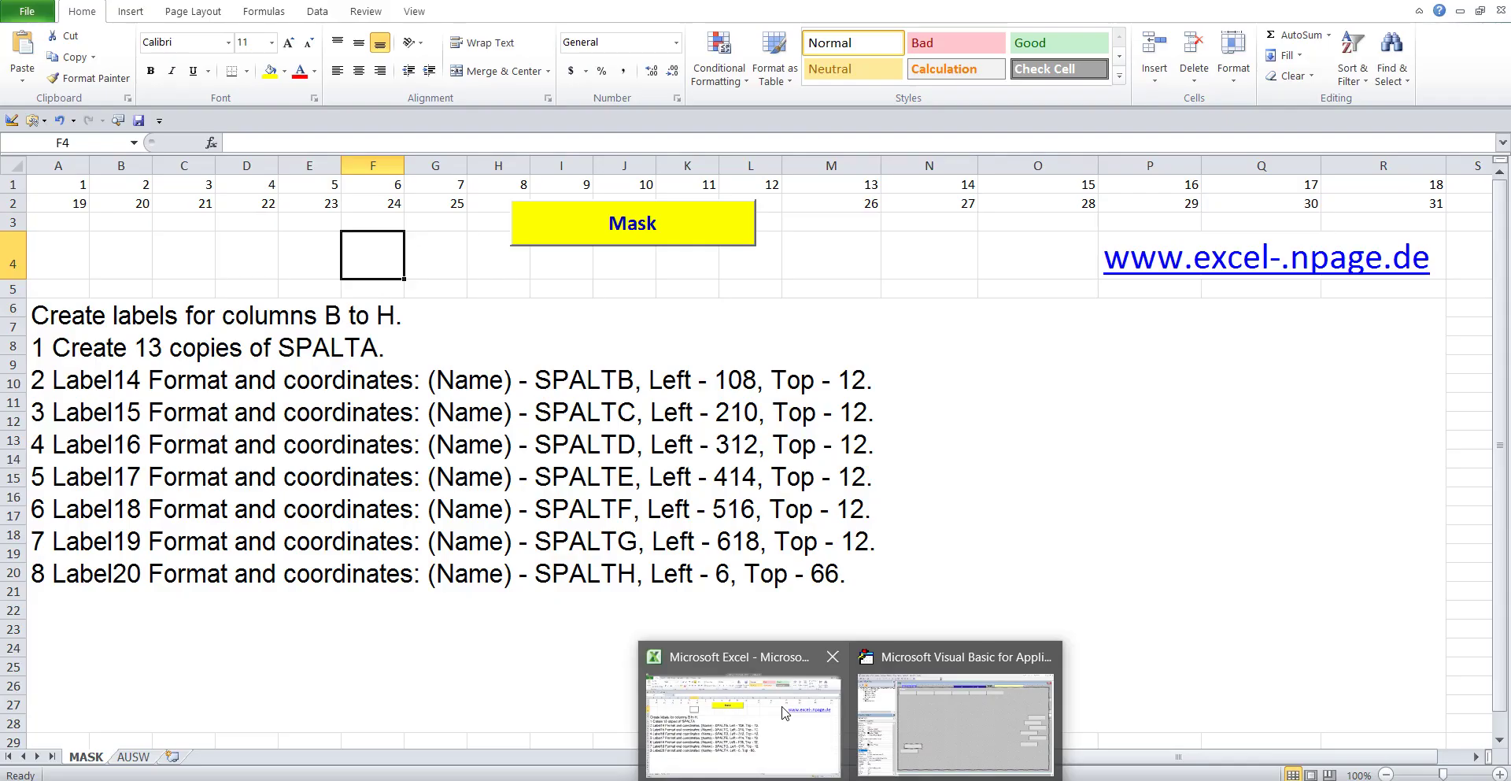
pyautogui.click(952, 720)
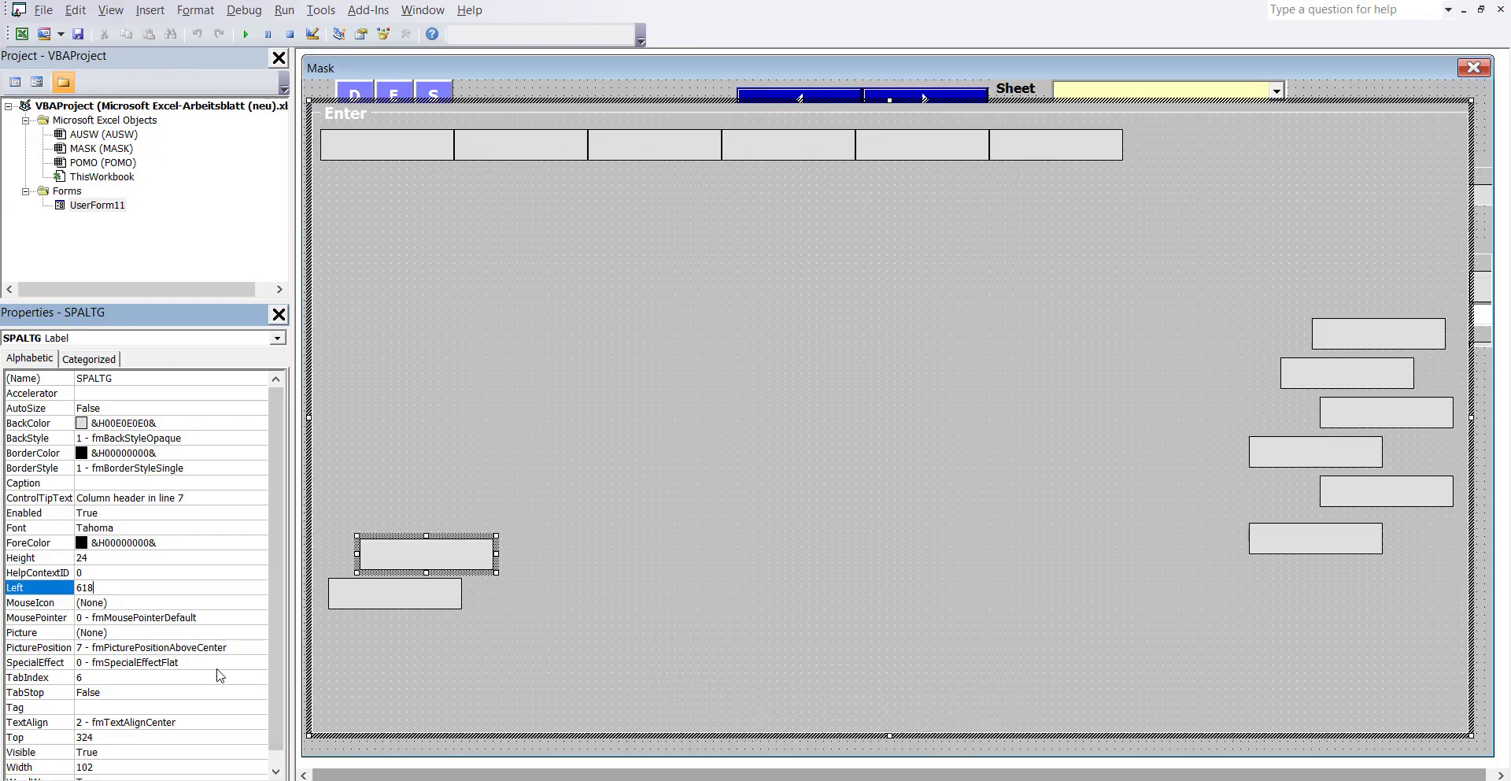
pyautogui.moveTo(277, 740); pyautogui.dragTo(277, 749)
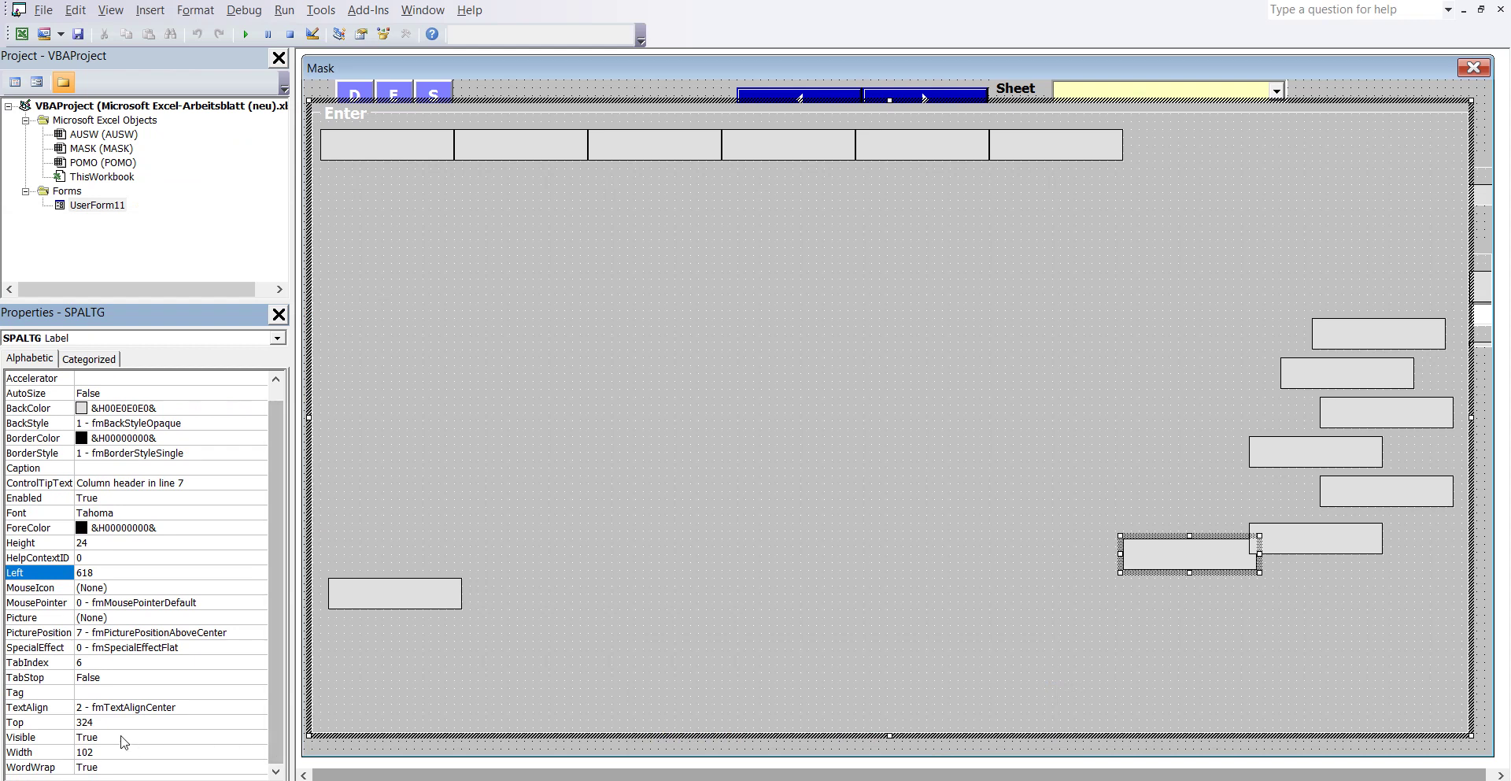
pyautogui.click(109, 723)
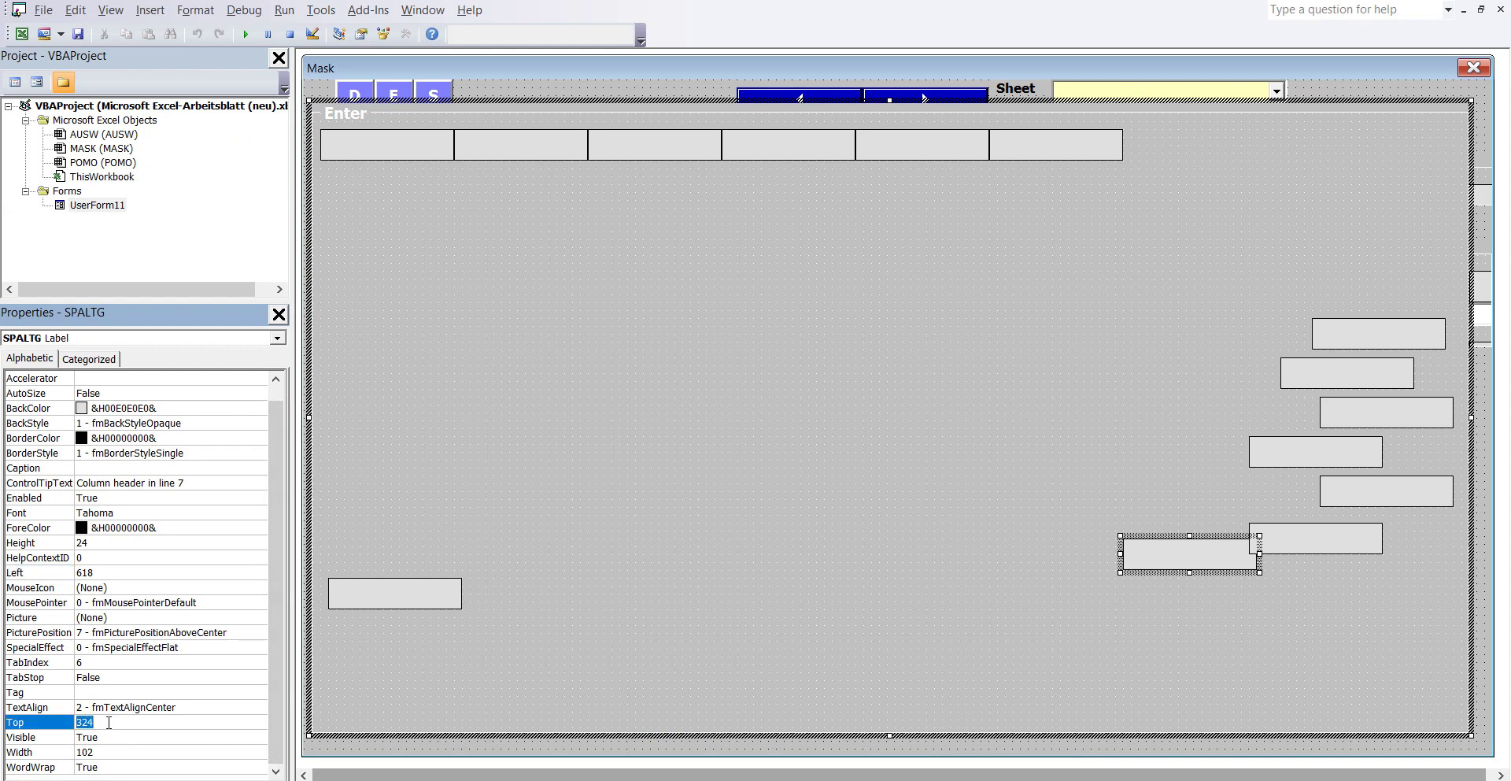
pyautogui.write('12')
pyautogui.press('Return')
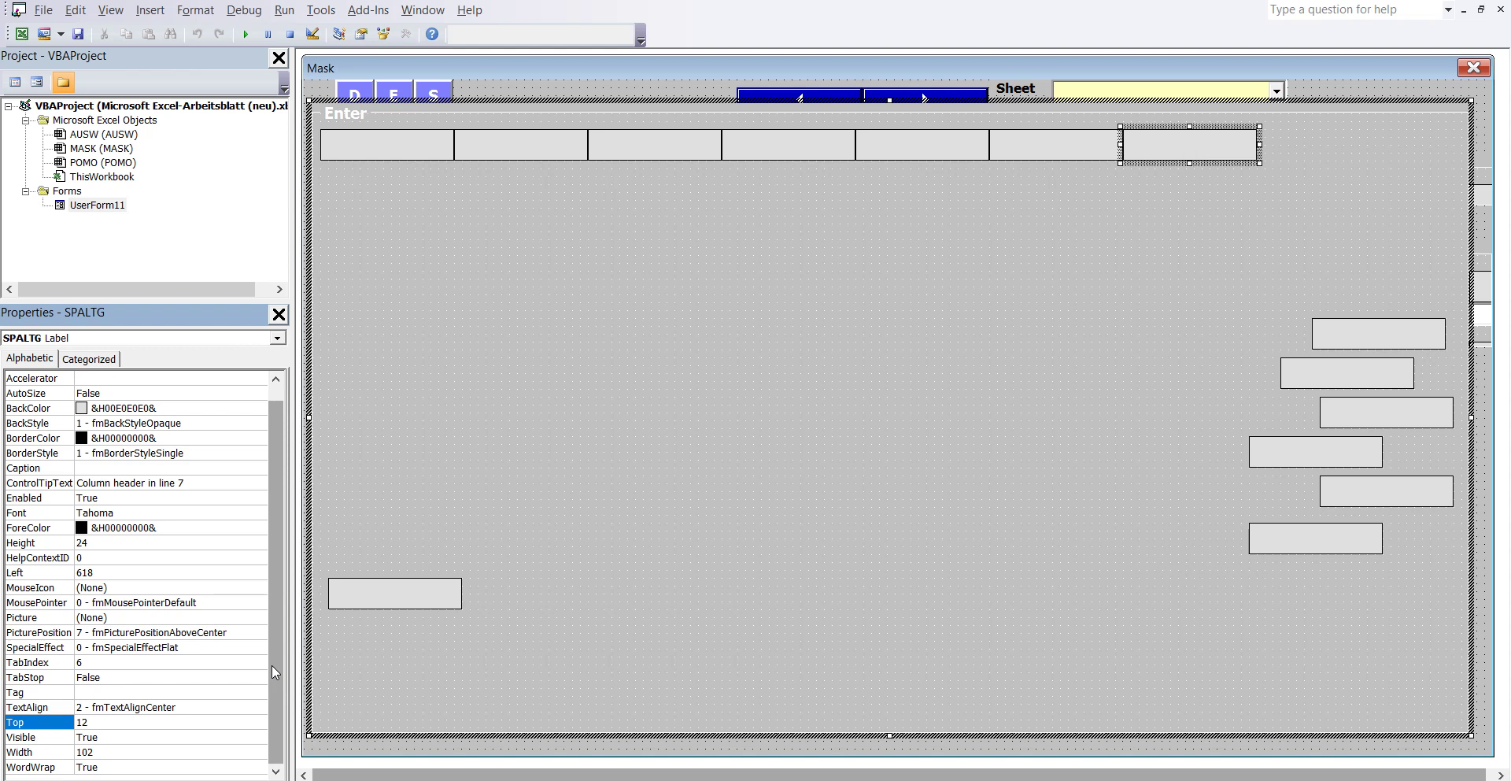
# Select Label20 and look up the SPALTH settings line in the worksheet instructions.
pyautogui.click(410, 607)
pyautogui.click(138, 380)
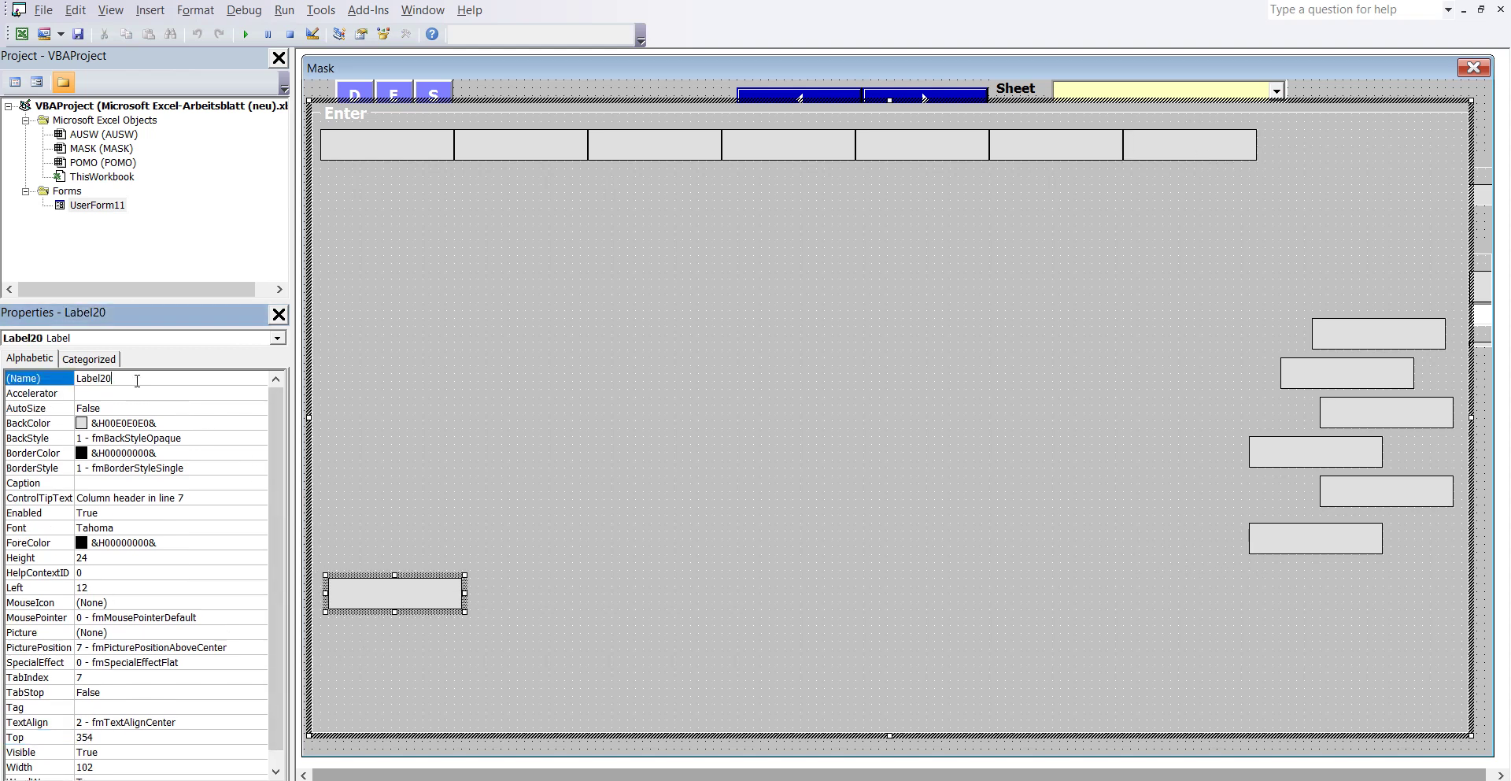
pyautogui.doubleClick(138, 380)
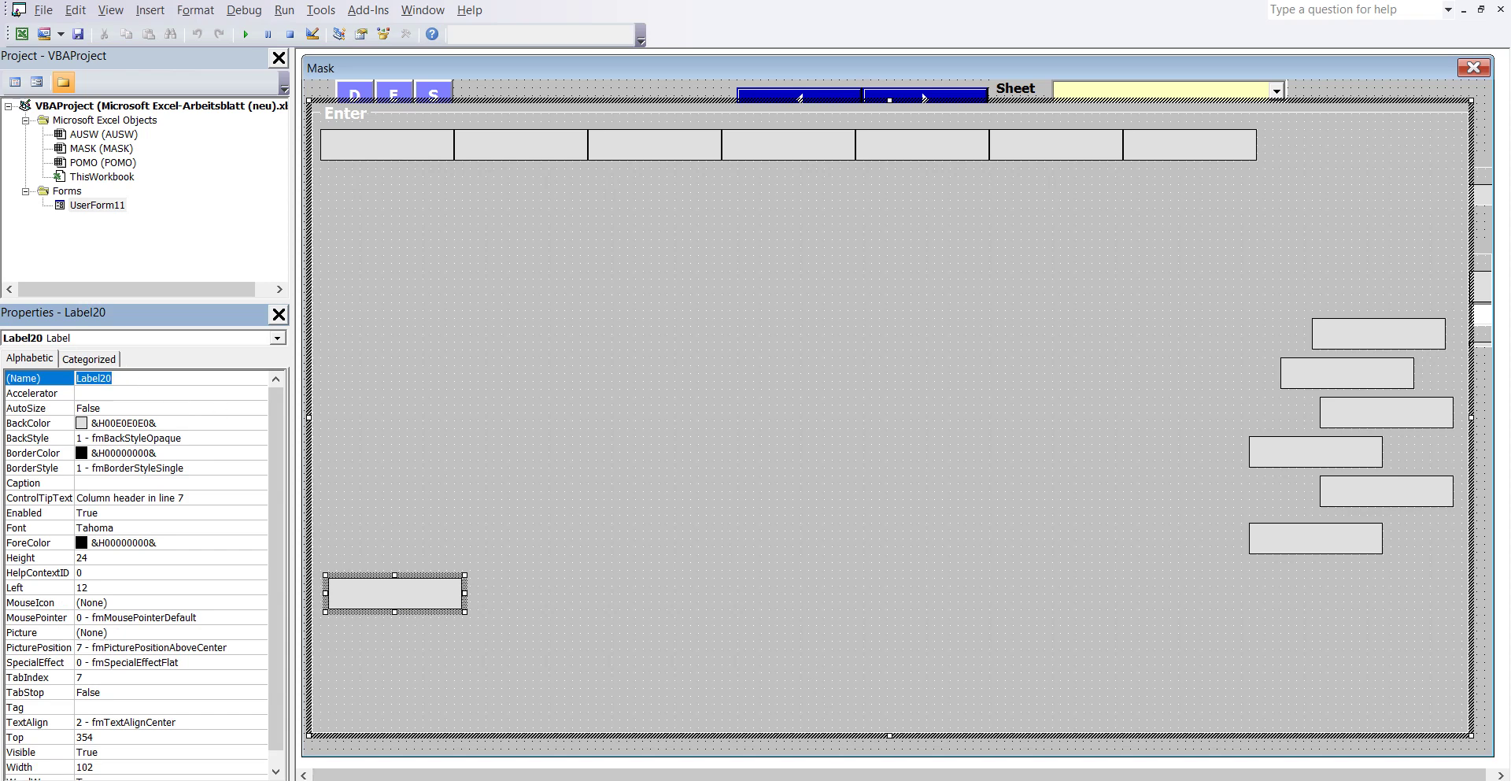
pyautogui.click(696, 696)
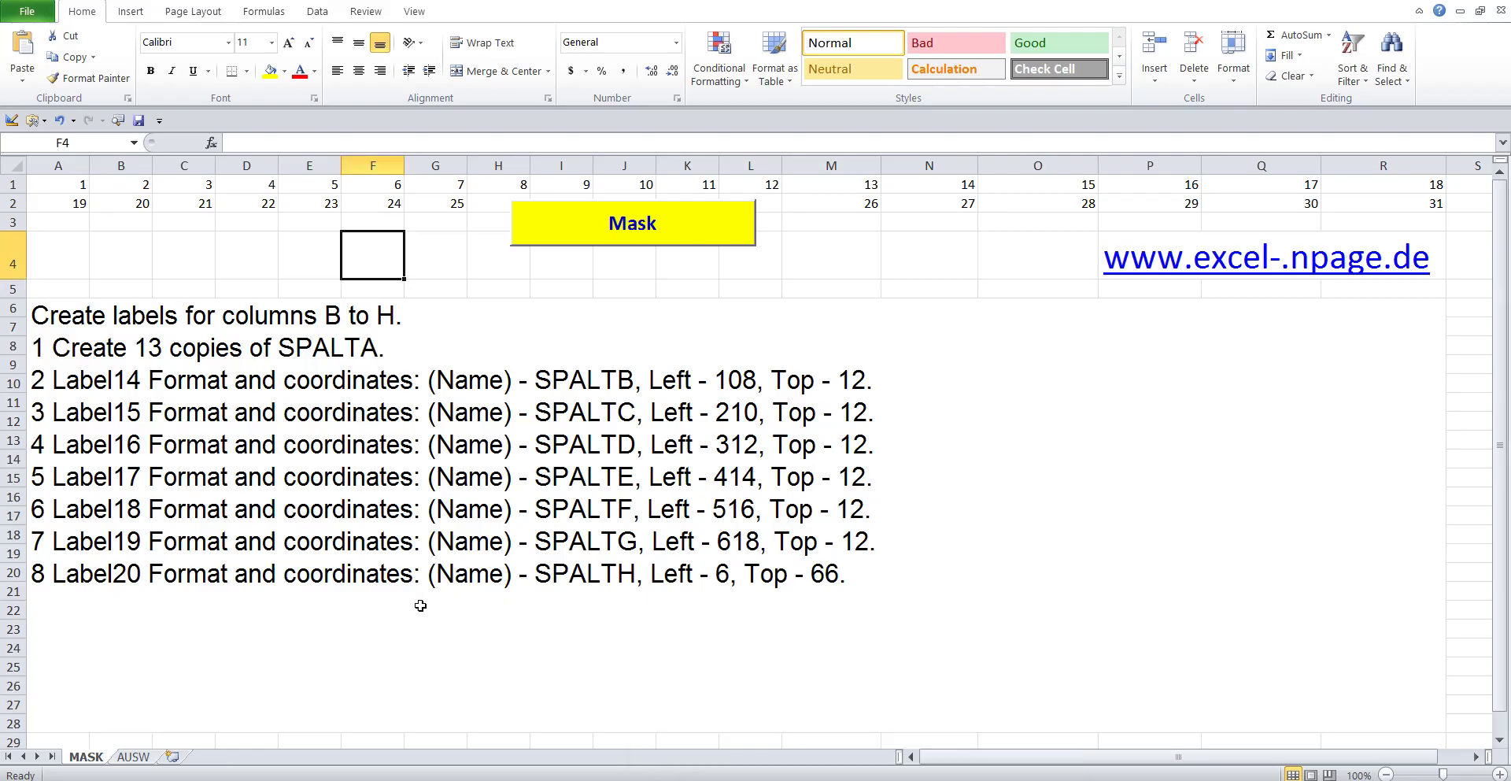
pyautogui.doubleClick(401, 574)
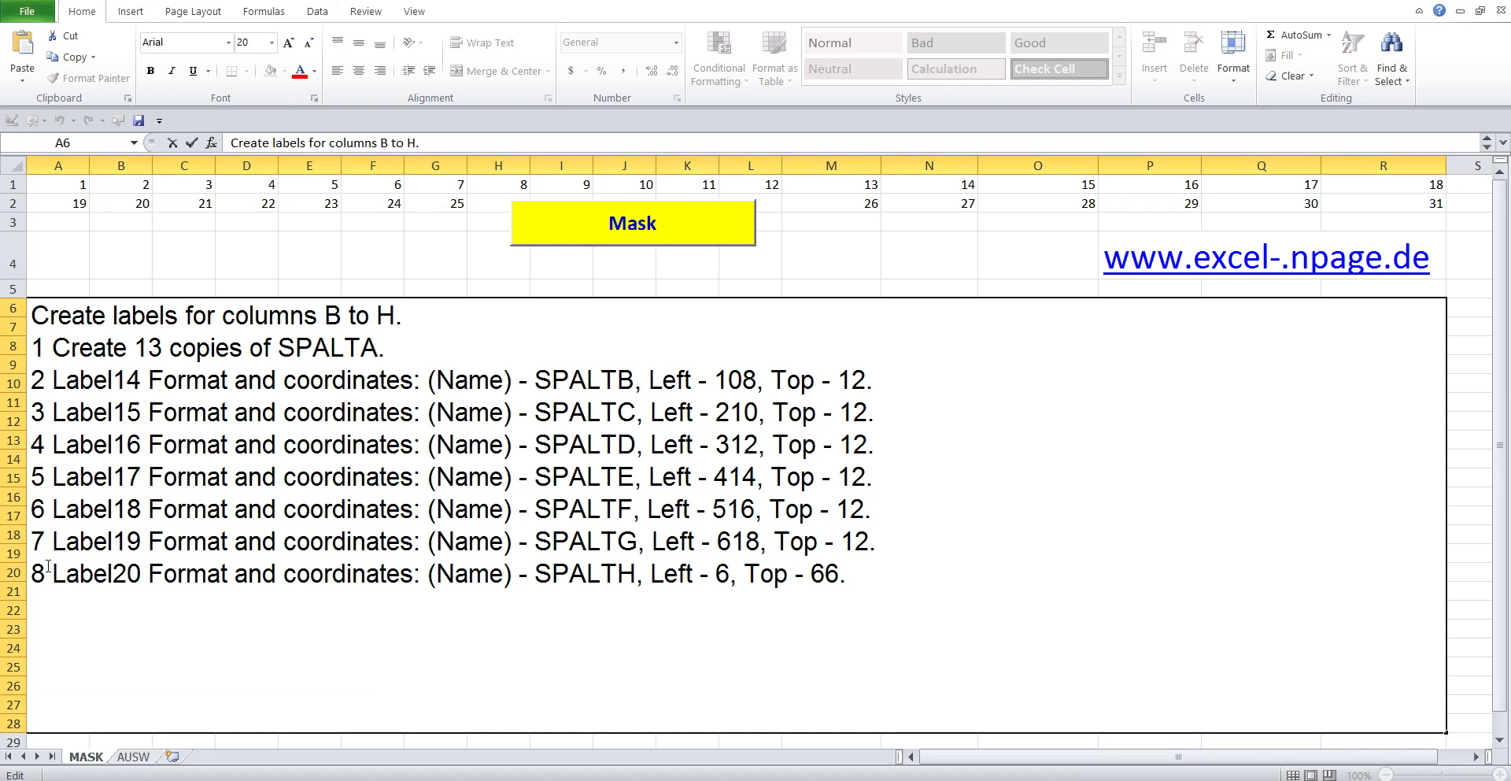
pyautogui.moveTo(32, 573); pyautogui.dragTo(903, 584)
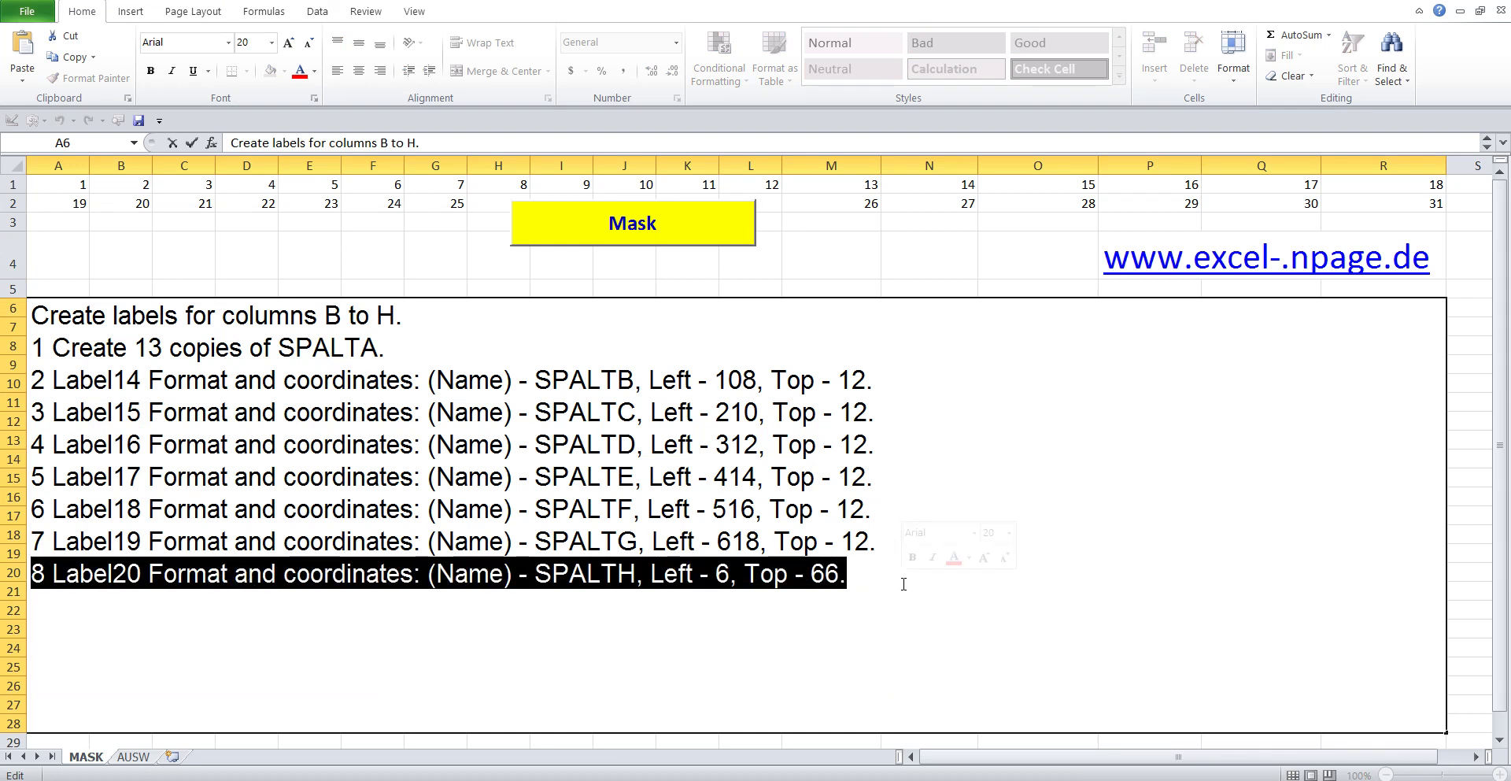
pyautogui.click(373, 252)
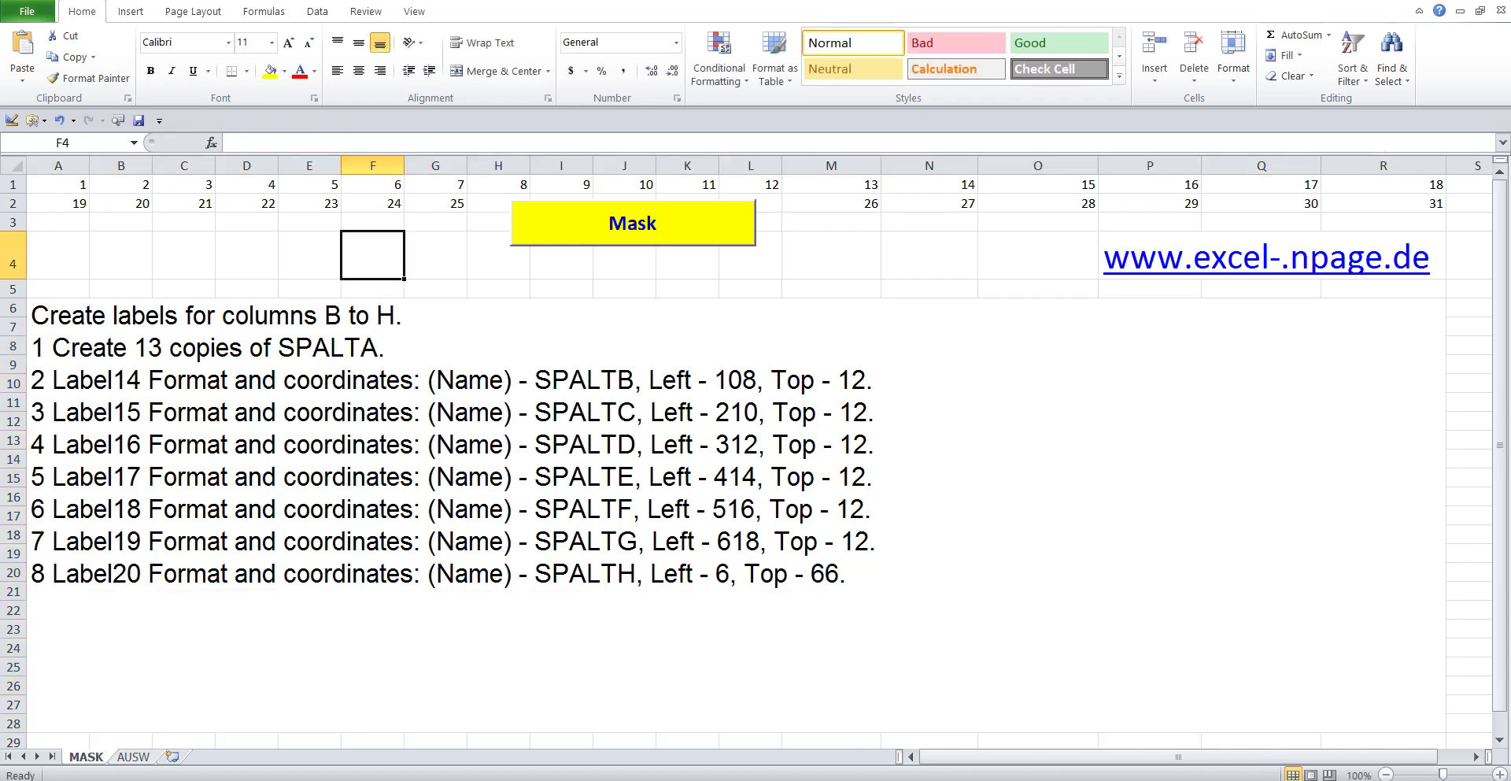
pyautogui.click(946, 729)
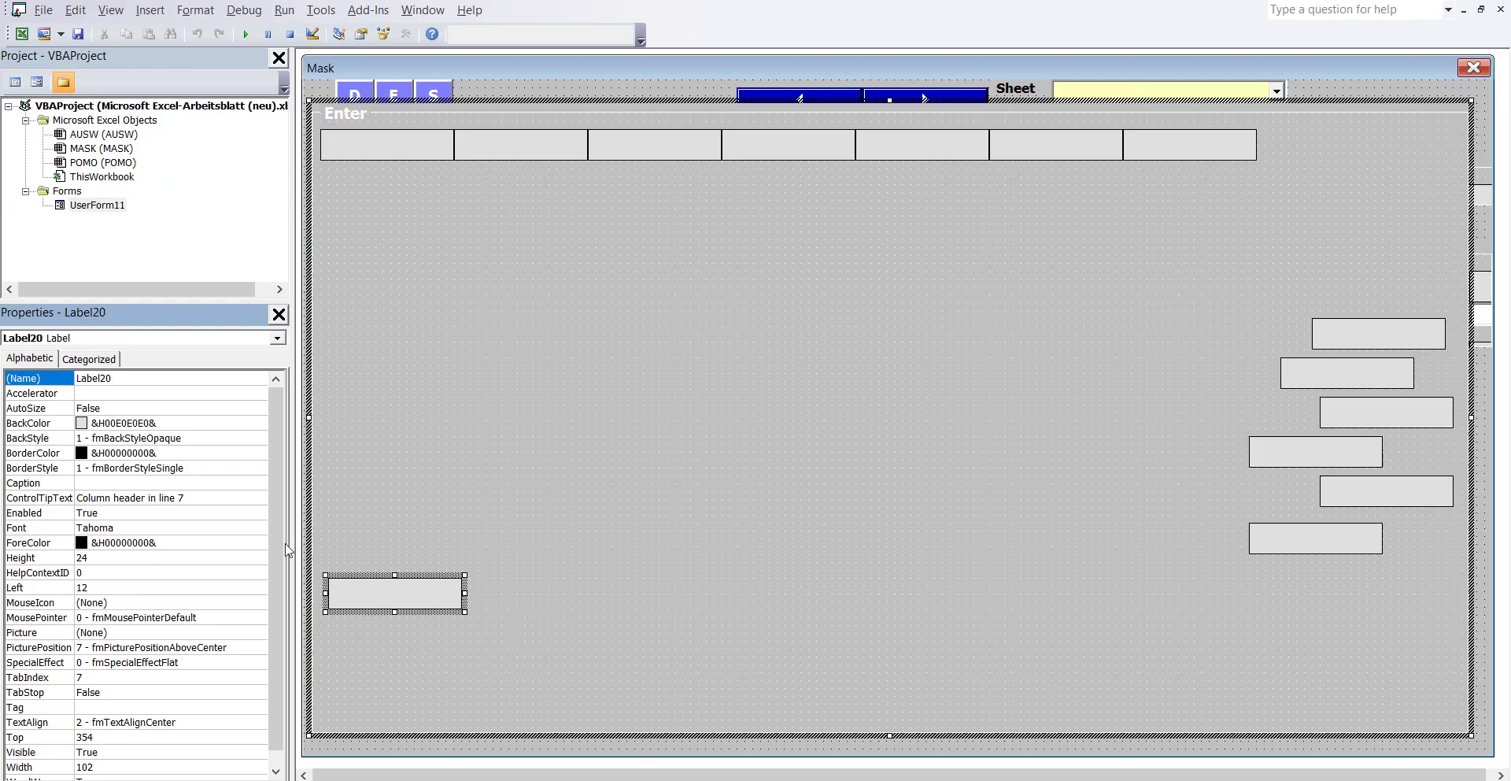
# Rename Label20 to SPALTH, starting from a pasted SPALTA.
pyautogui.doubleClick(129, 381)
pyautogui.rightClick(100, 380)
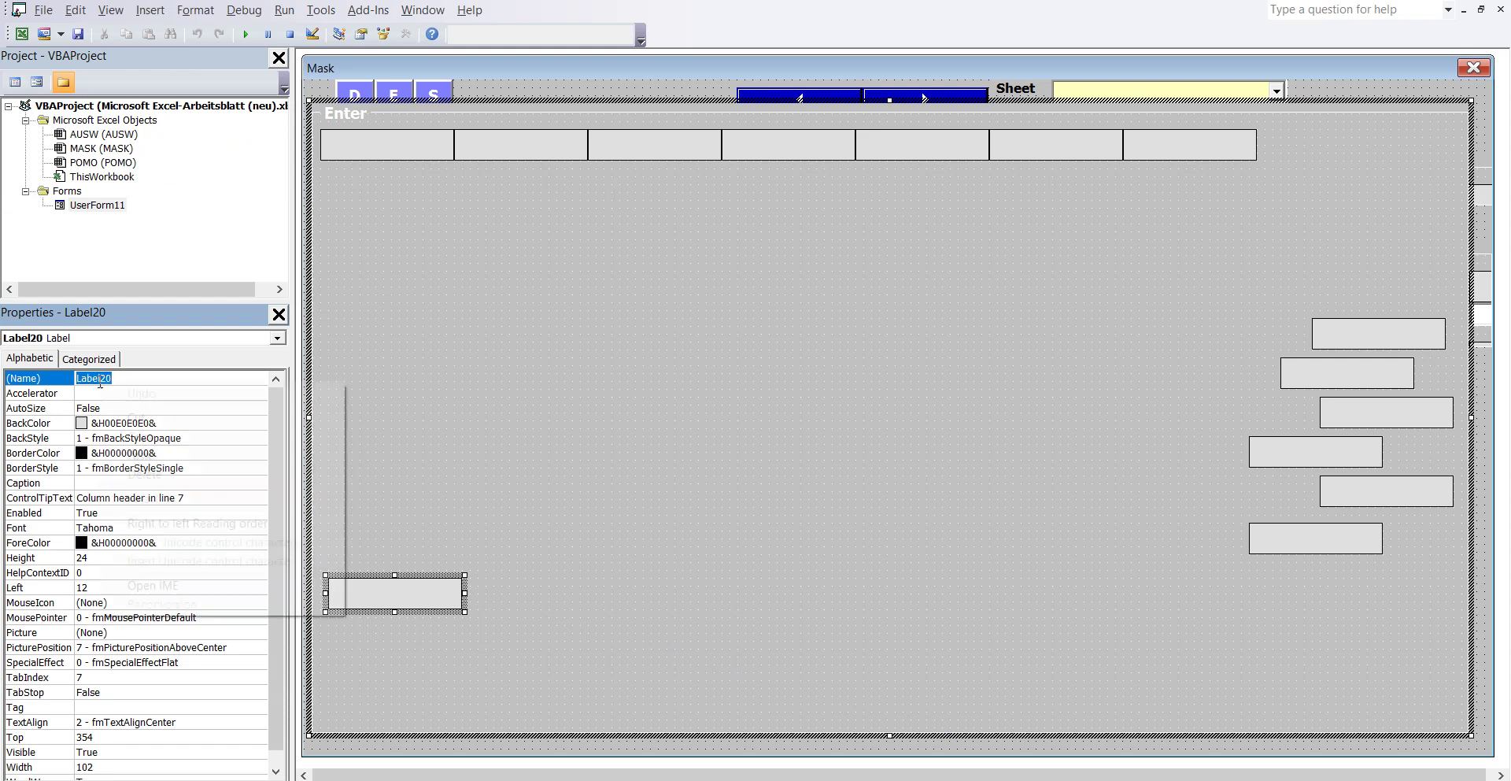
pyautogui.click(155, 456)
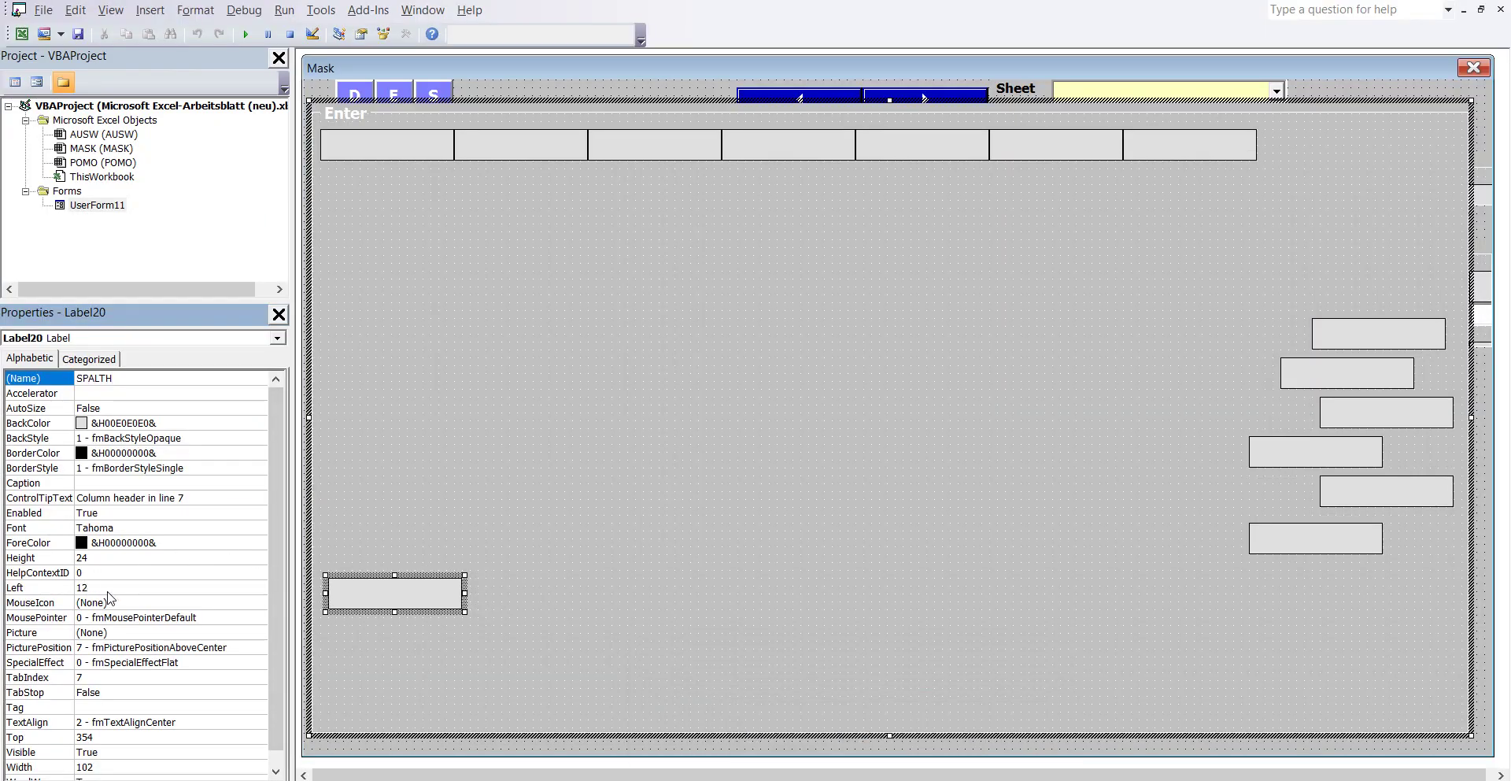
pyautogui.click(103, 588)
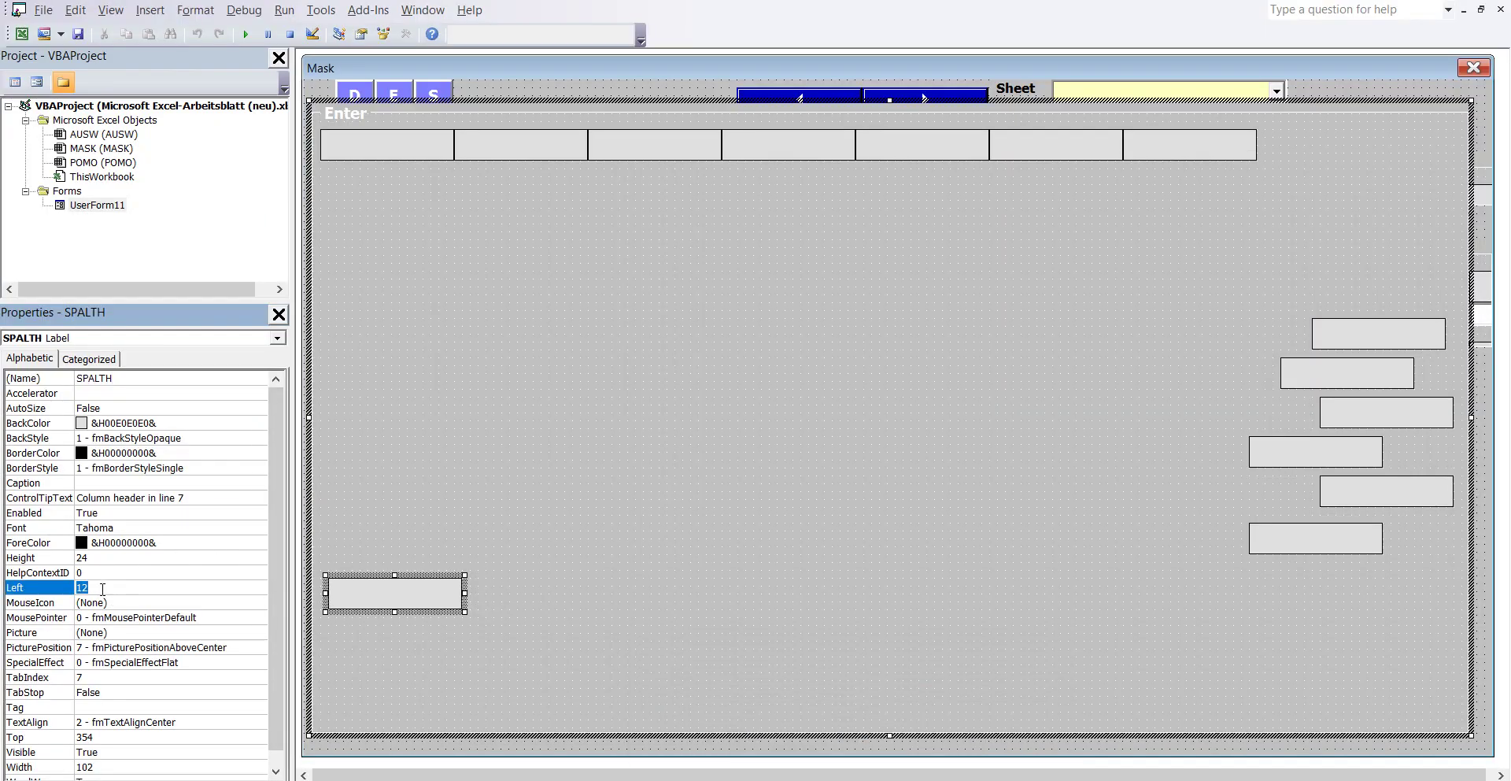
# Set SPALTH's Left to 6 and Top to 66, placing it below the top row.
pyautogui.write('6')
pyautogui.click(712, 694)
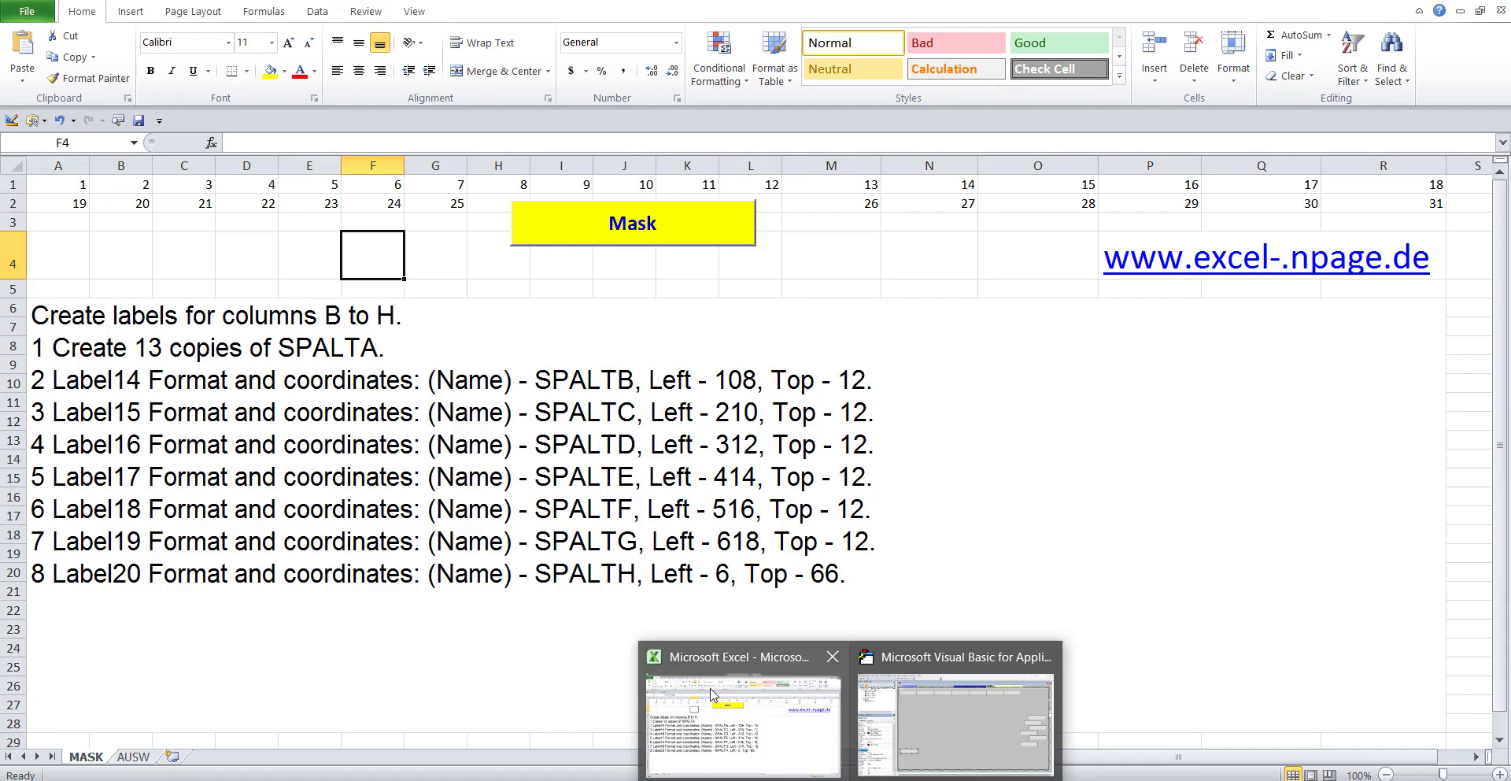
pyautogui.hotkey('alt', 'F11')
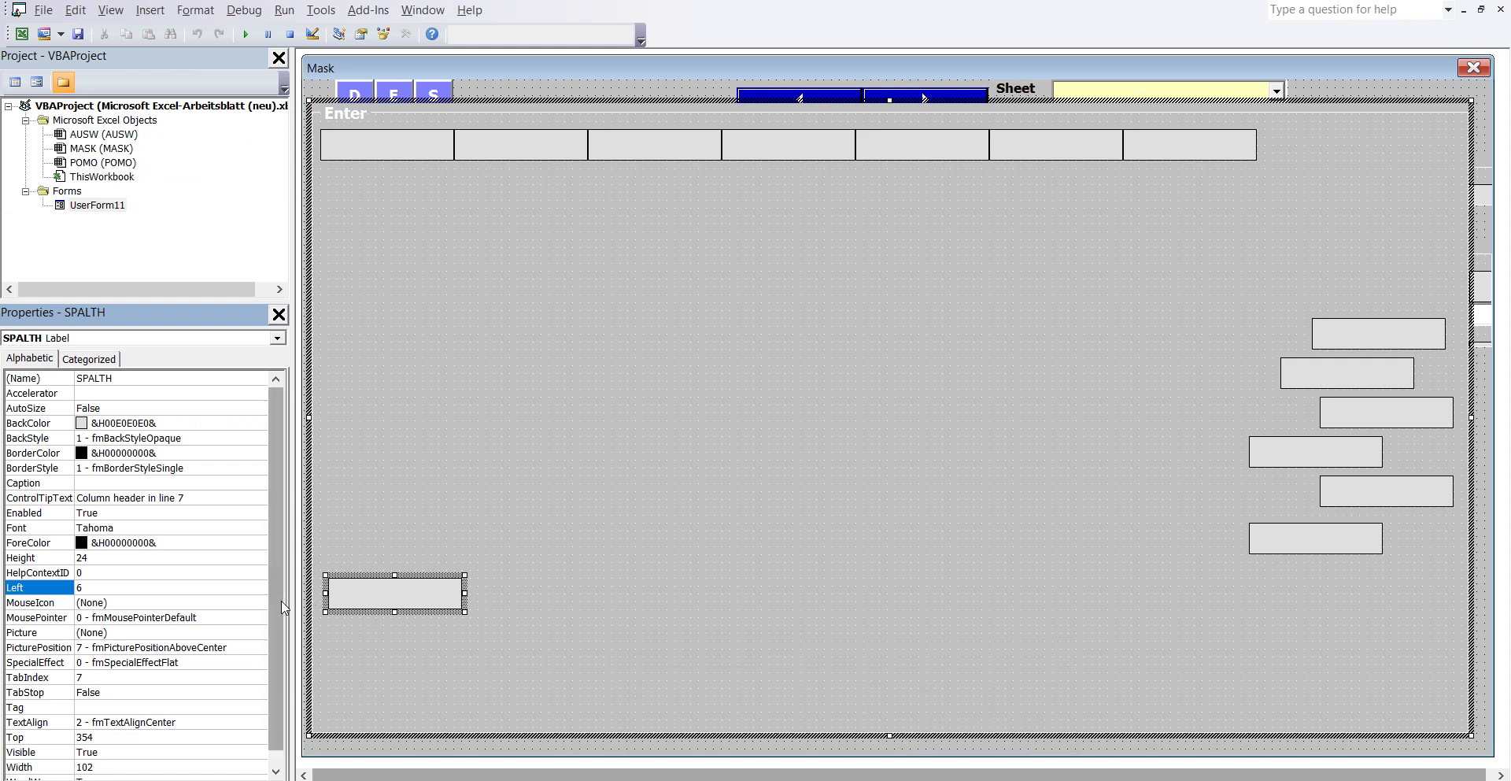
pyautogui.moveTo(284, 606); pyautogui.dragTo(275, 644)
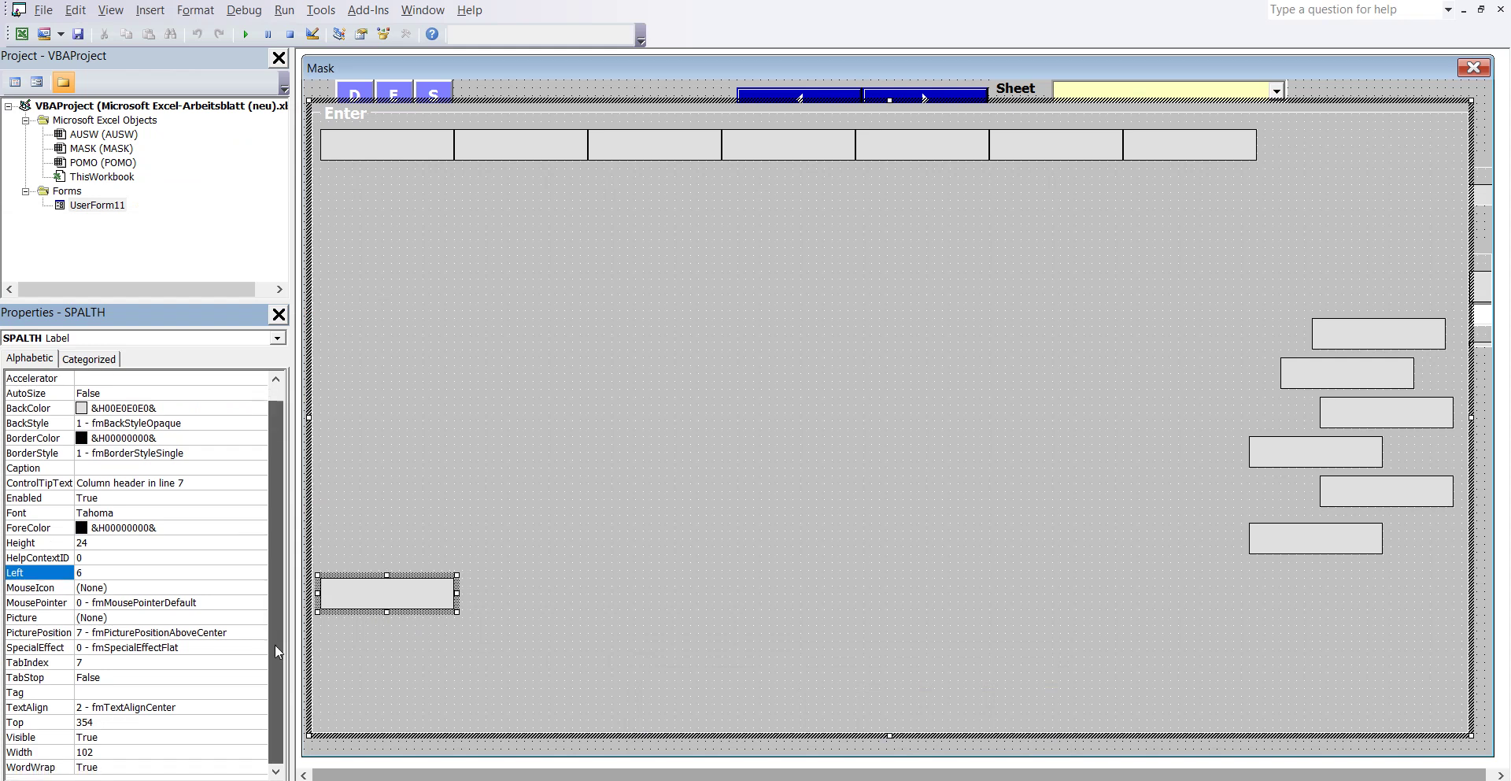
pyautogui.click(102, 723)
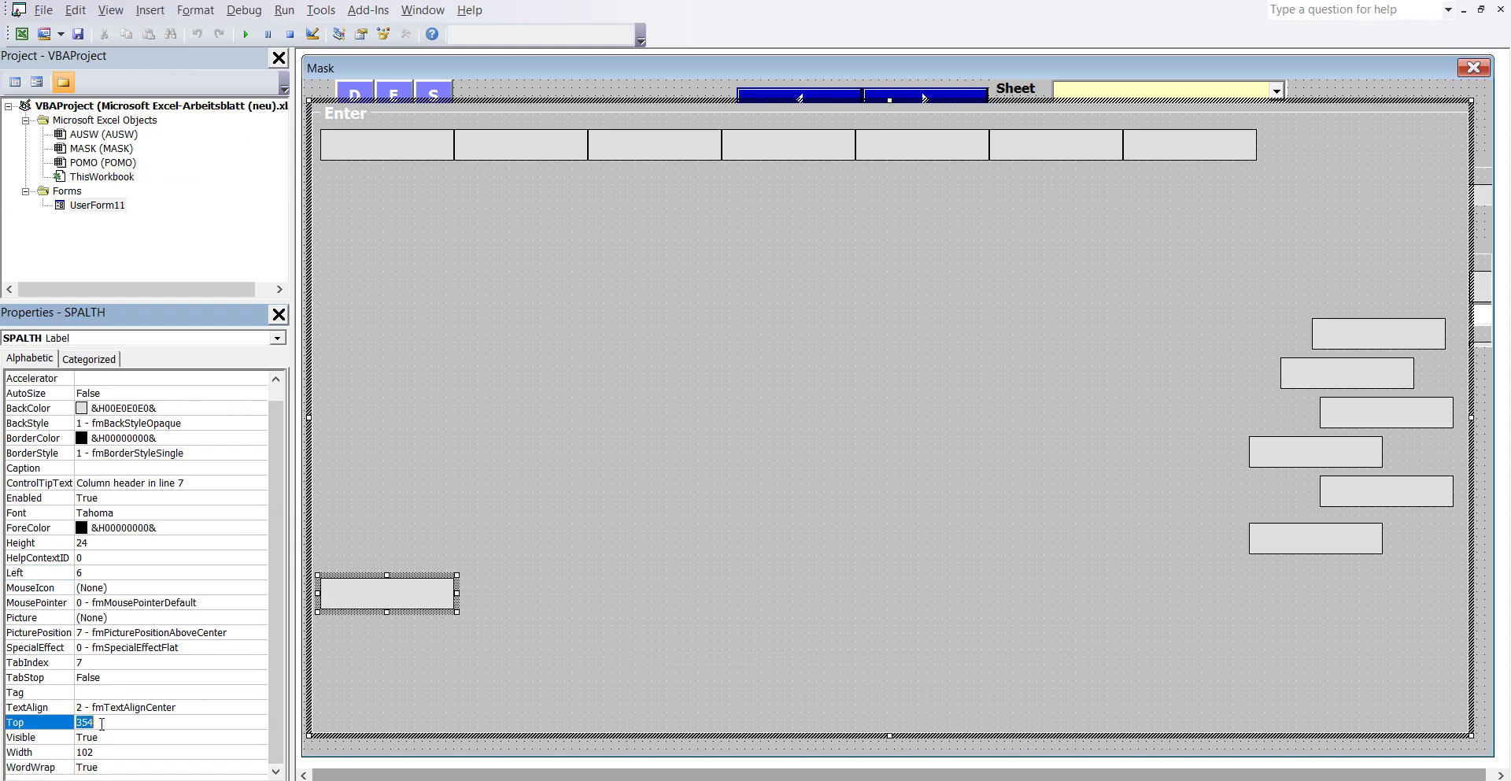
pyautogui.write('66')
pyautogui.press('Return')
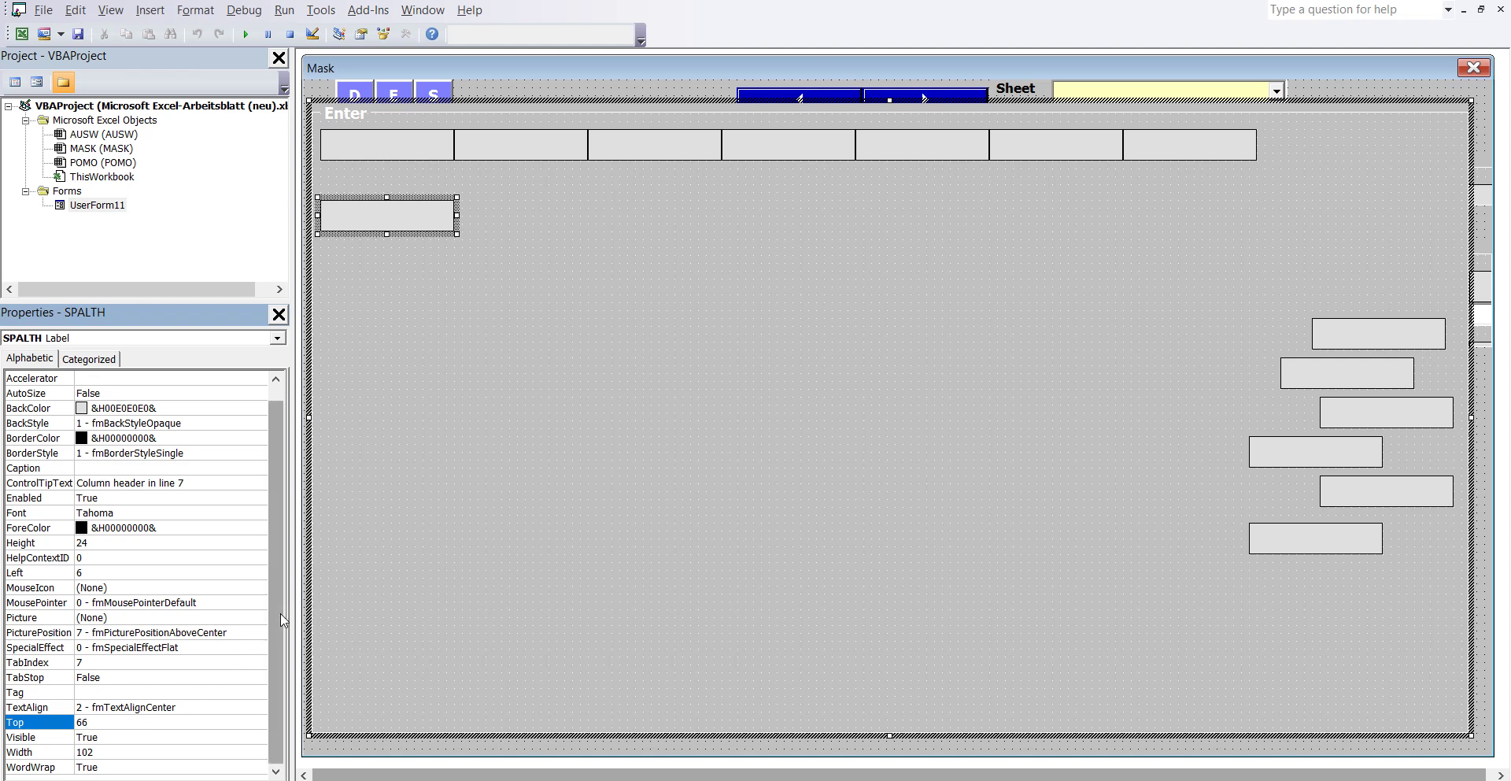
# Run the Mask form from the MASK sheet button, close it, and return to the designer.
pyautogui.click(519, 565)
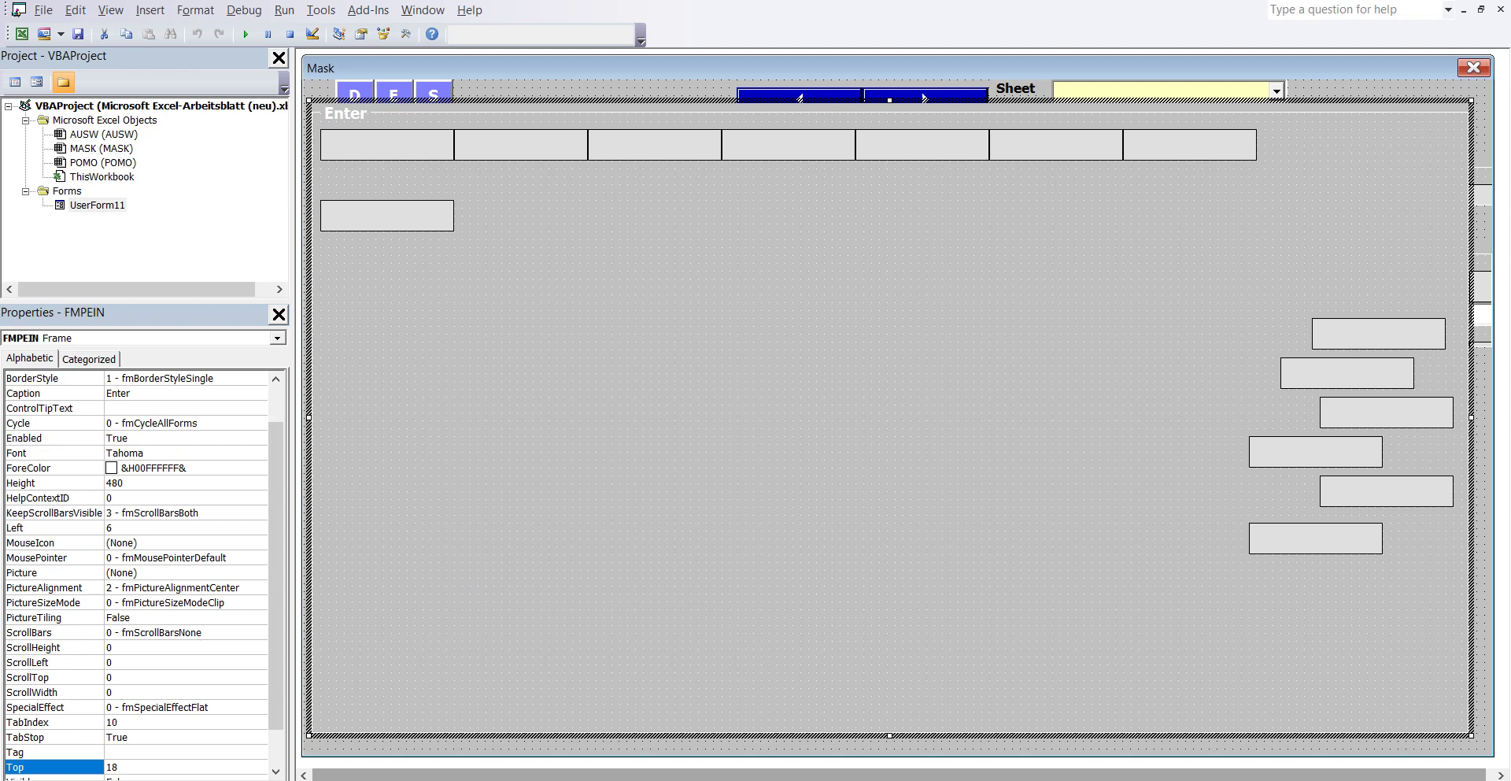
pyautogui.click(785, 722)
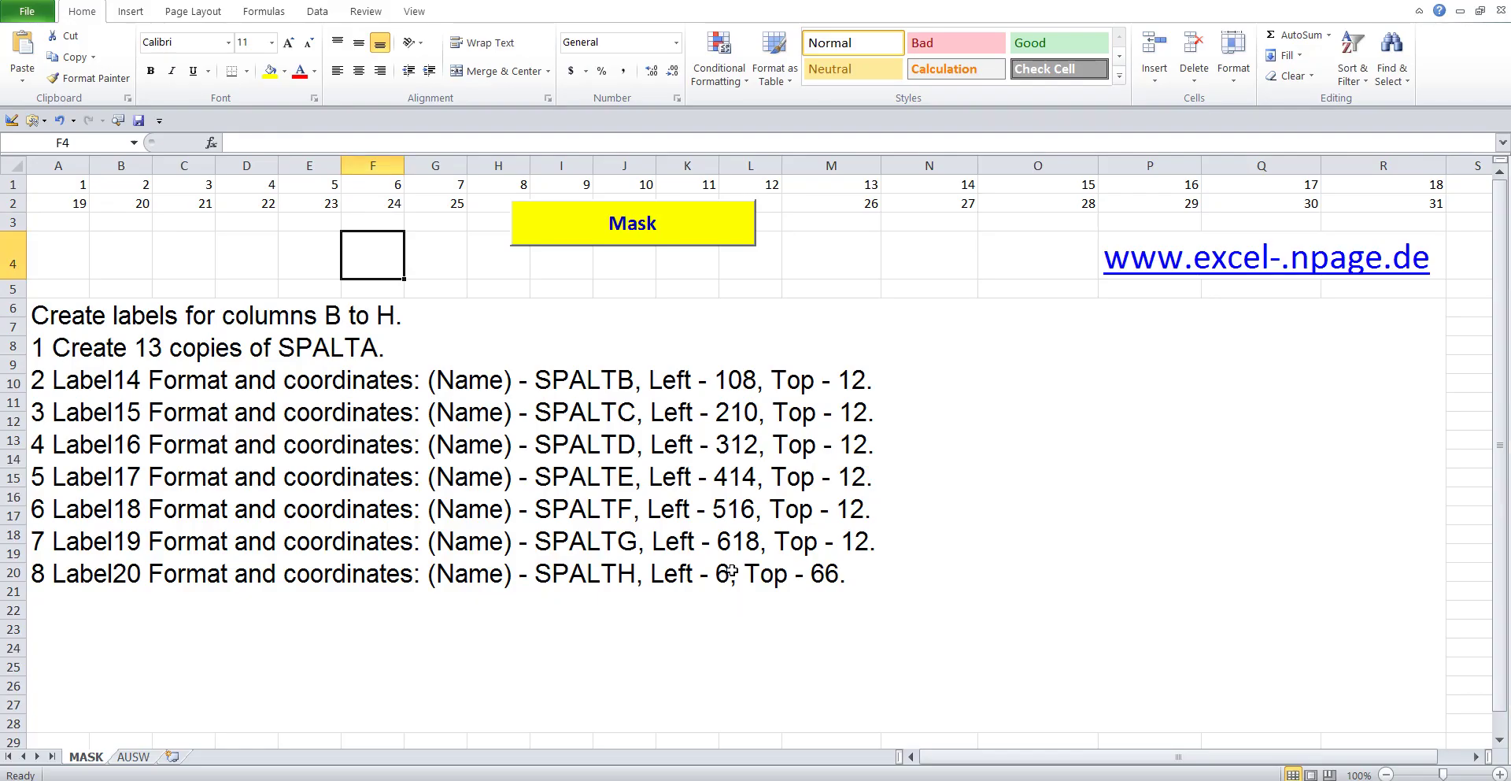
pyautogui.click(667, 238)
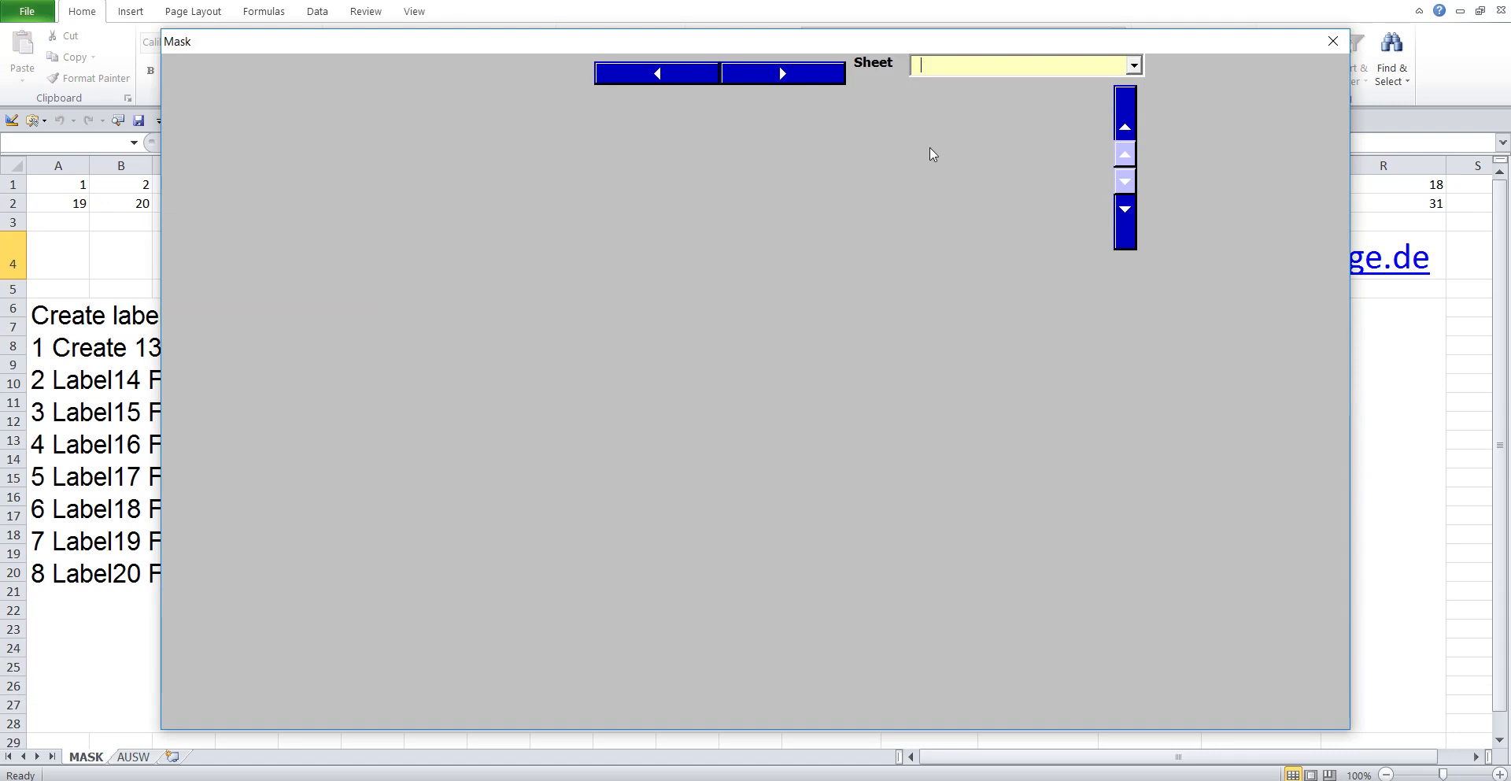
pyautogui.click(1331, 42)
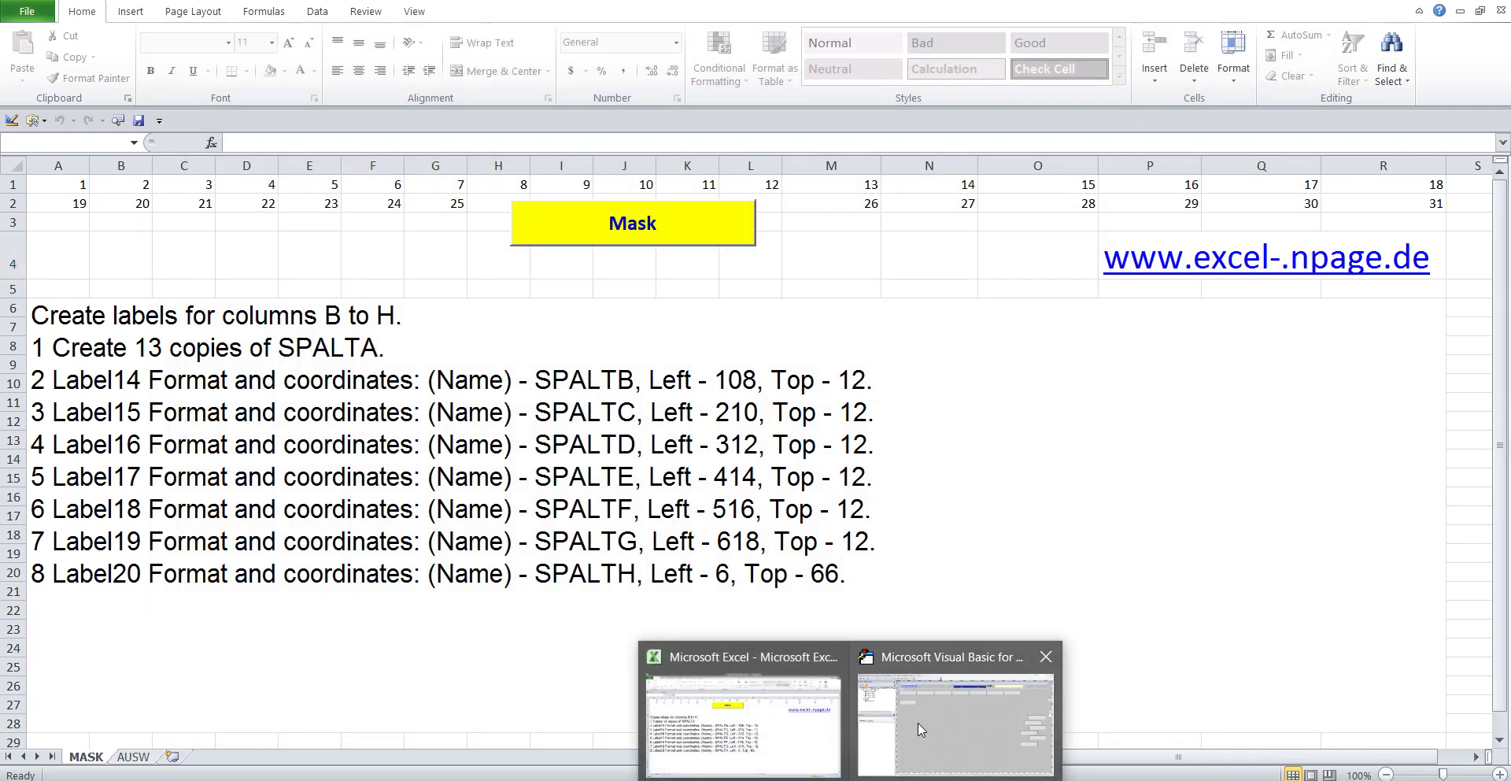
pyautogui.click(917, 721)
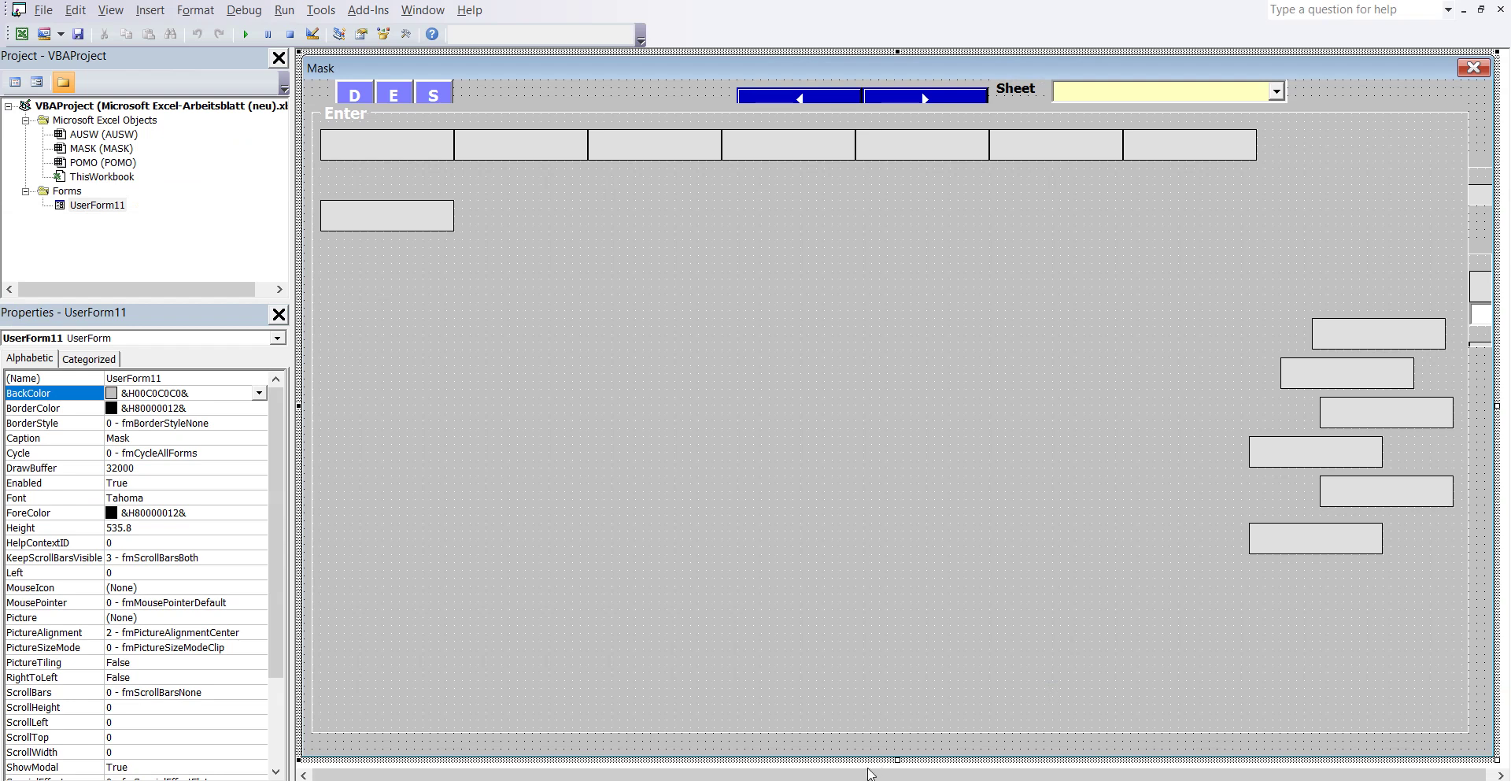